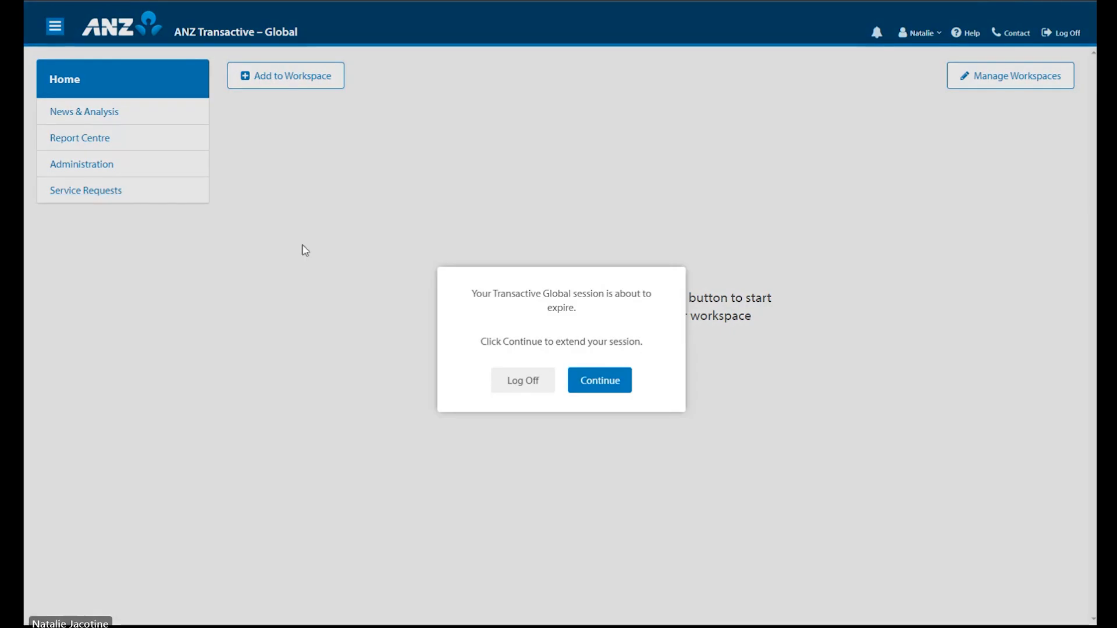
# Step: Extend the expiring session and go to the Service Requests area
pyautogui.click(598, 381)
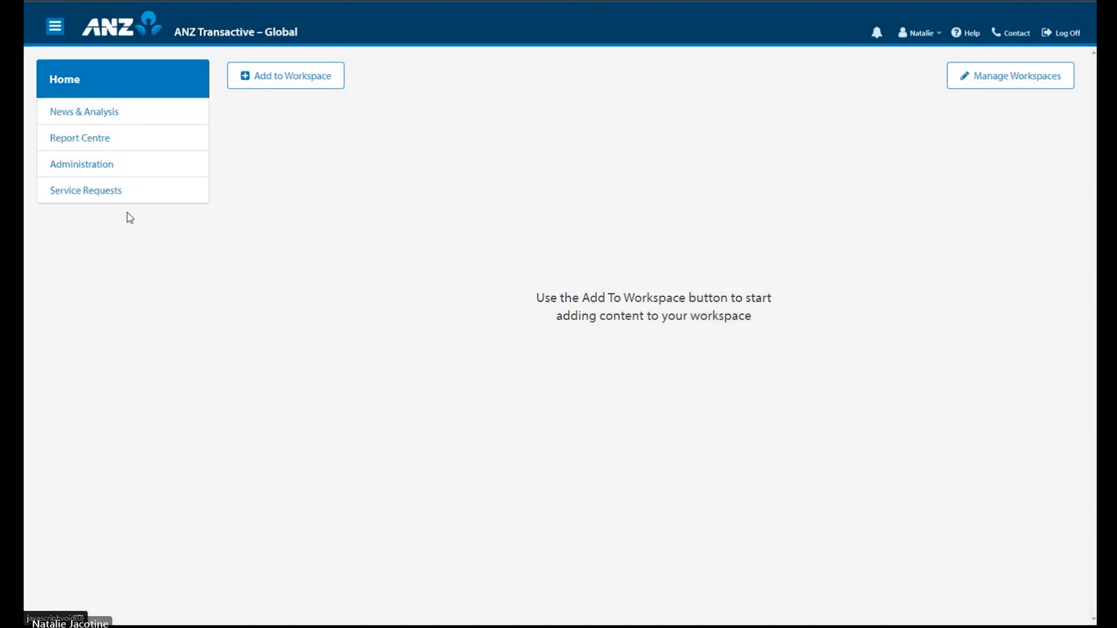
pyautogui.click(93, 198)
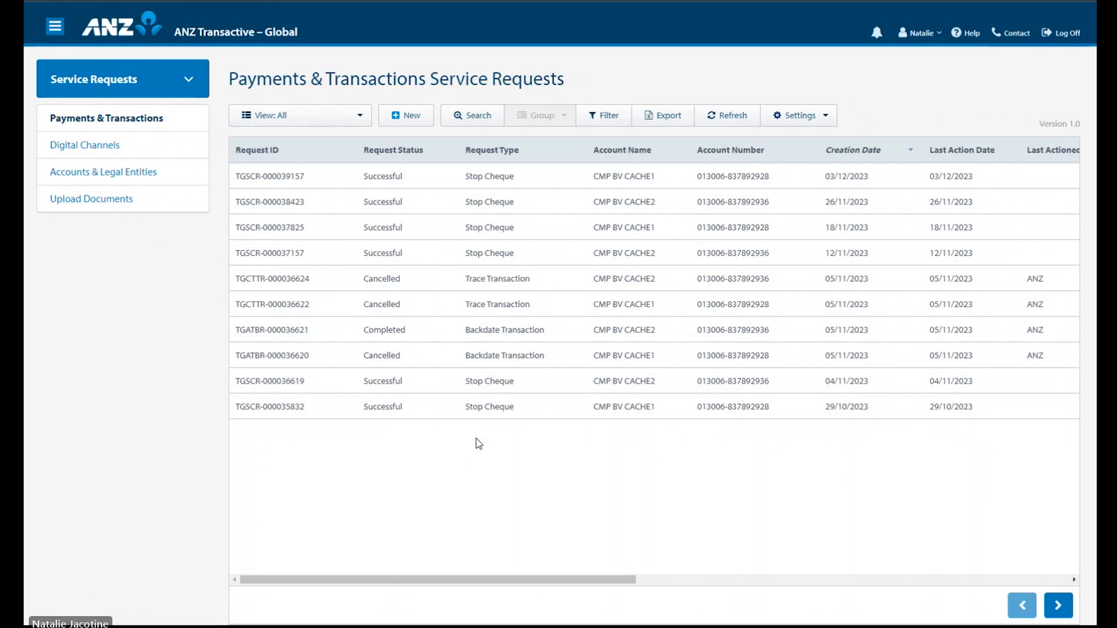
# Step: Start a new Trace Transaction request for account CMP BV CACHE1
pyautogui.click(419, 116)
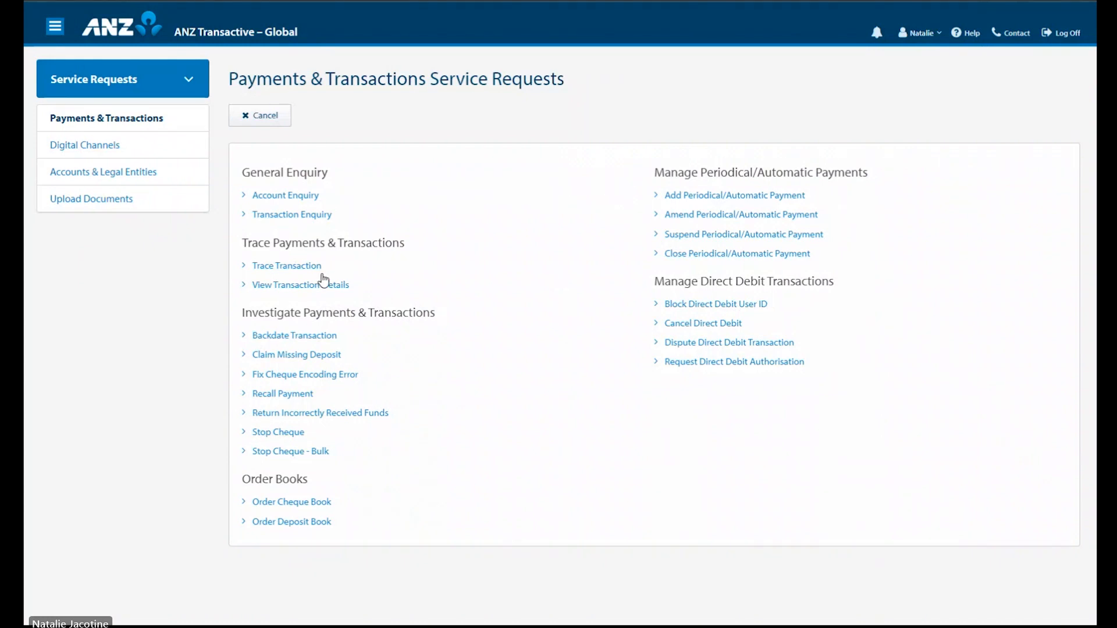
pyautogui.click(303, 268)
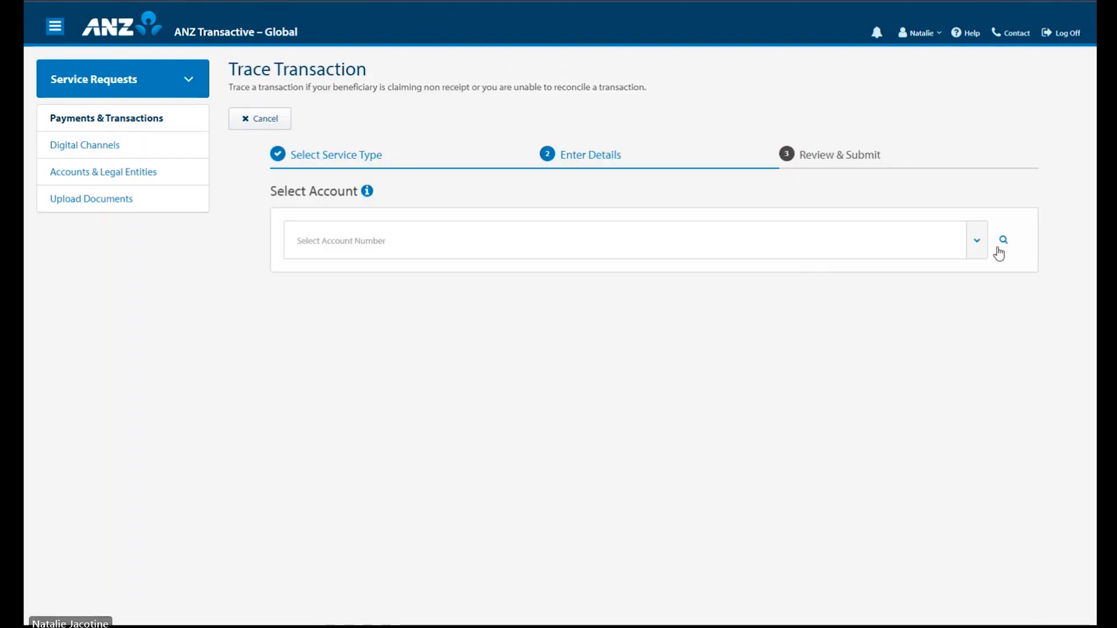
pyautogui.click(978, 242)
pyautogui.click(917, 313)
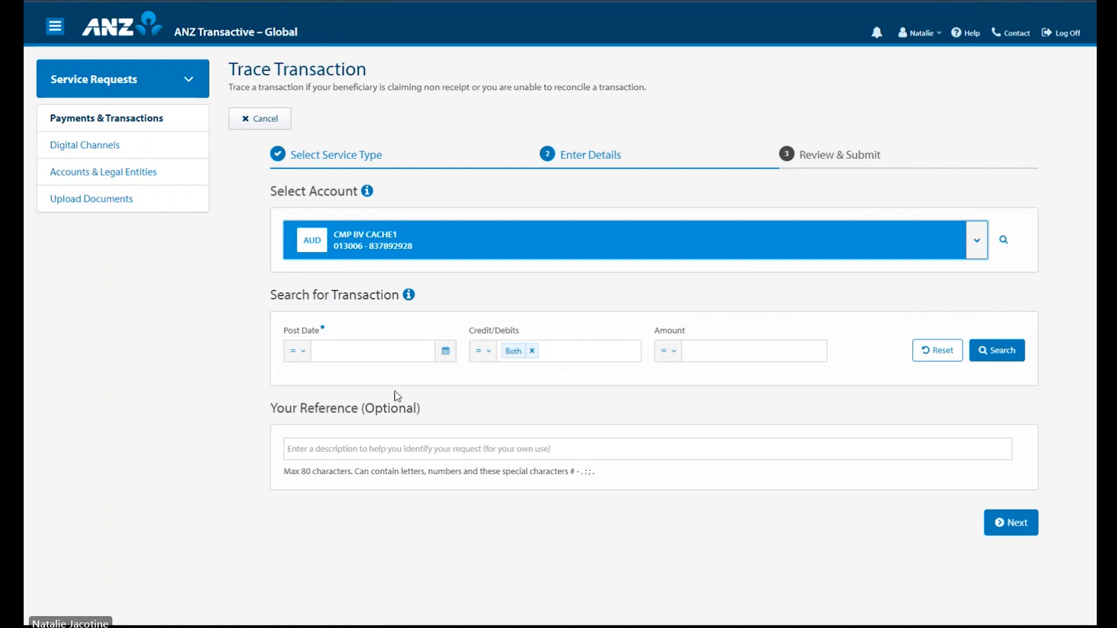
# Step: Search transactions posted between 05/11/2023 and 30/11/2023
pyautogui.click(302, 352)
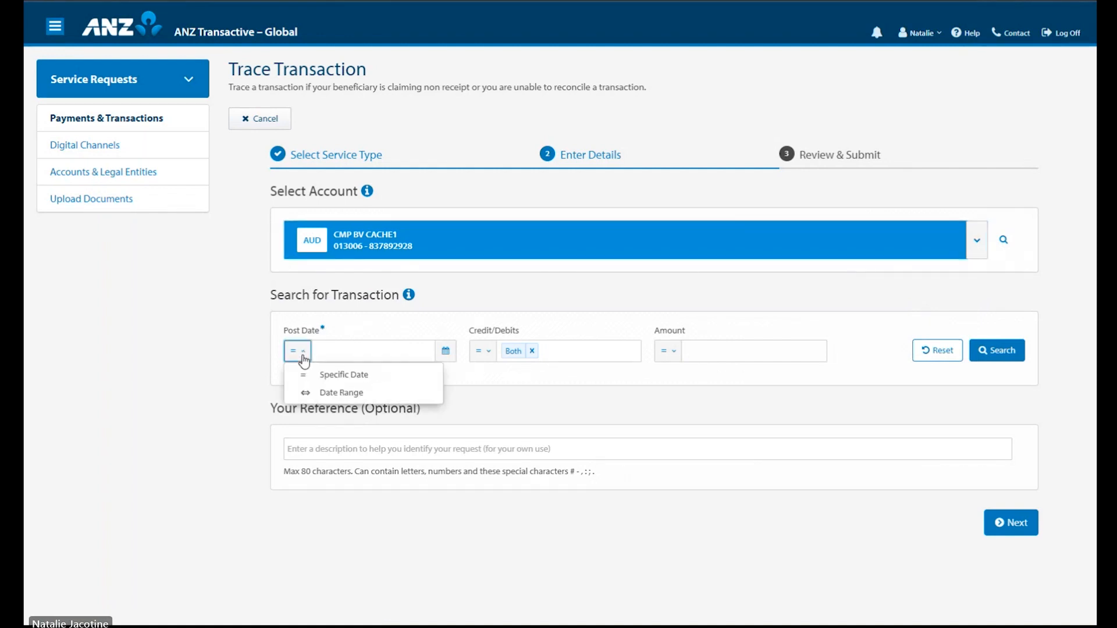
pyautogui.click(324, 394)
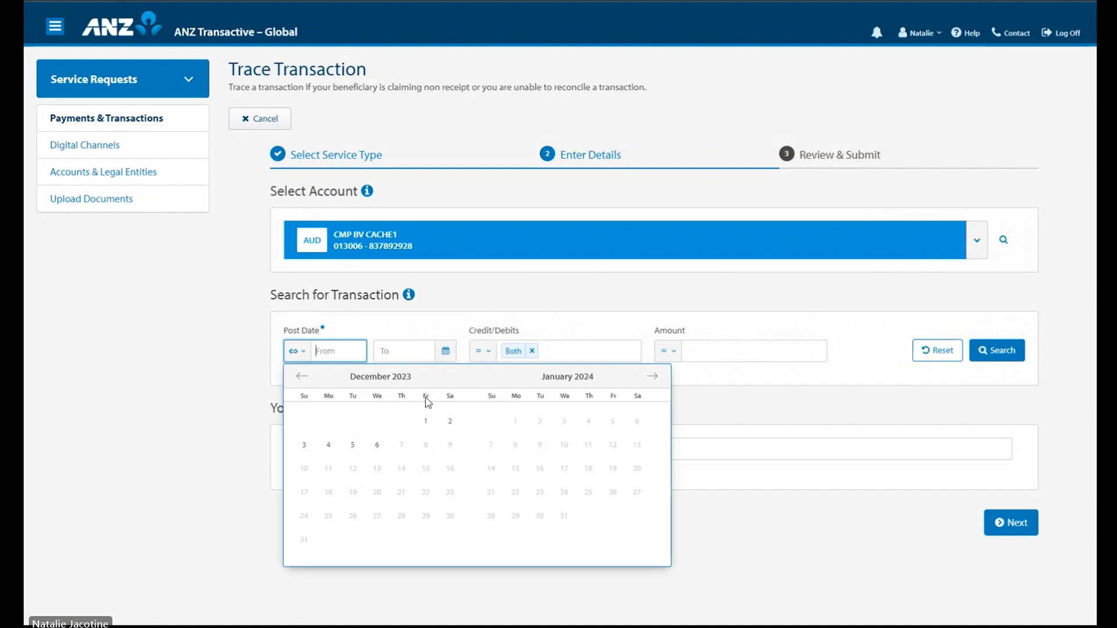
pyautogui.click(301, 376)
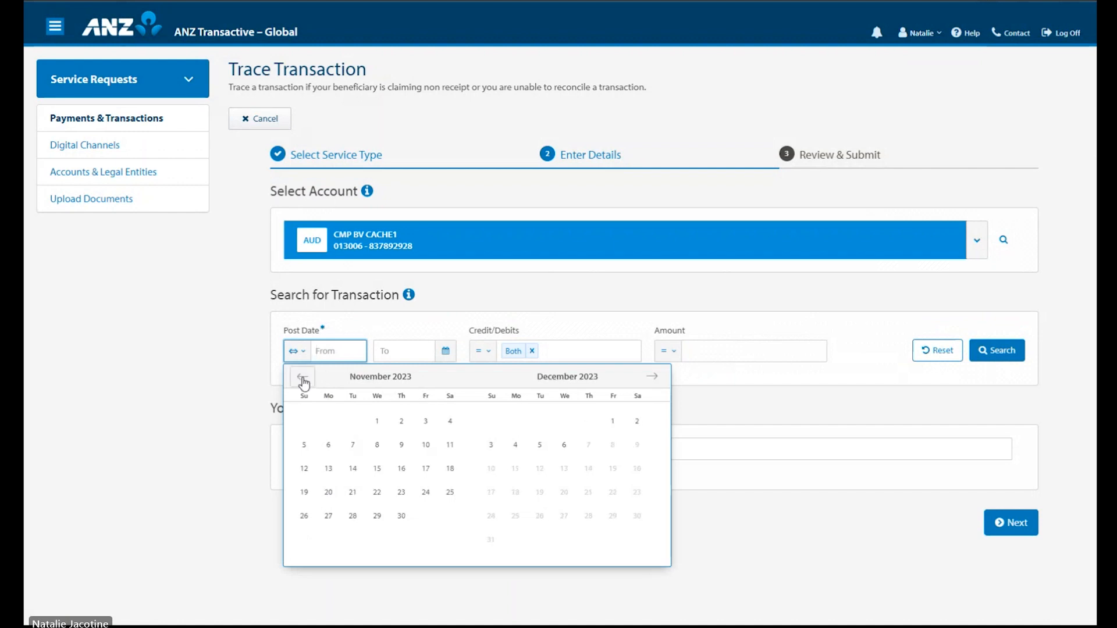
pyautogui.click(304, 451)
pyautogui.click(396, 523)
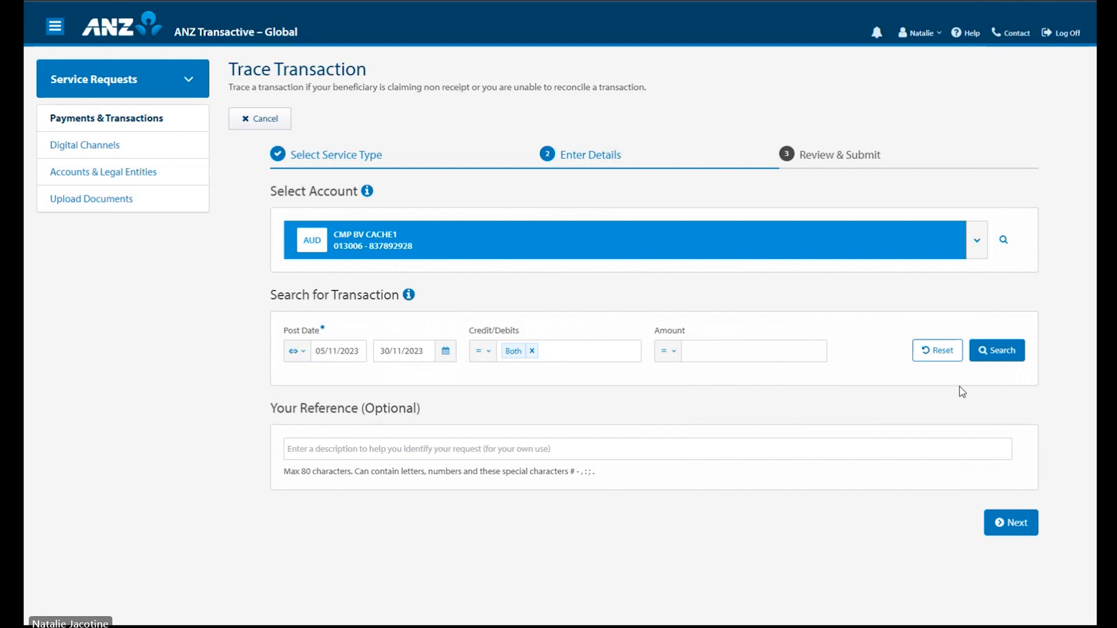
pyautogui.click(1013, 356)
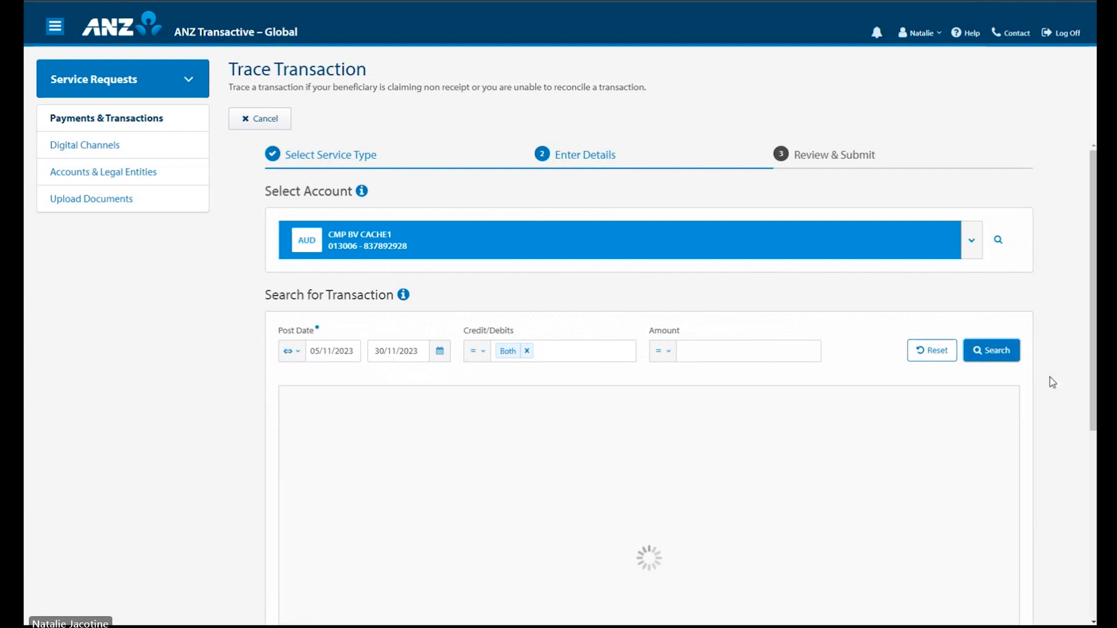
# Step: Select the 20/11/2023 2.00 BPAY CARD credit and continue to Review & Submit
pyautogui.scroll(-1, 1049, 377)
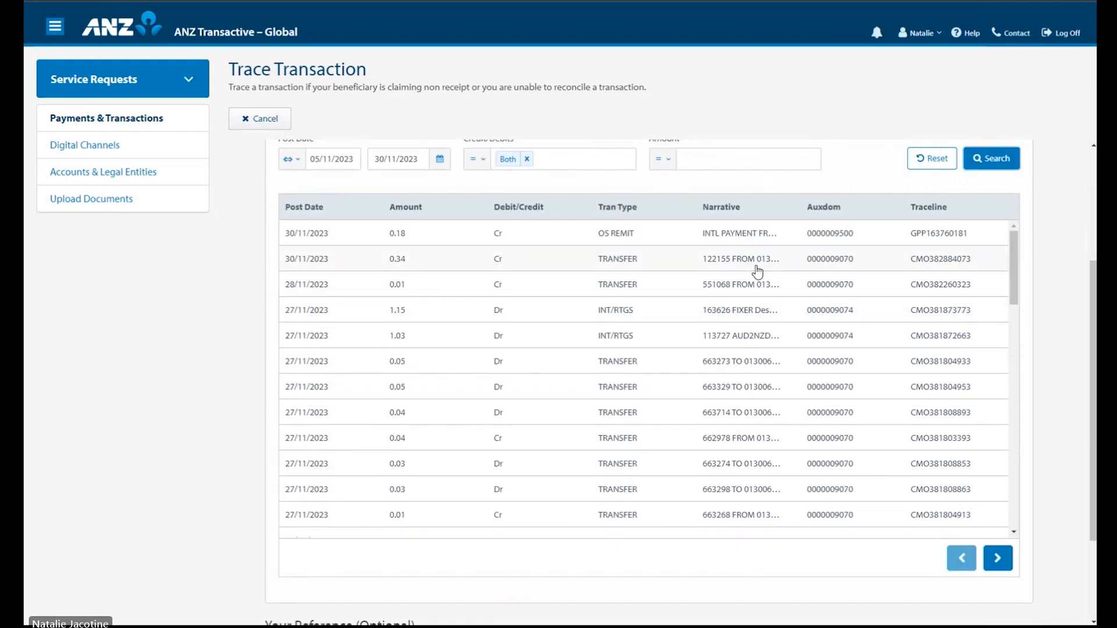
pyautogui.scroll(-4, 757, 271)
pyautogui.scroll(-1, 758, 270)
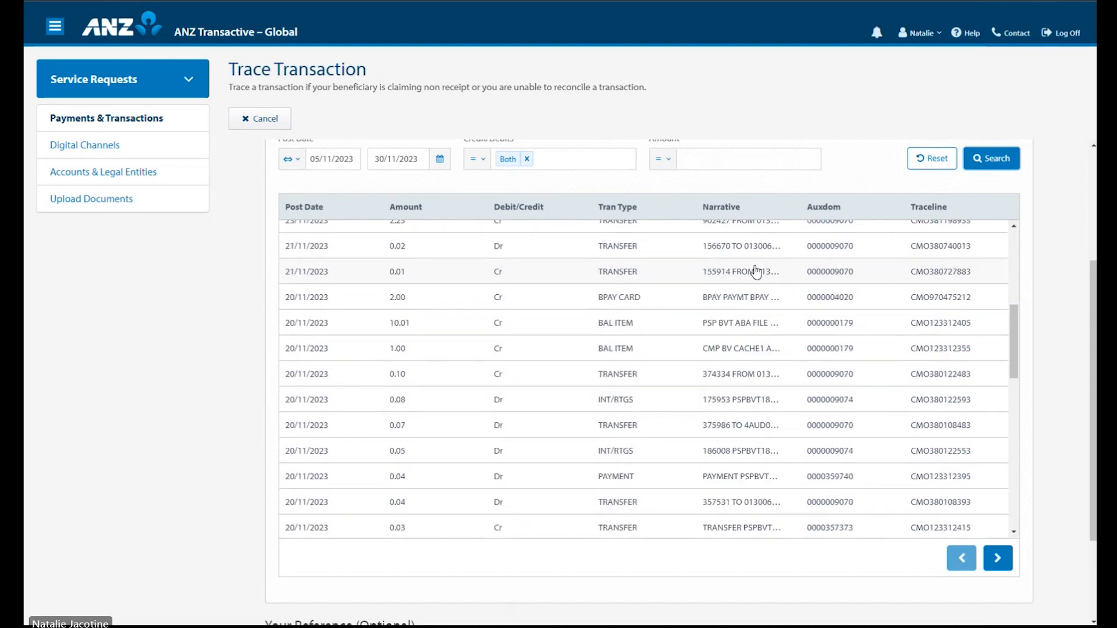
pyautogui.scroll(-1, 741, 283)
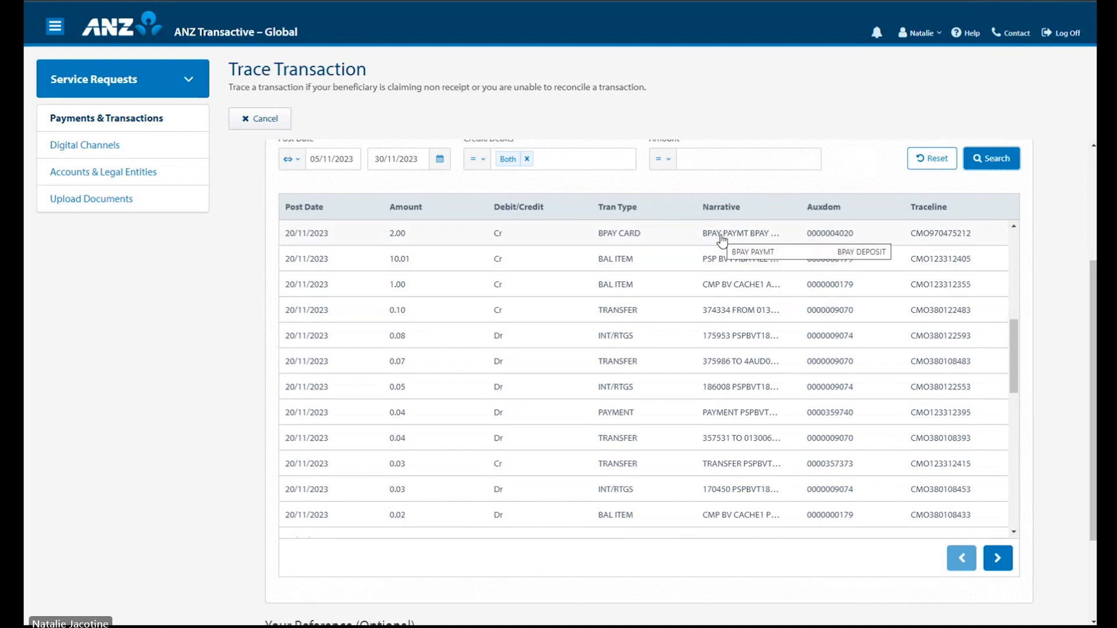
pyautogui.click(674, 239)
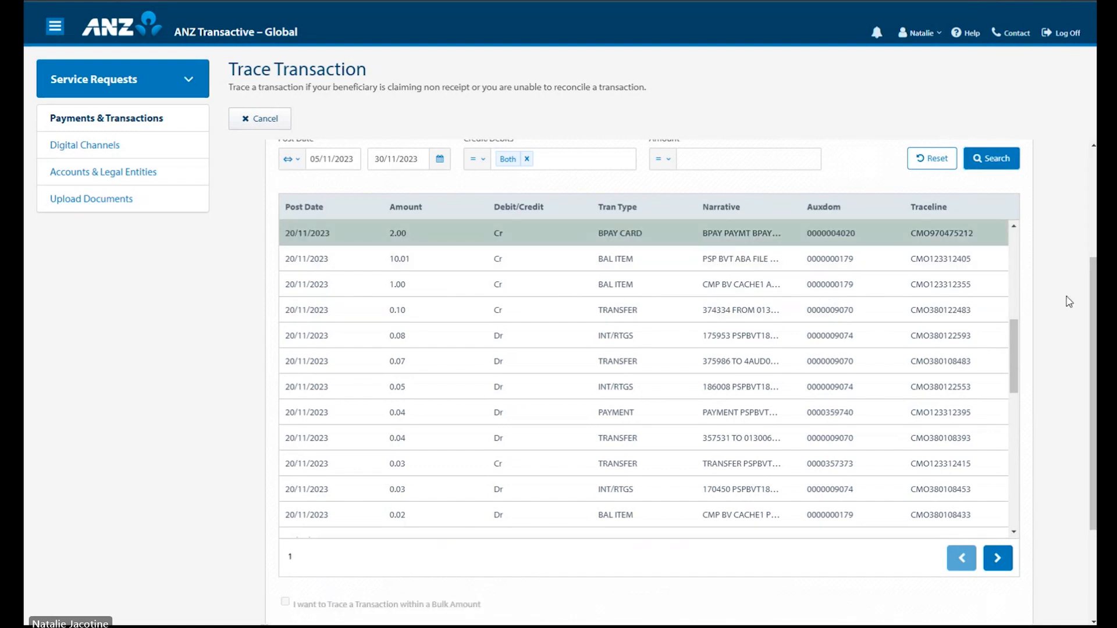
pyautogui.scroll(-2, 1060, 303)
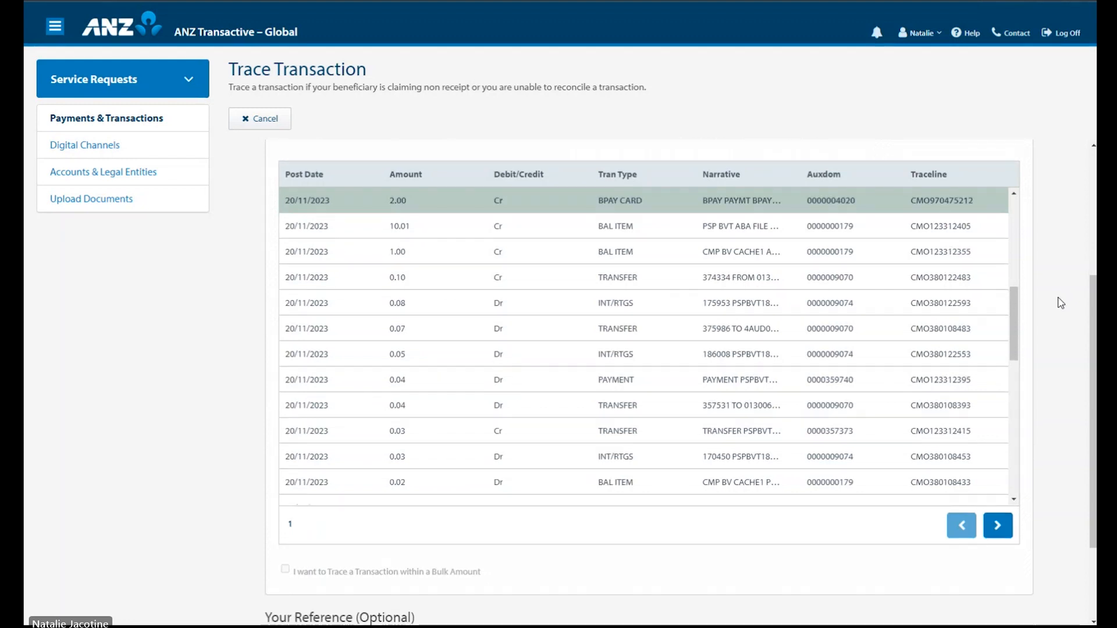
pyautogui.scroll(-1, 1060, 303)
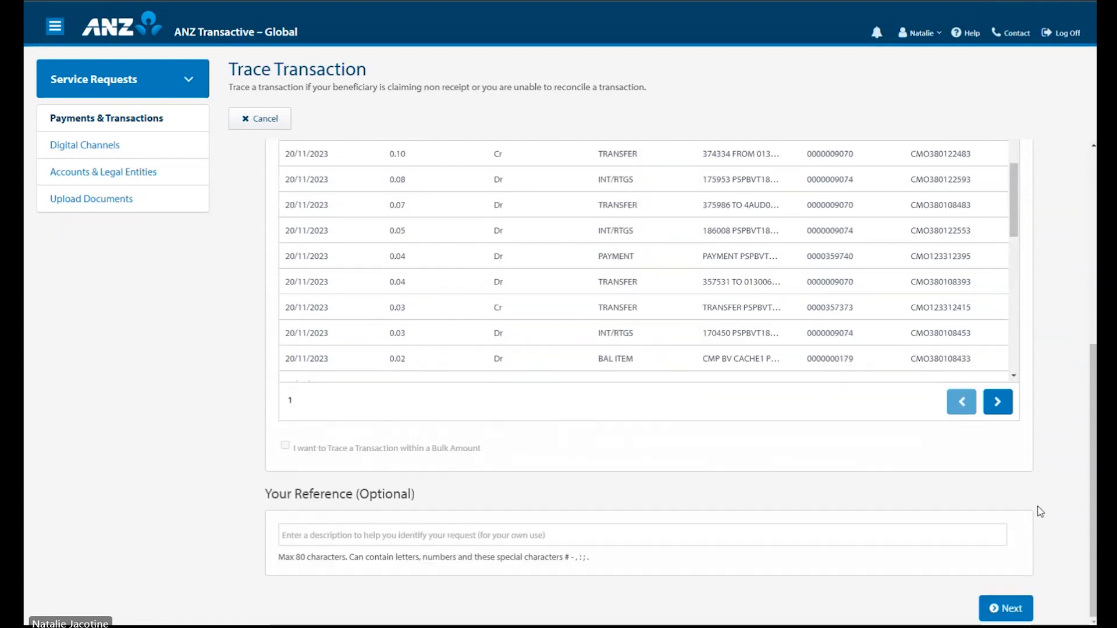
pyautogui.click(1009, 608)
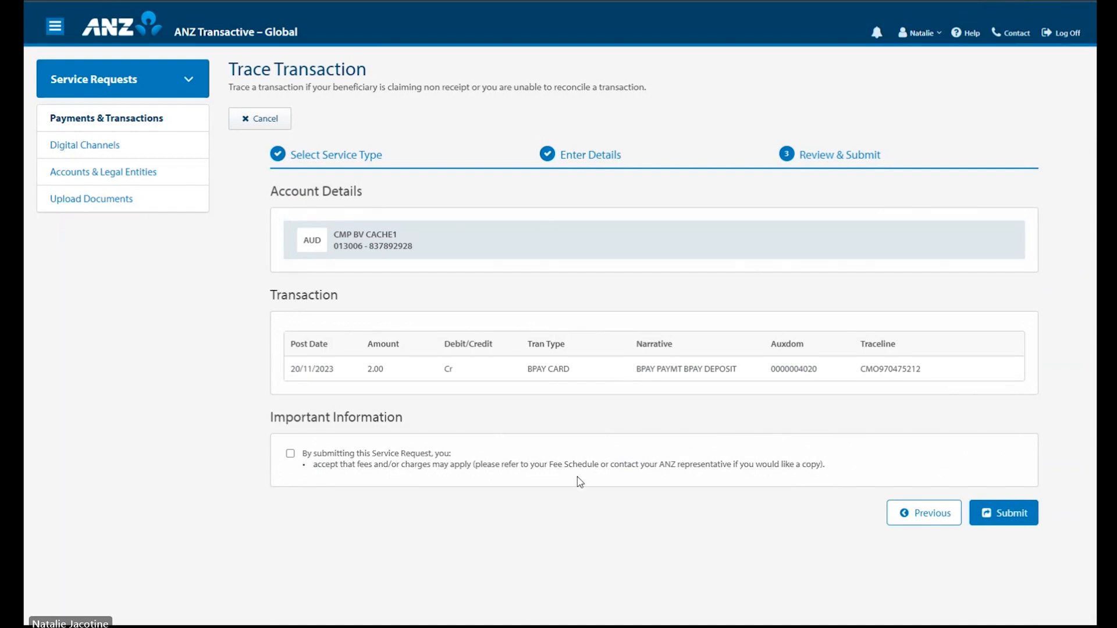
# Step: Accept that fees may apply, submit the trace request, and view its details
pyautogui.click(291, 455)
pyautogui.click(1004, 512)
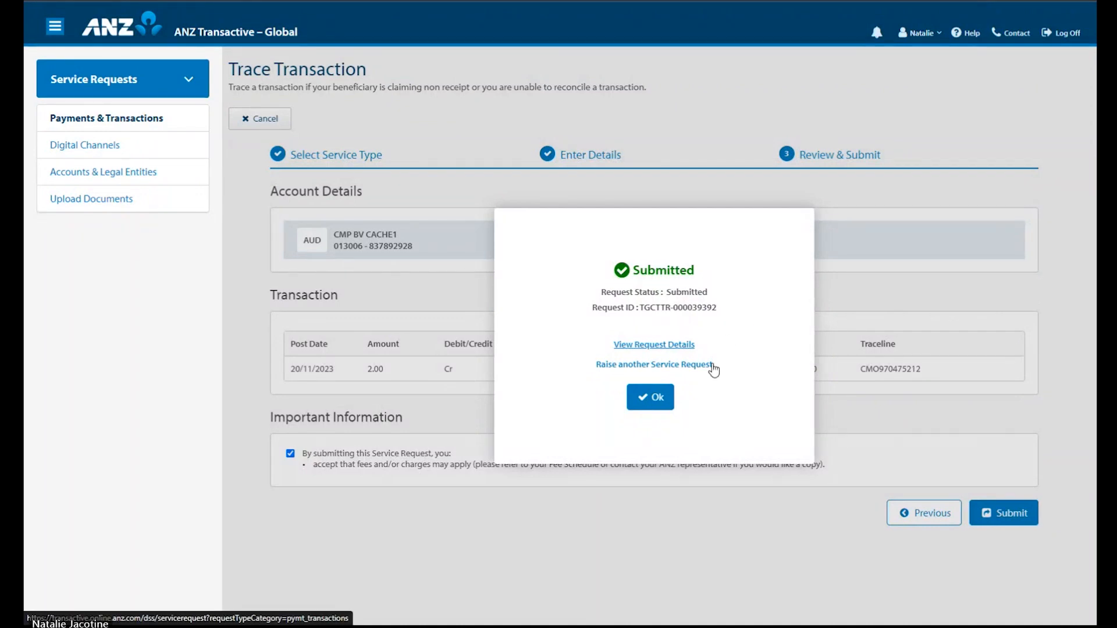
pyautogui.click(678, 347)
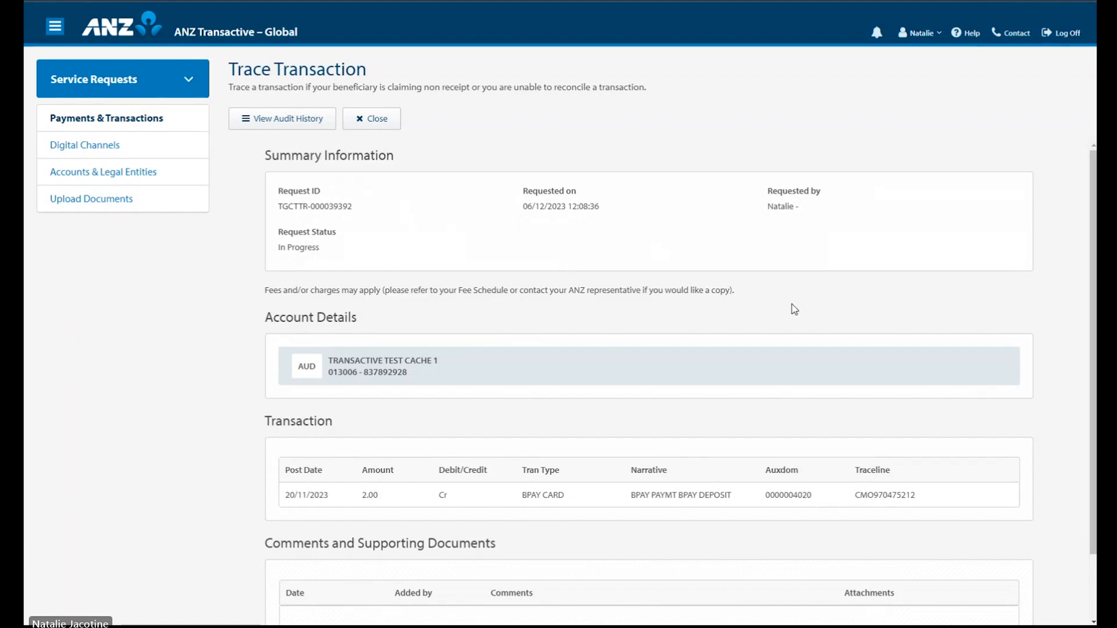
# Step: Check the request's audit history showing Submitted then In Progress
pyautogui.scroll(-1, 791, 308)
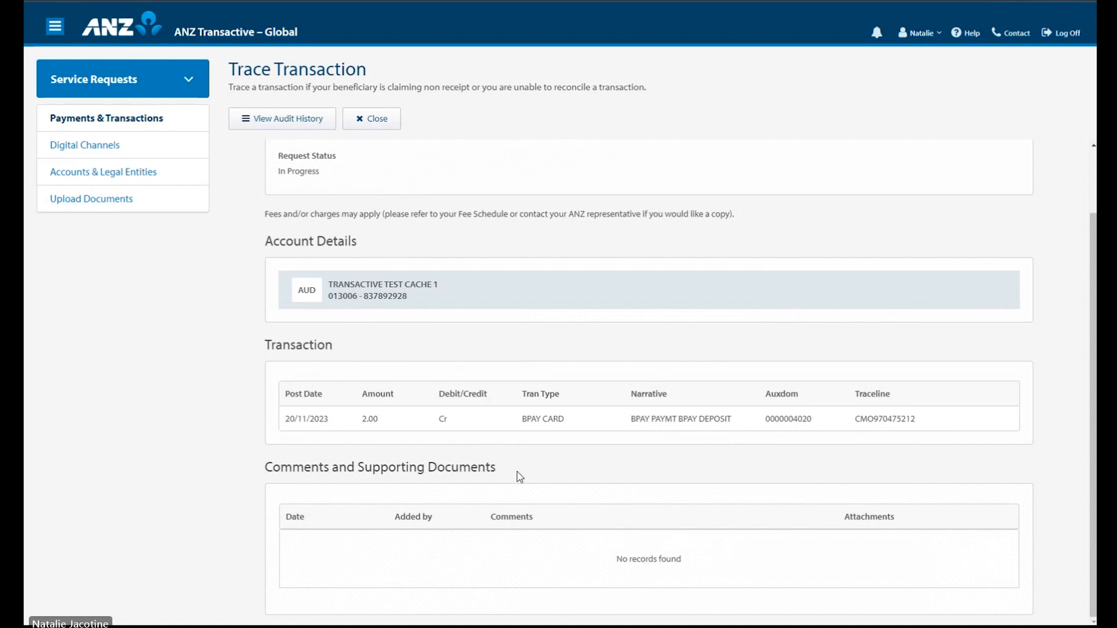
pyautogui.scroll(2, 615, 441)
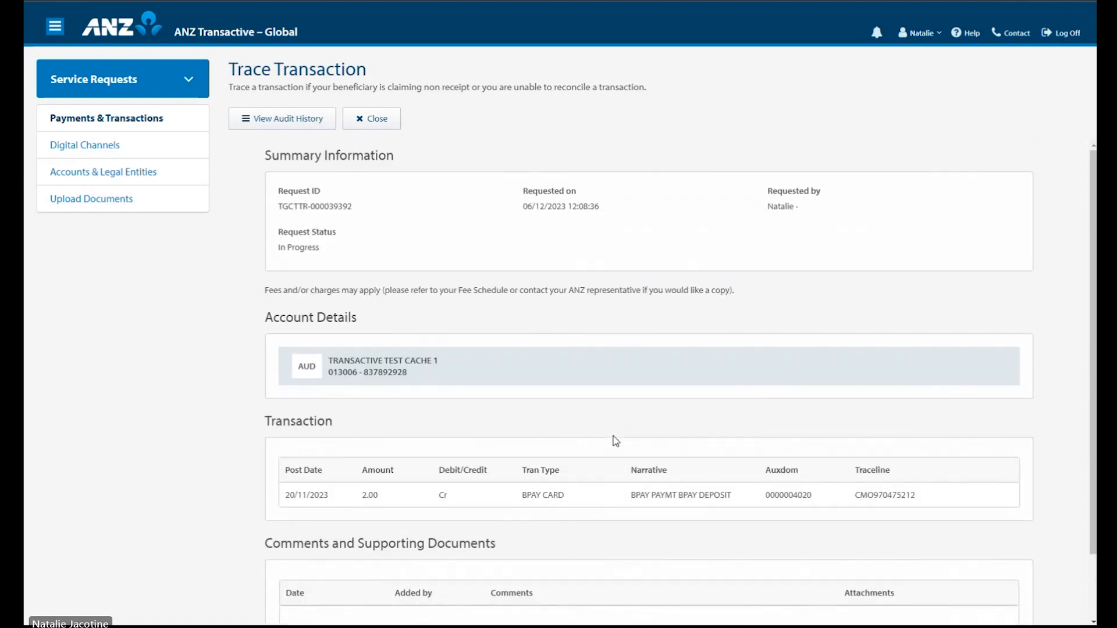
pyautogui.click(323, 126)
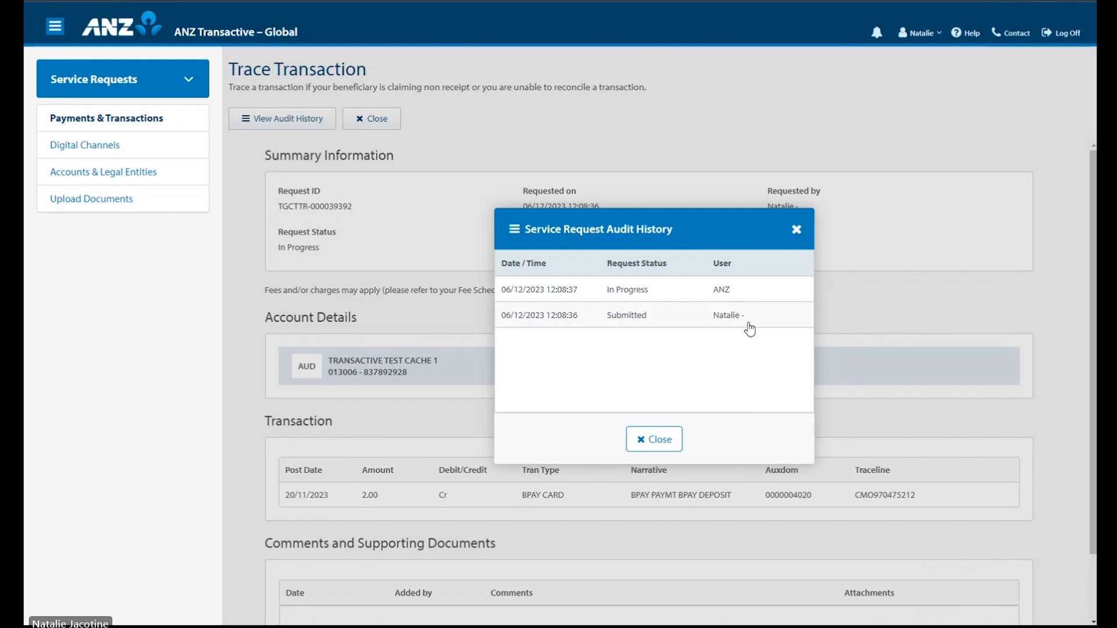
pyautogui.click(655, 444)
# Step: Return to the service requests list and show its search criteria and column filters
pyautogui.click(387, 123)
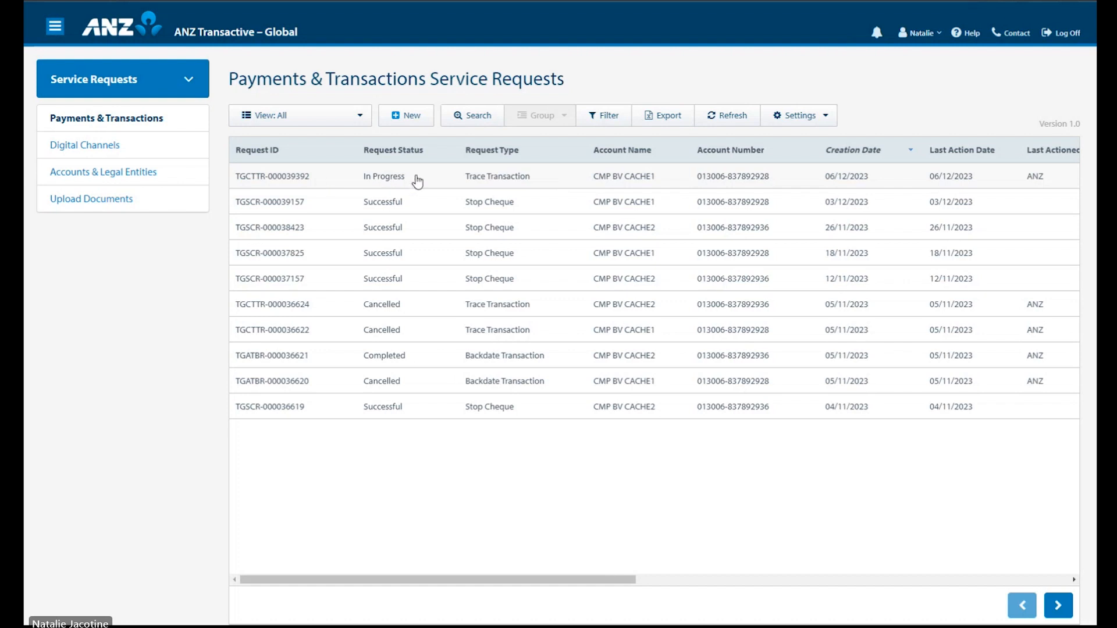
pyautogui.click(474, 117)
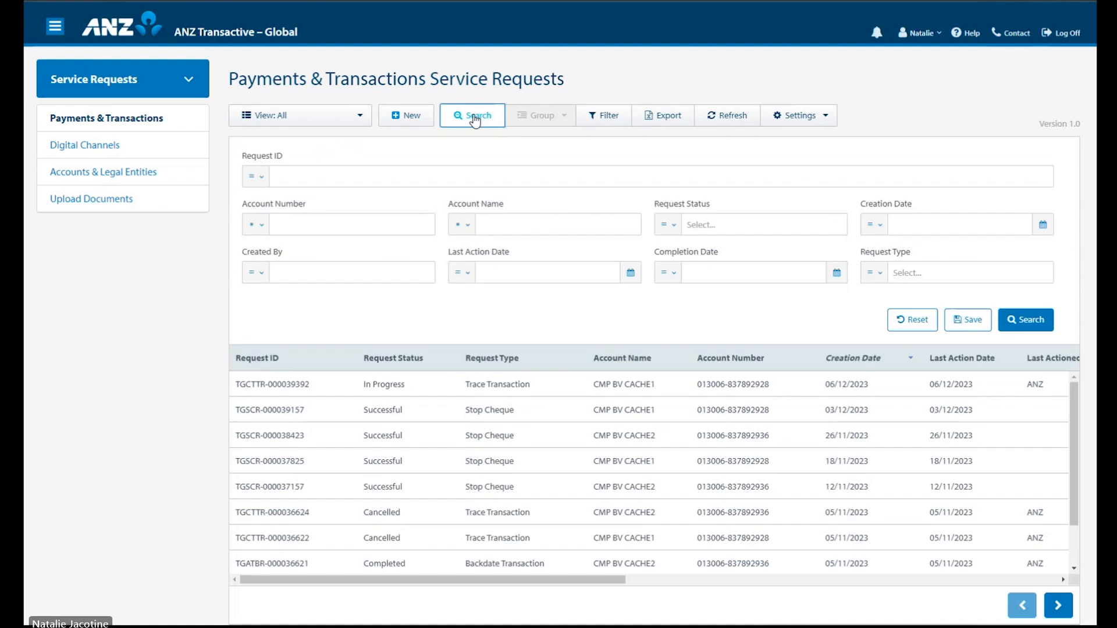
pyautogui.click(605, 121)
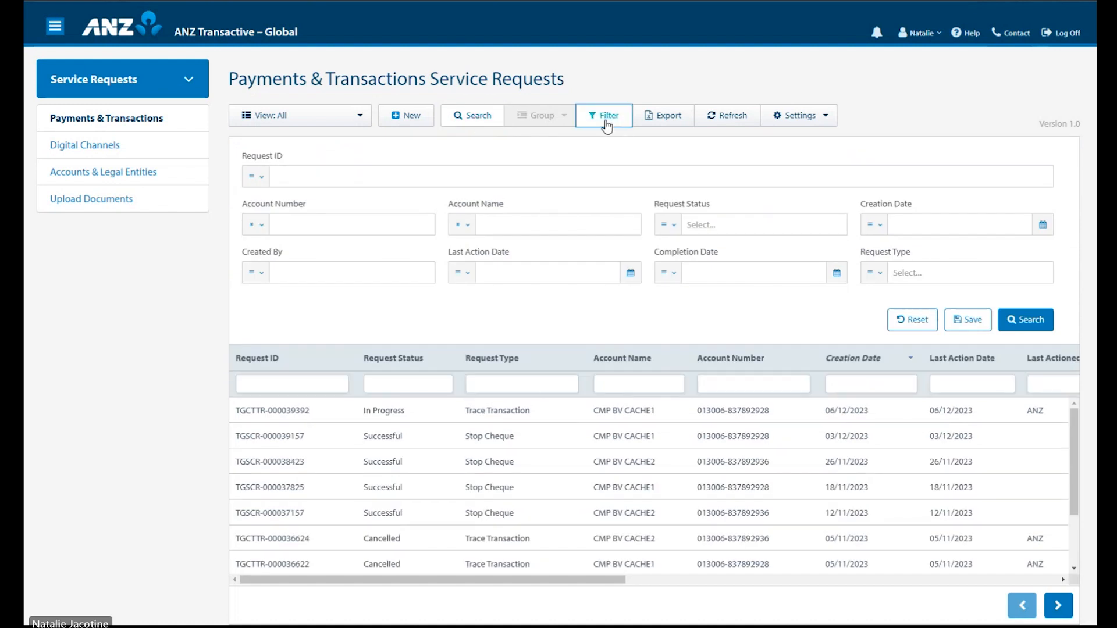
# Step: Order columns as Request Type, Request Status, Request ID and save as default settings
pyautogui.moveTo(319, 356); pyautogui.dragTo(437, 365)
pyautogui.moveTo(516, 358); pyautogui.dragTo(274, 357)
pyautogui.click(816, 124)
pyautogui.click(812, 145)
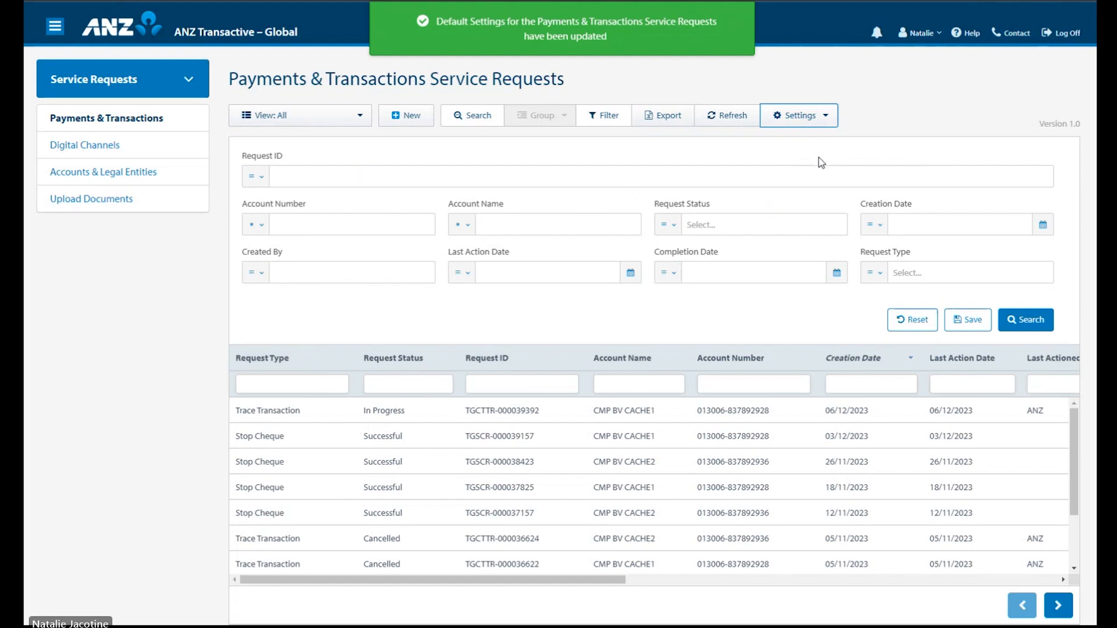
# Step: View the new-request categories, then switch to Digital Channels service requests
pyautogui.click(428, 123)
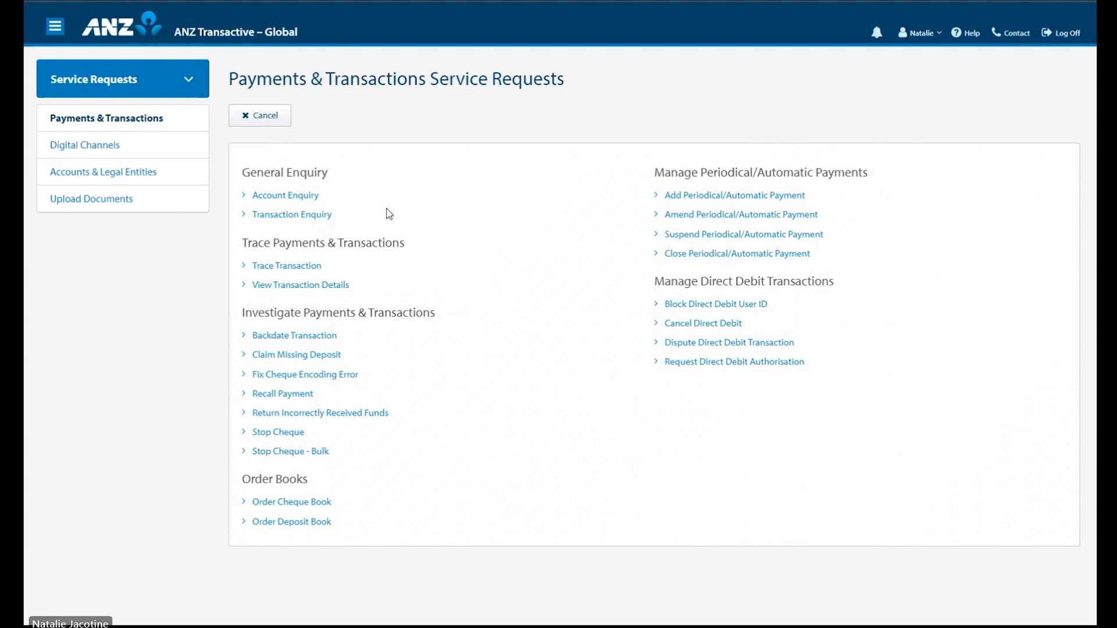
pyautogui.click(103, 150)
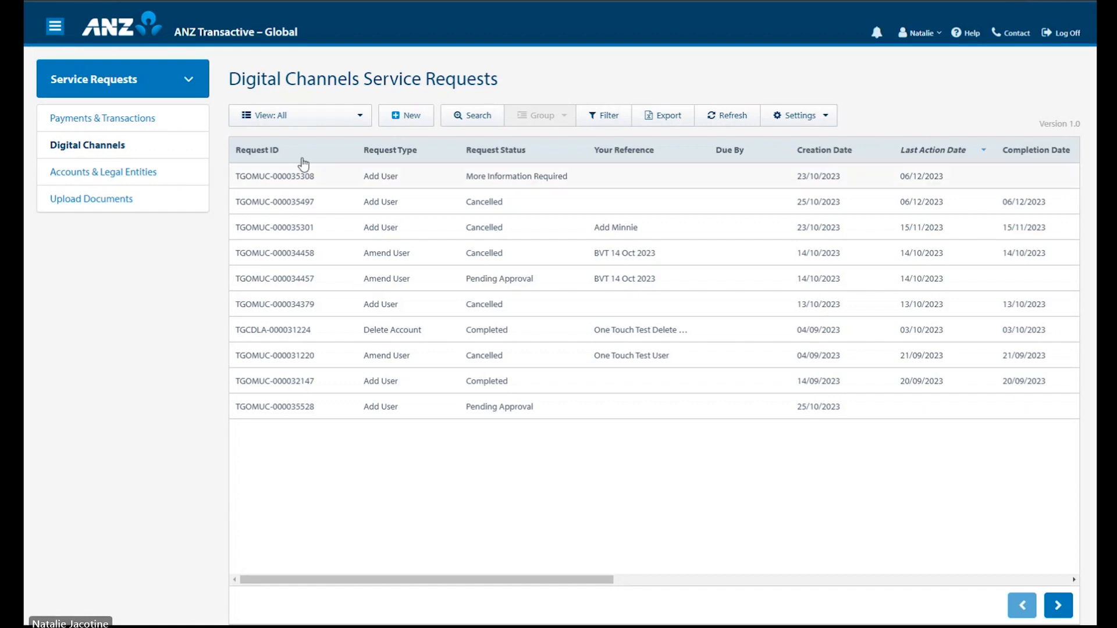
# Step: Start a new Digital Channels request of type Add User
pyautogui.click(395, 116)
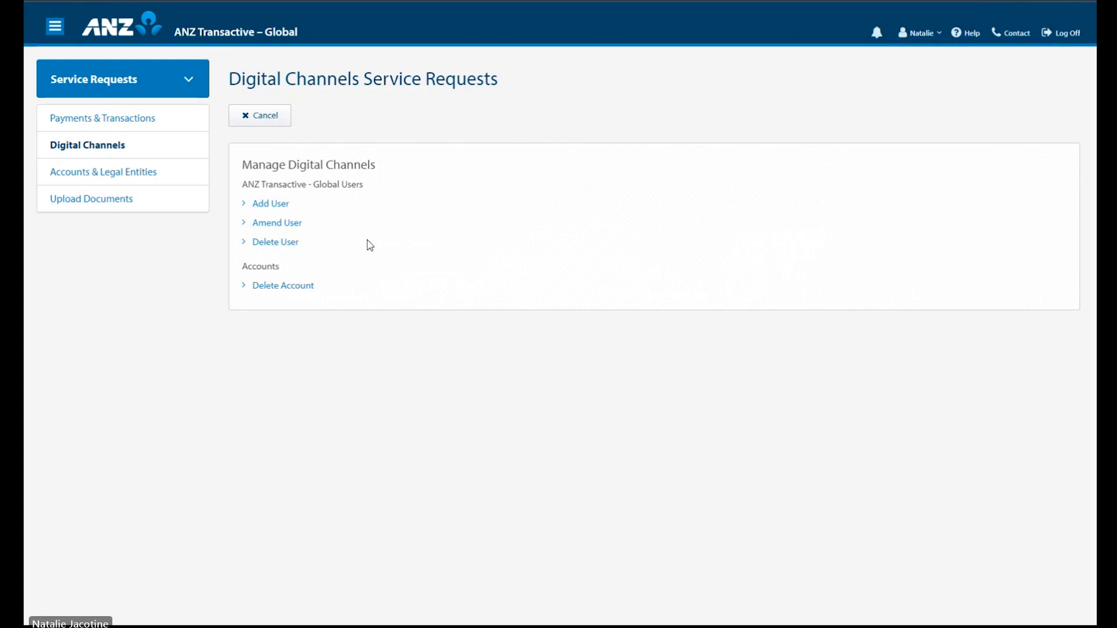
pyautogui.click(289, 206)
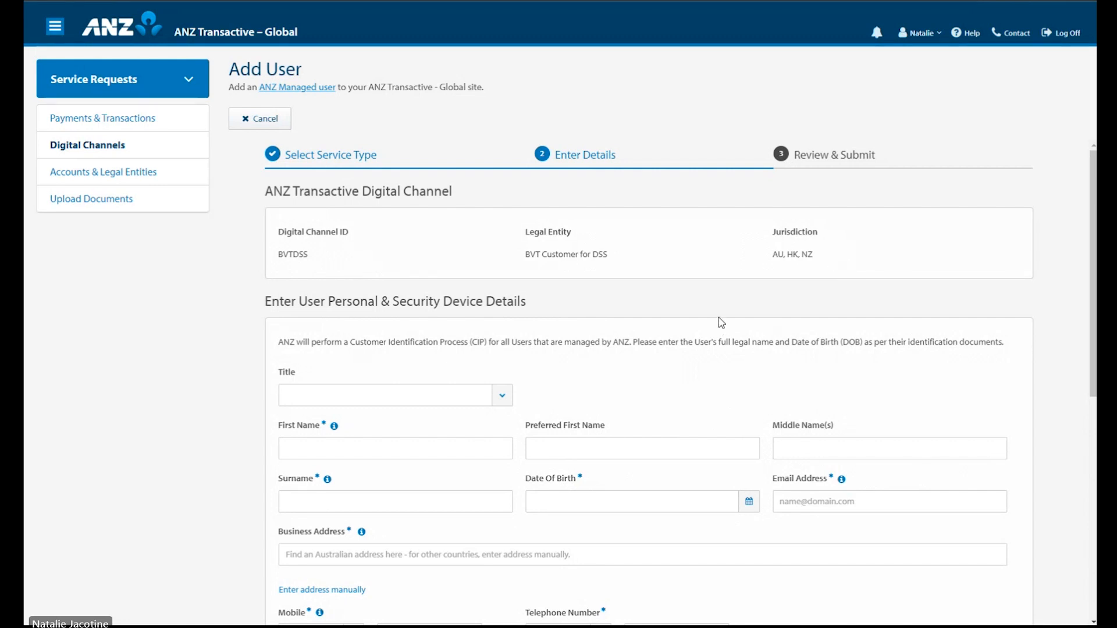
# Step: Enter the new user's first name and surname and a 01/12/2004 date of birth
pyautogui.scroll(-3, 723, 322)
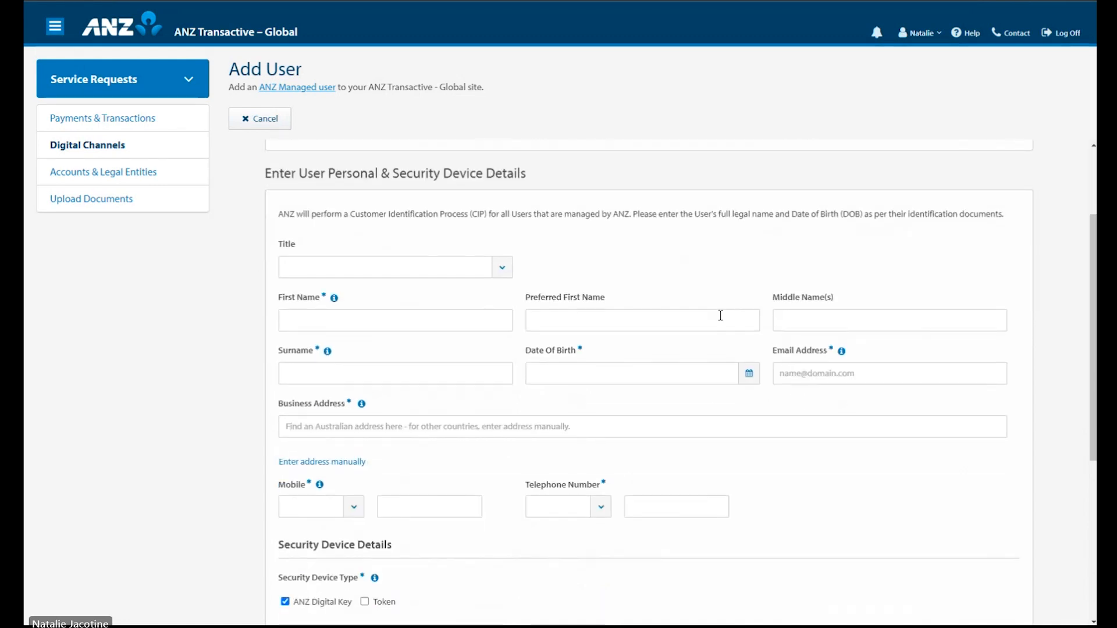
pyautogui.click(410, 259)
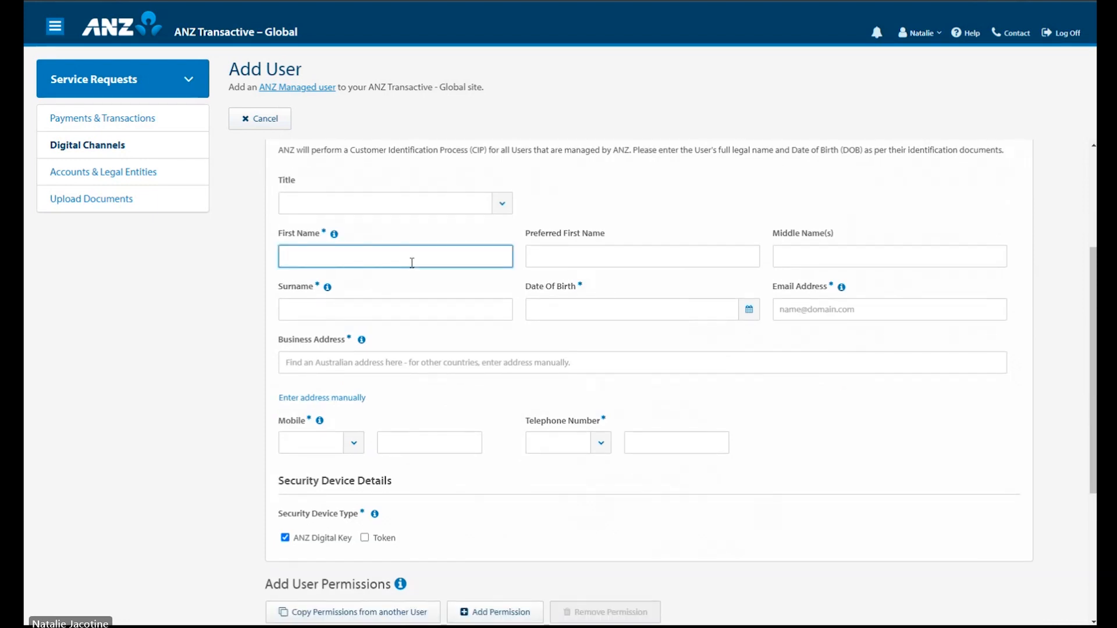
pyautogui.write('Donald')
pyautogui.press('Tab')
pyautogui.press('Tab')
pyautogui.press('Tab')
pyautogui.write('Duck')
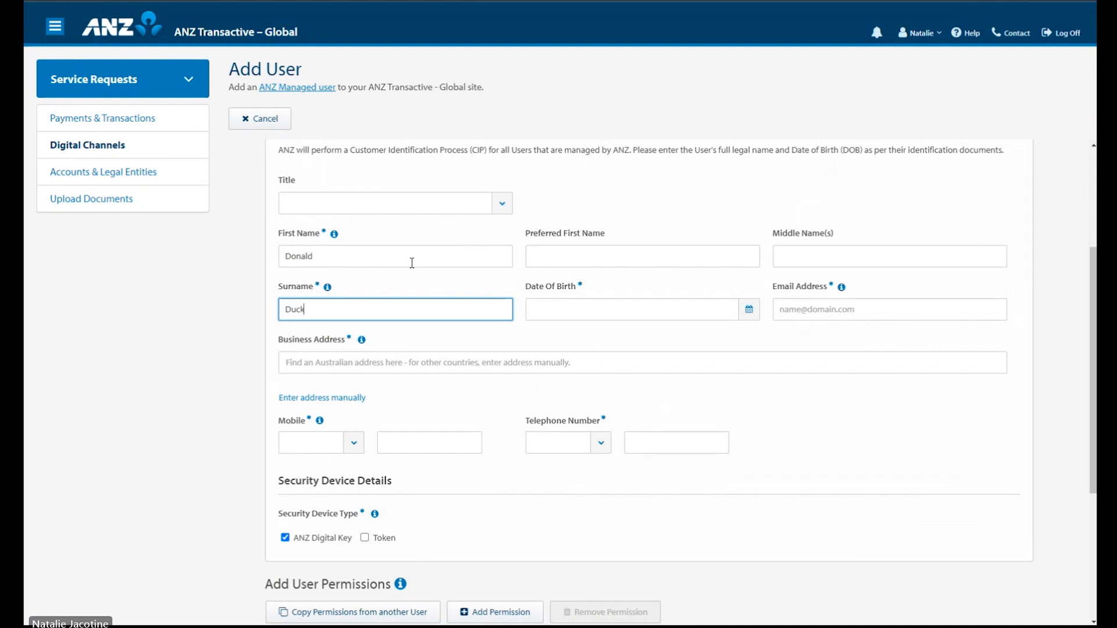
pyautogui.press('Tab')
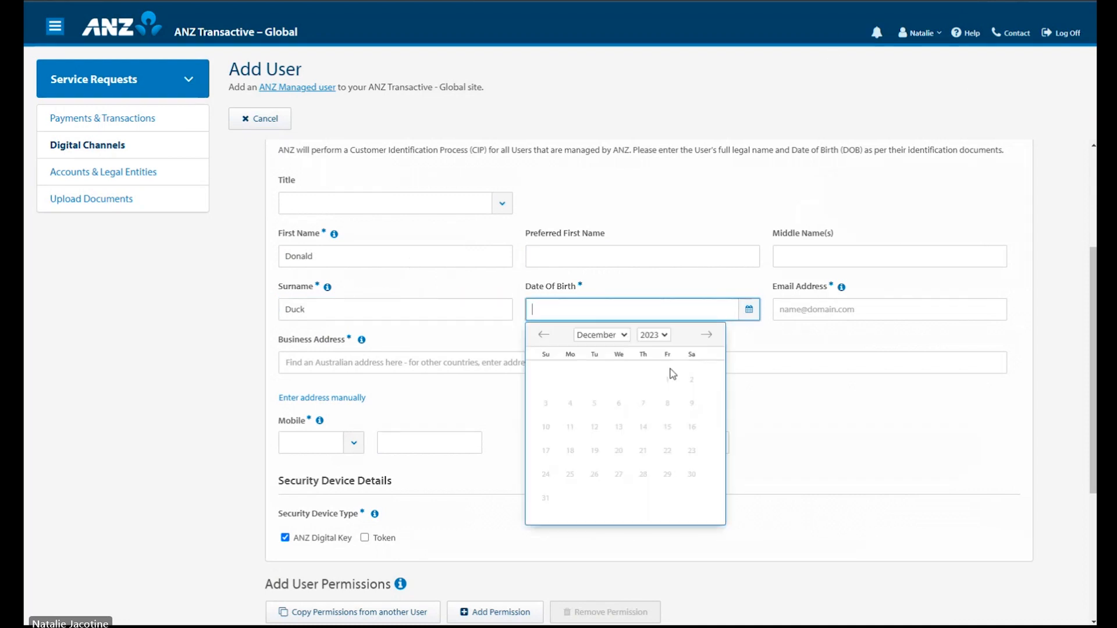
pyautogui.click(661, 338)
pyautogui.click(653, 349)
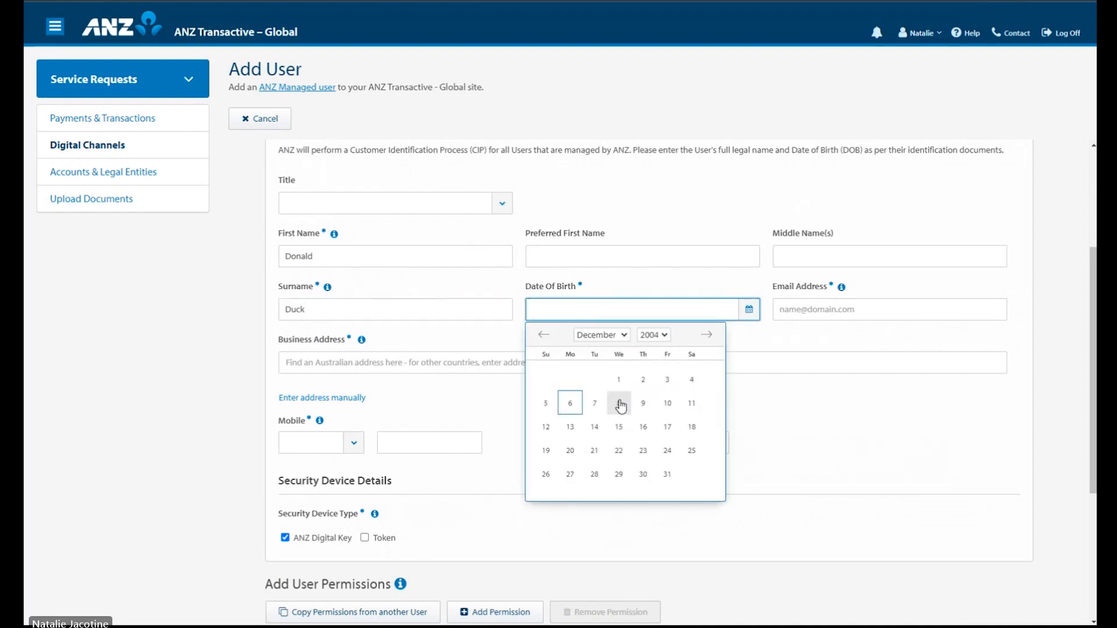
pyautogui.click(620, 382)
# Step: Fill in the user's email and pick the suggested business address
pyautogui.click(896, 311)
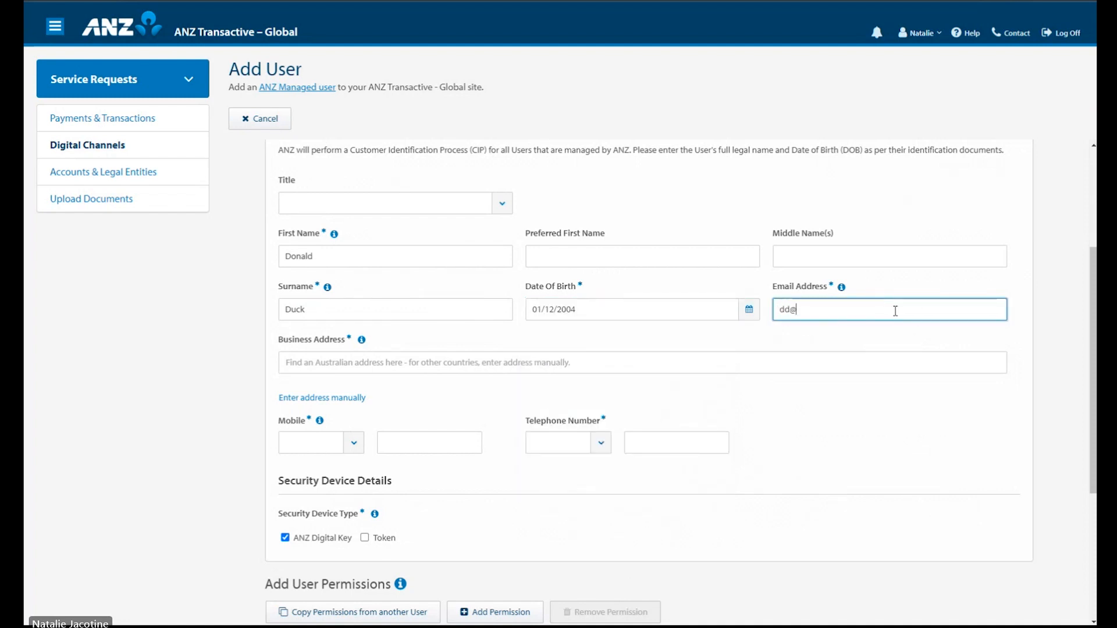
pyautogui.click(438, 362)
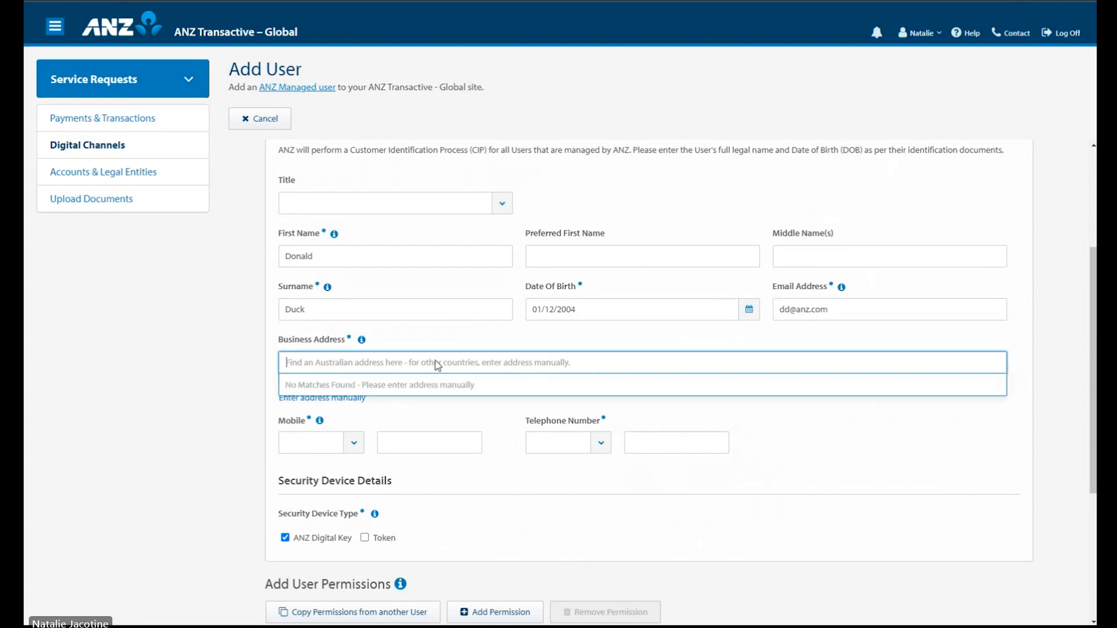
pyautogui.write('833')
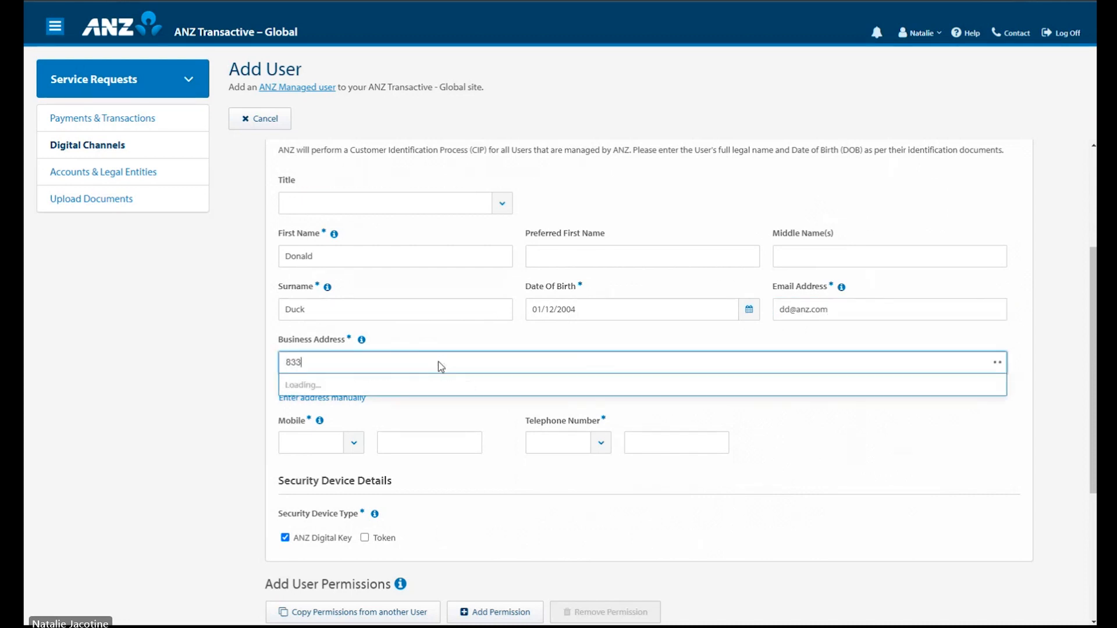
pyautogui.write(' collin')
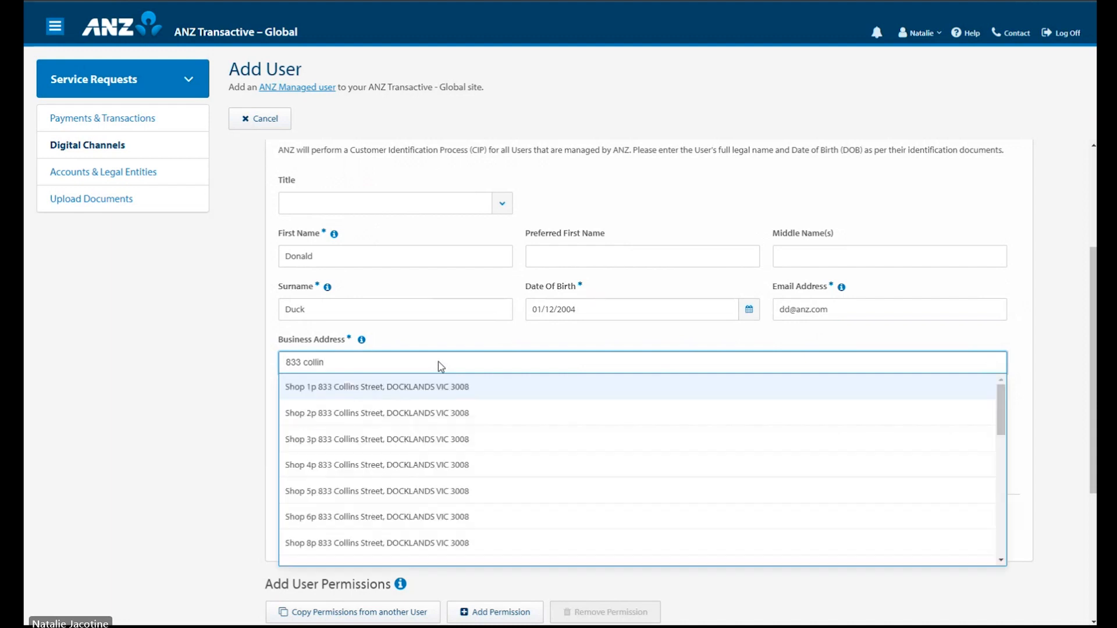
pyautogui.click(469, 387)
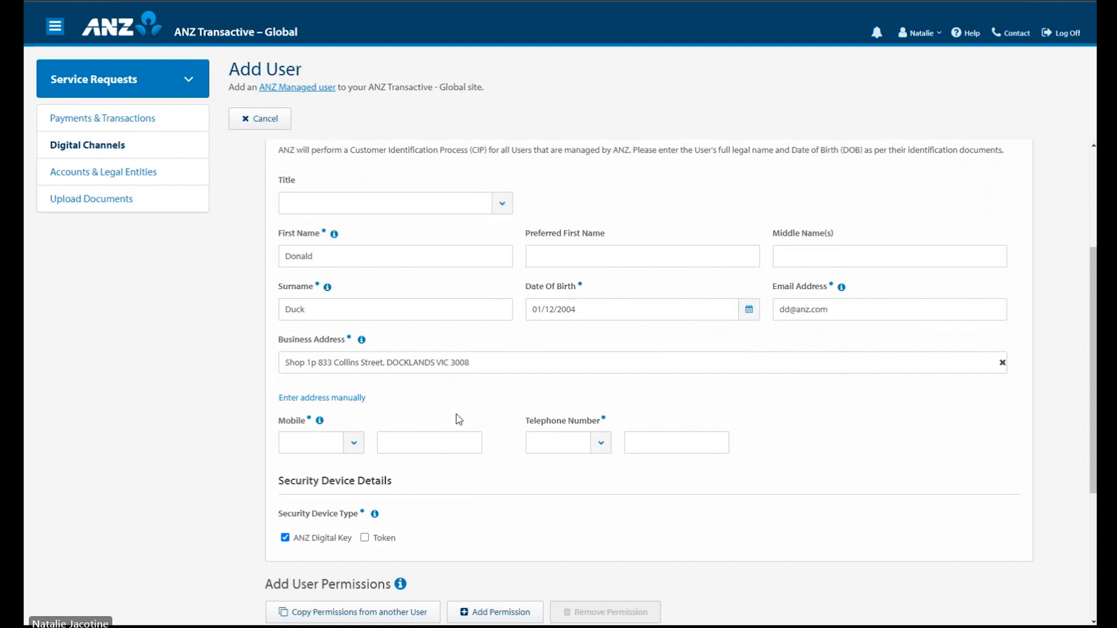
# Step: Enter the user's telephone number with the +61 (AU) country code
pyautogui.click(607, 451)
pyautogui.click(579, 206)
pyautogui.click(662, 441)
pyautogui.write('111')
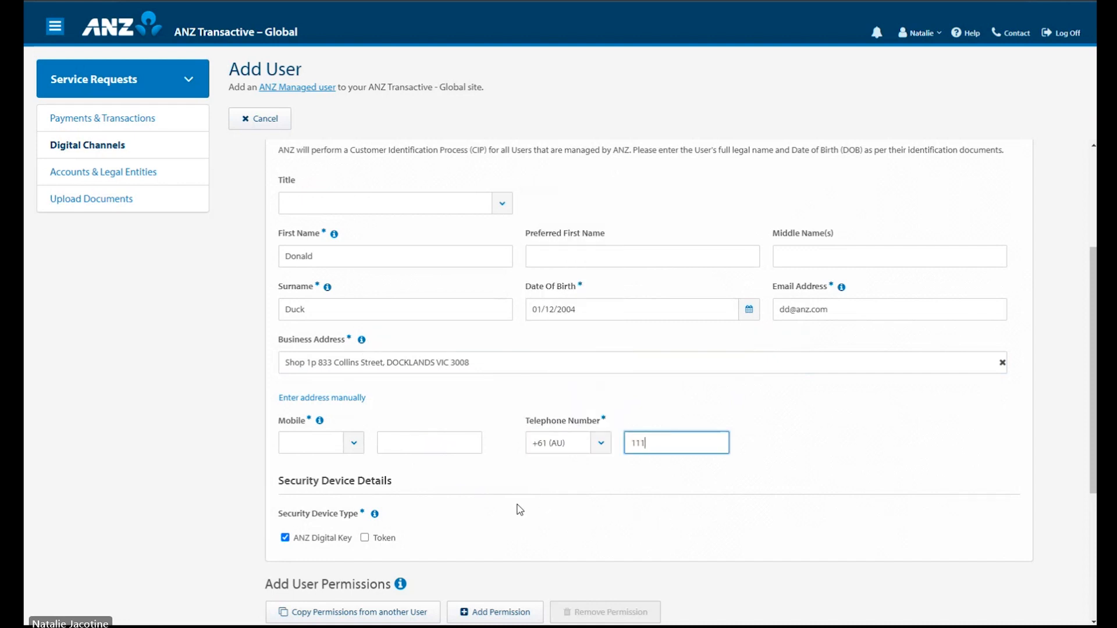
pyautogui.write('11111')
# Step: Scroll to Add User Permissions and bring up the Select a Role dialog
pyautogui.scroll(-3, 419, 515)
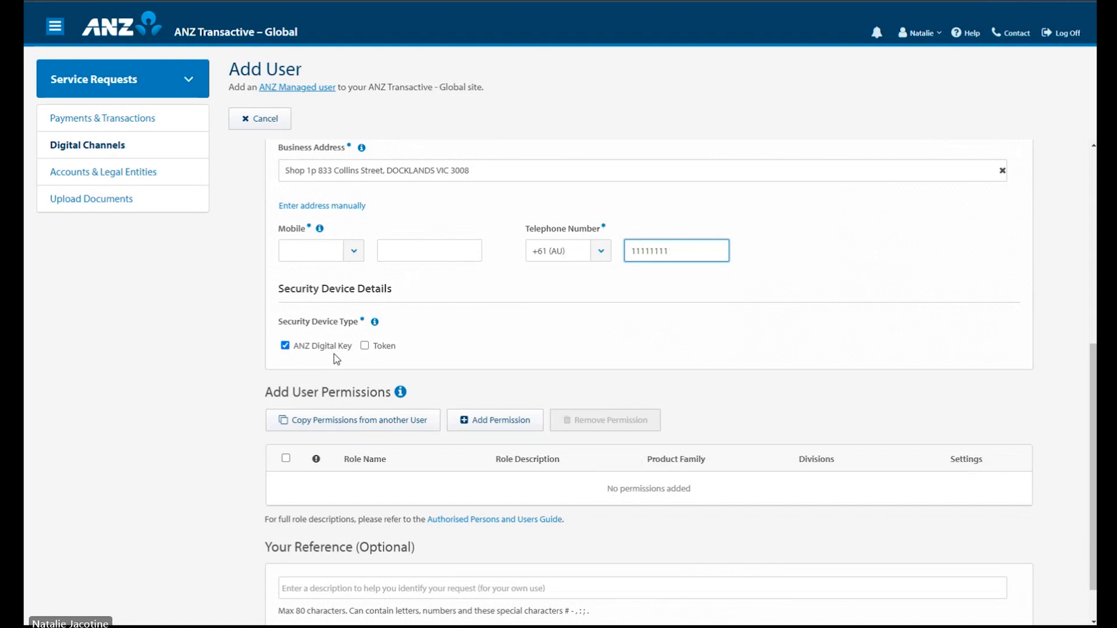
pyautogui.click(506, 350)
pyautogui.scroll(-1, 541, 350)
pyautogui.scroll(-1, 541, 349)
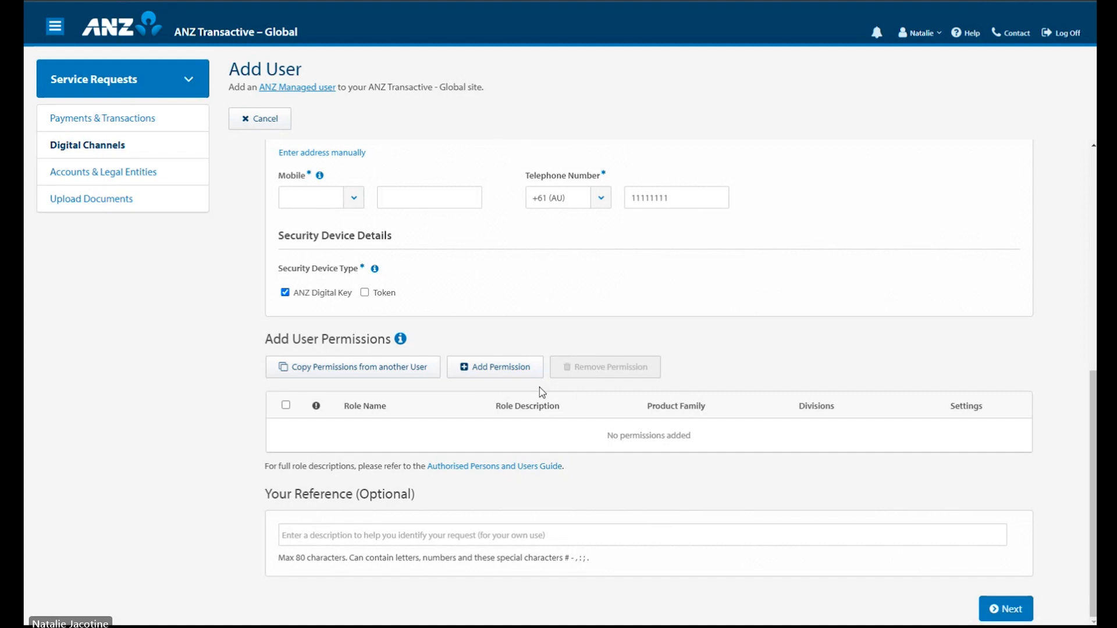
pyautogui.click(538, 370)
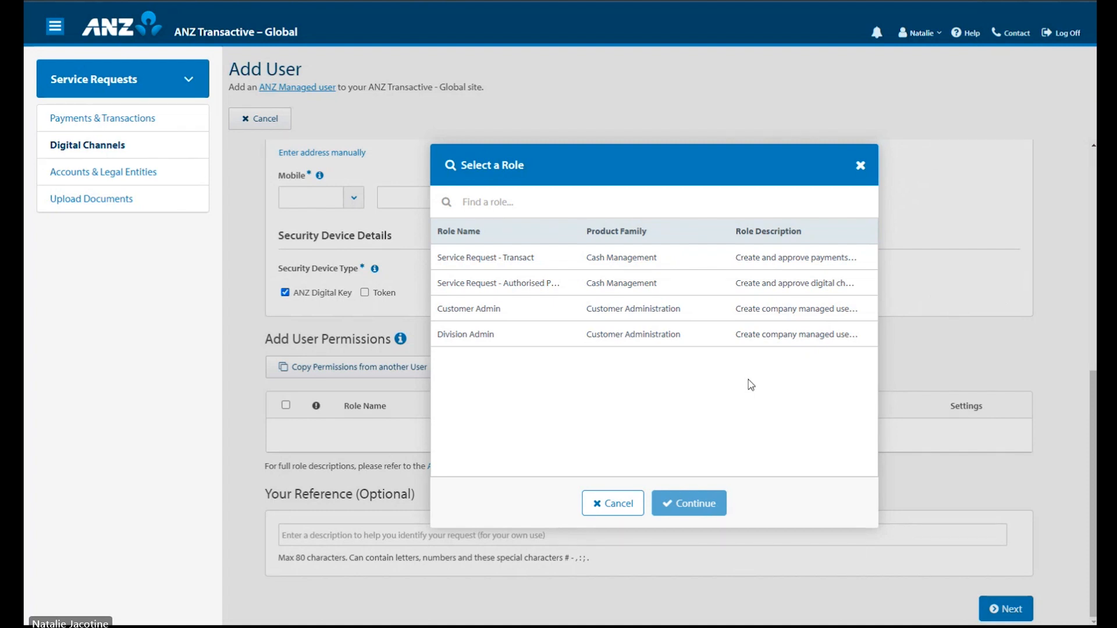
# Step: Add the Customer Admin permission to the new user, then remove it again
pyautogui.click(731, 319)
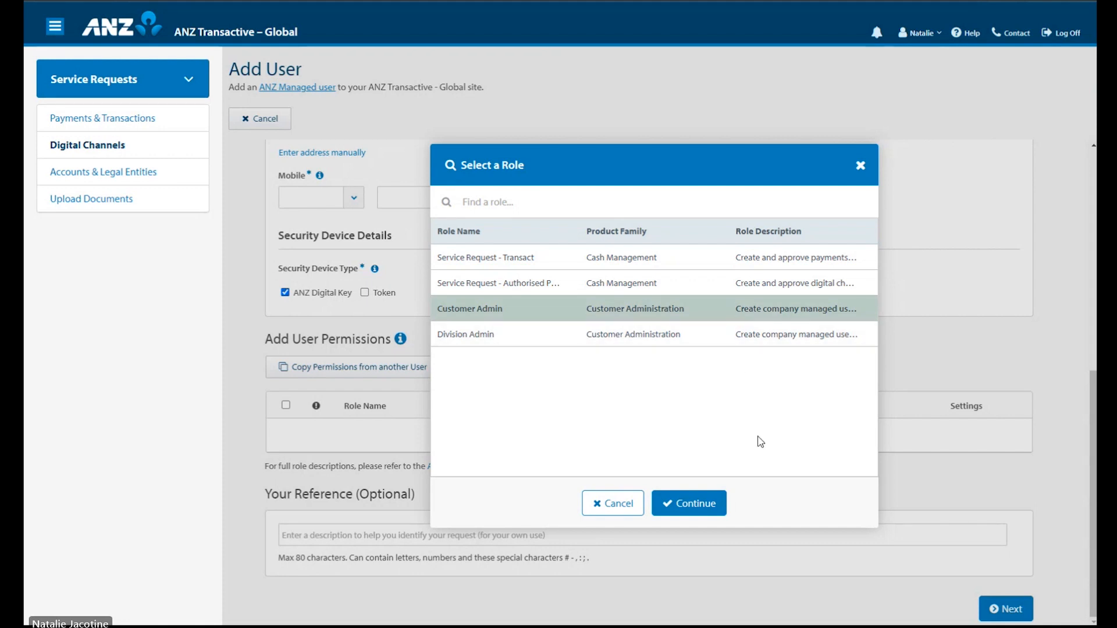
pyautogui.click(712, 514)
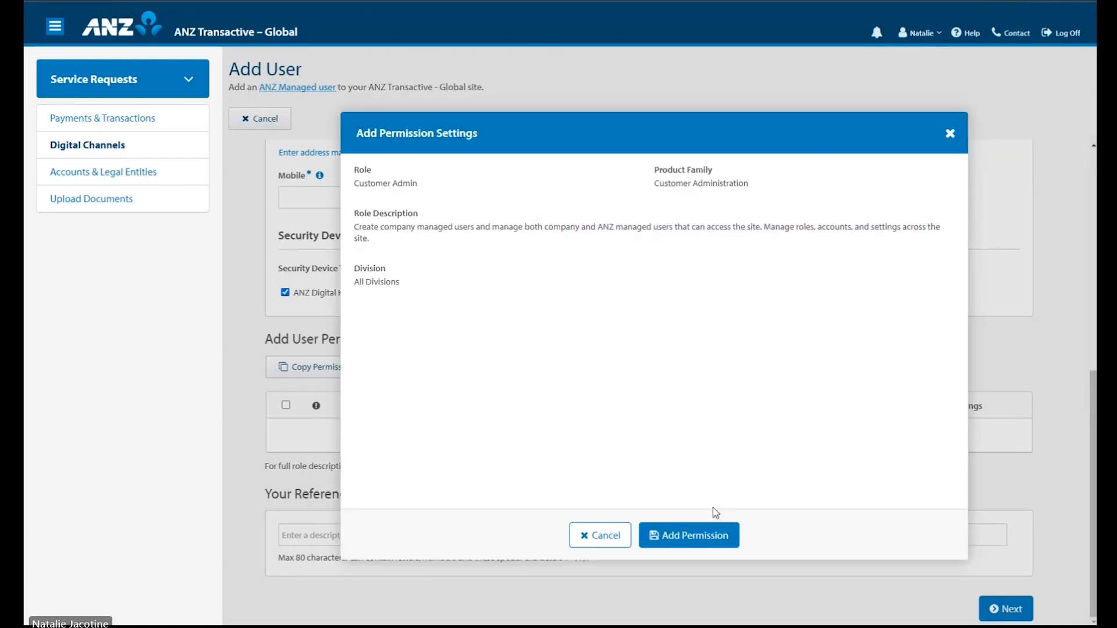
pyautogui.click(719, 539)
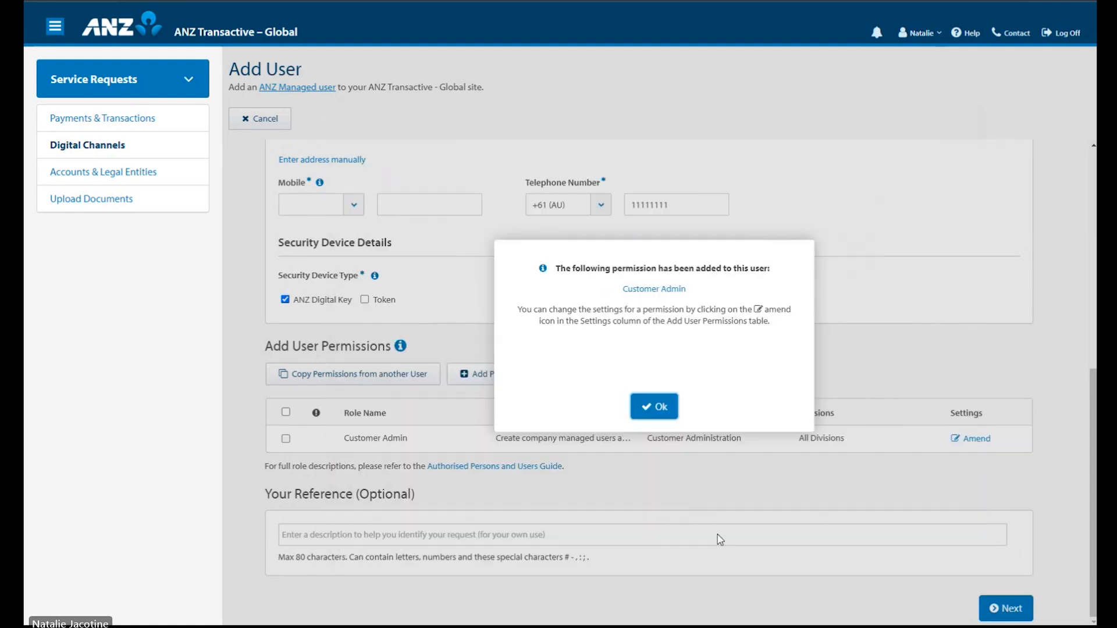
pyautogui.click(656, 415)
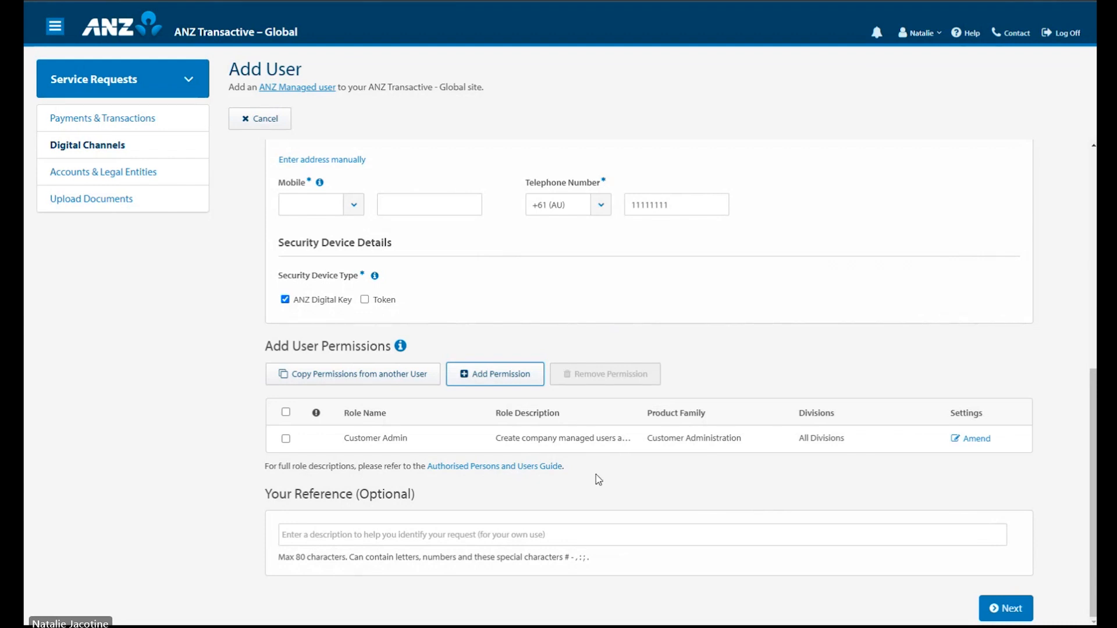
pyautogui.click(285, 439)
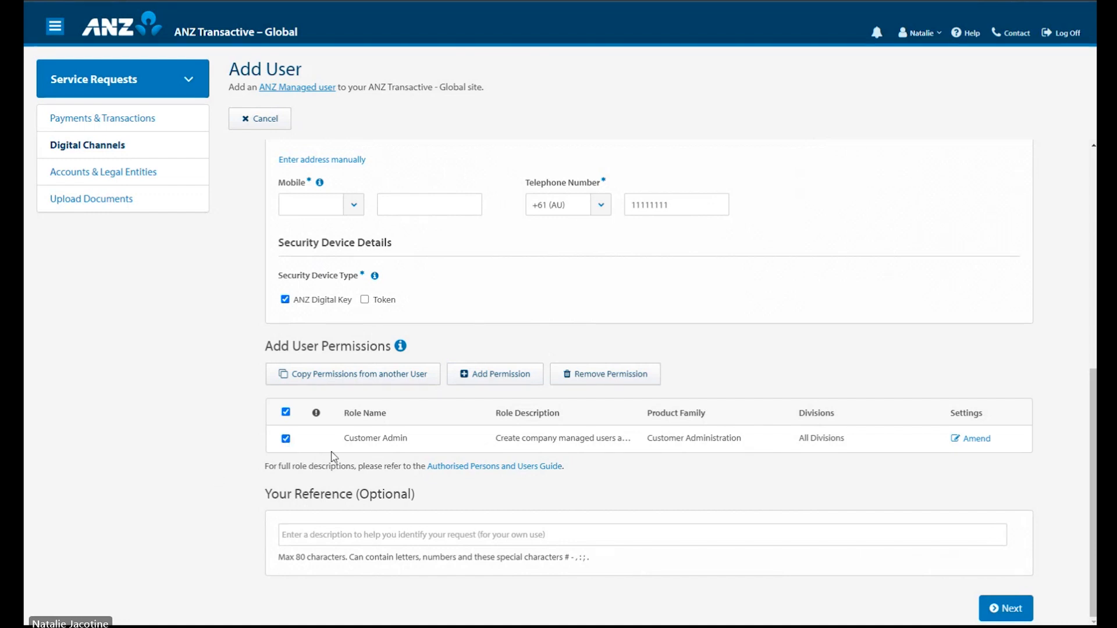
pyautogui.click(604, 378)
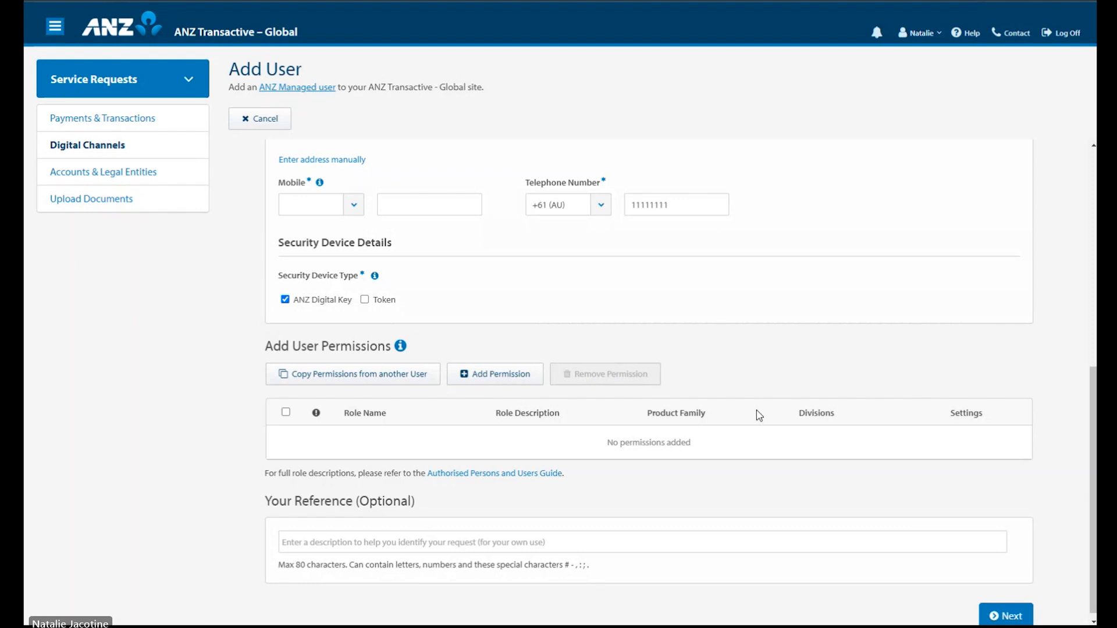
# Step: Search for an existing user by name and copy their Customer Admin permission to the new user
pyautogui.click(406, 384)
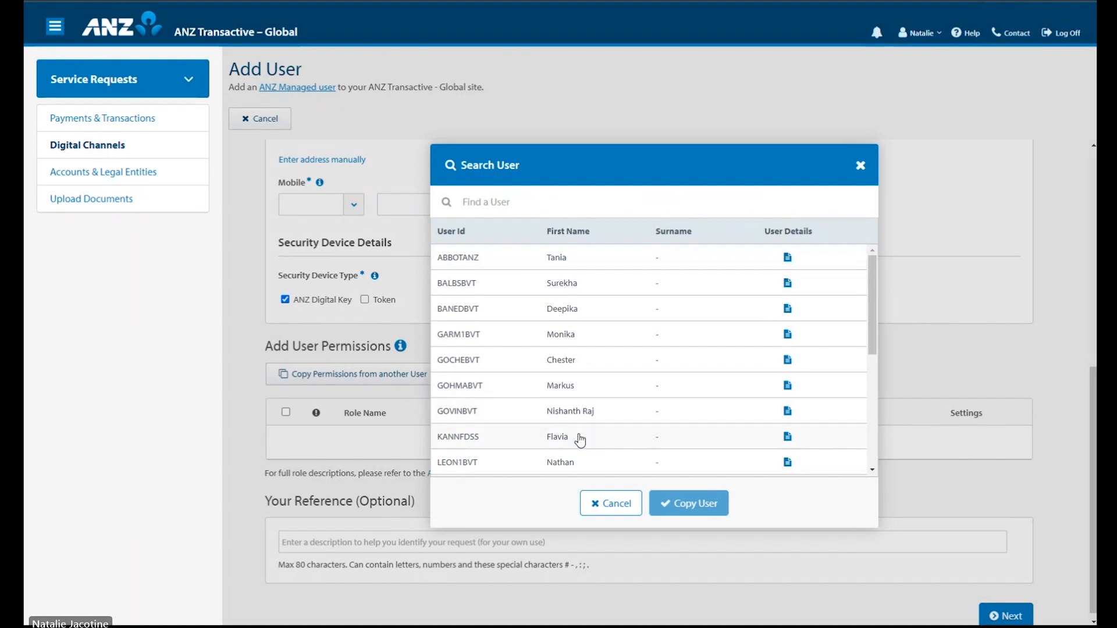
pyautogui.click(594, 196)
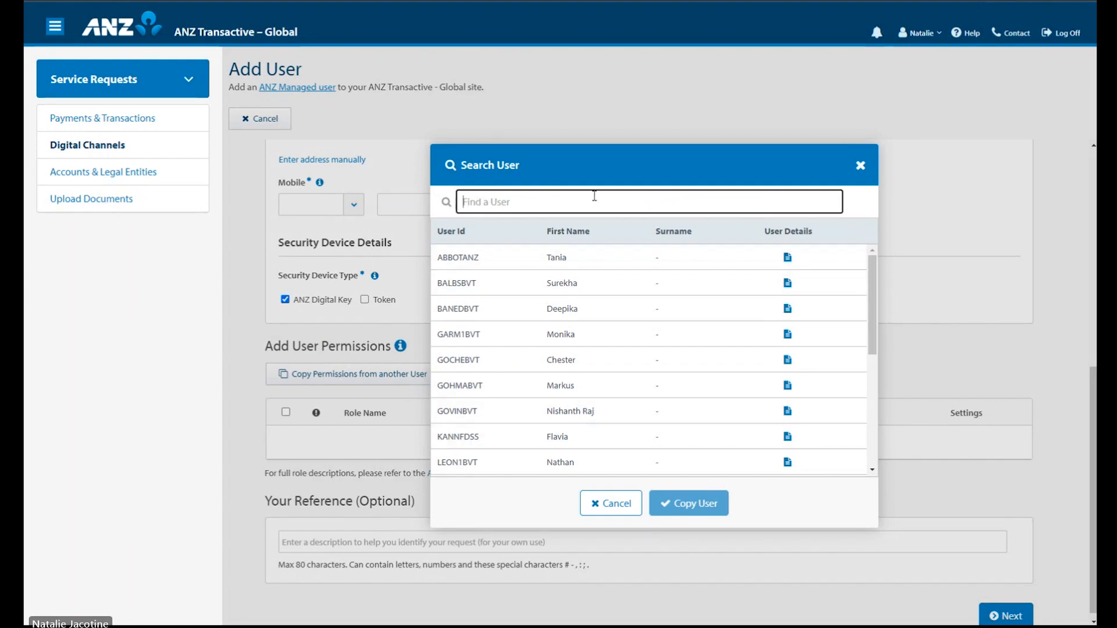
pyautogui.write('cat')
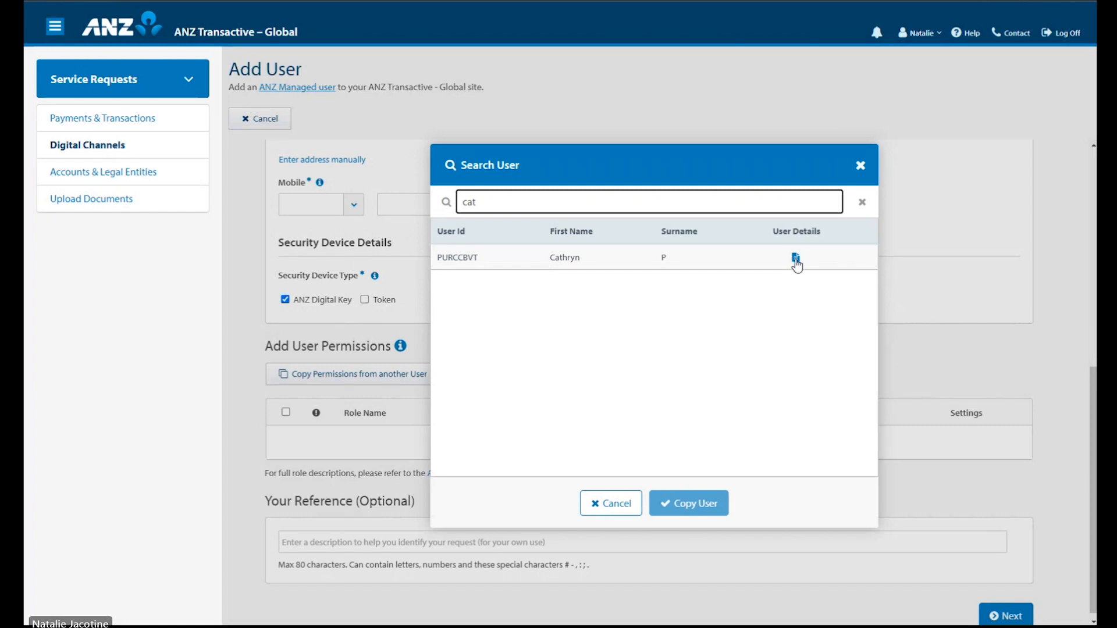
pyautogui.click(706, 263)
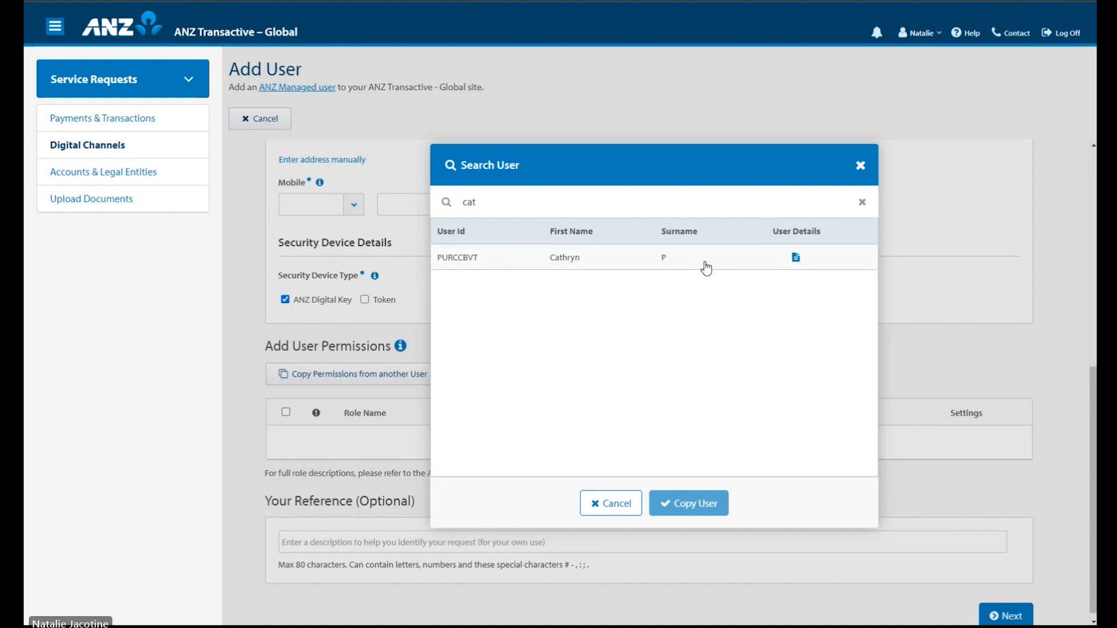
pyautogui.click(716, 511)
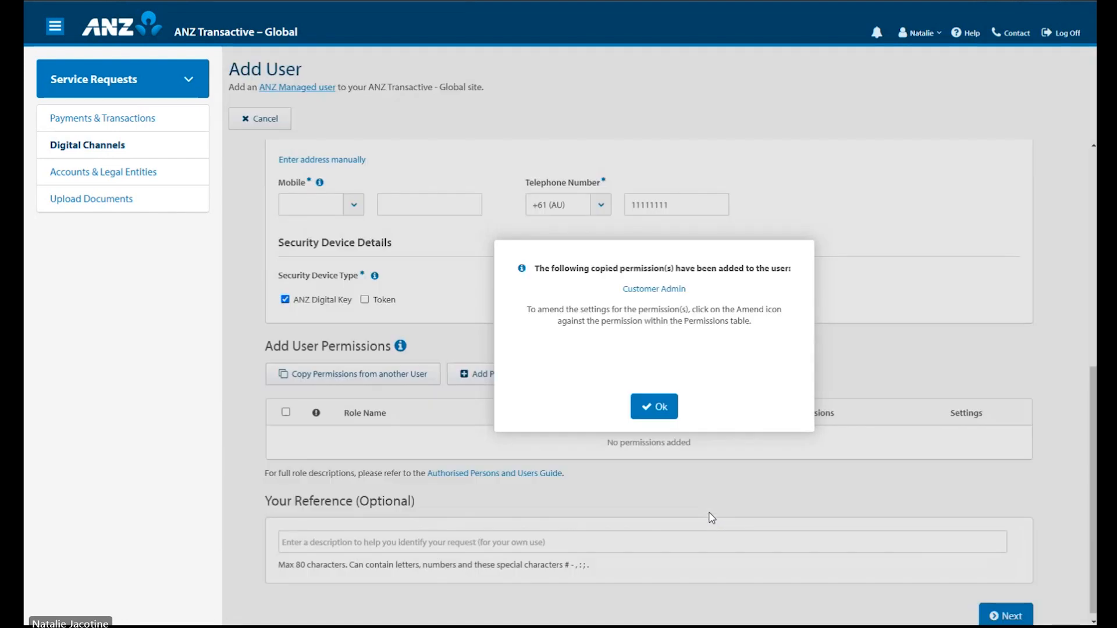
pyautogui.press('Return')
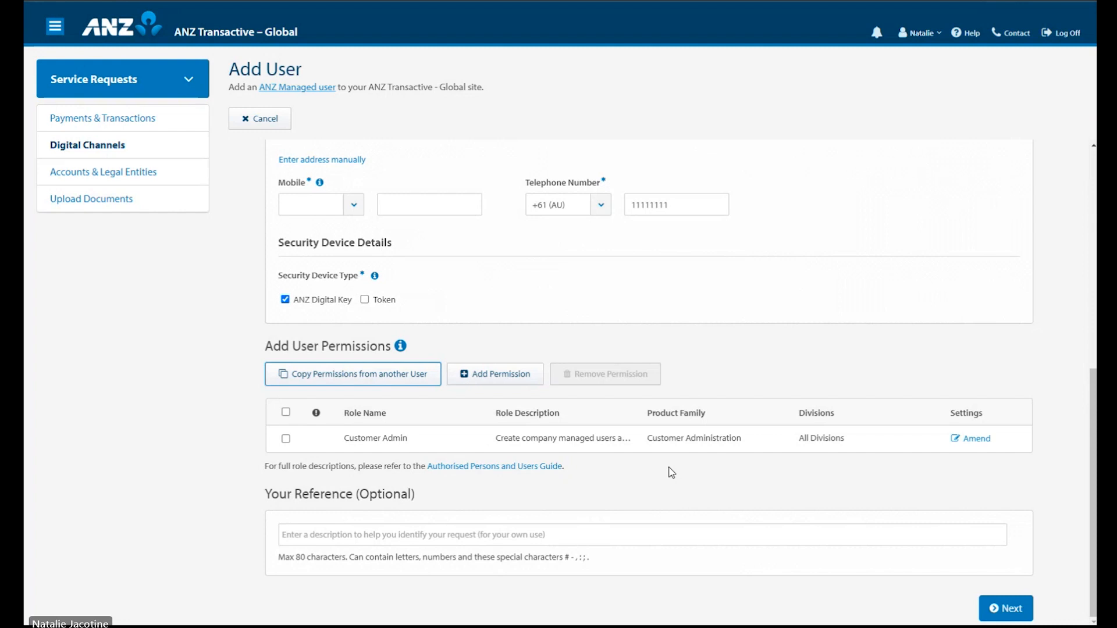
# Step: Enter a request reference naming the new user and try to proceed
pyautogui.click(669, 536)
pyautogui.write('Add Don')
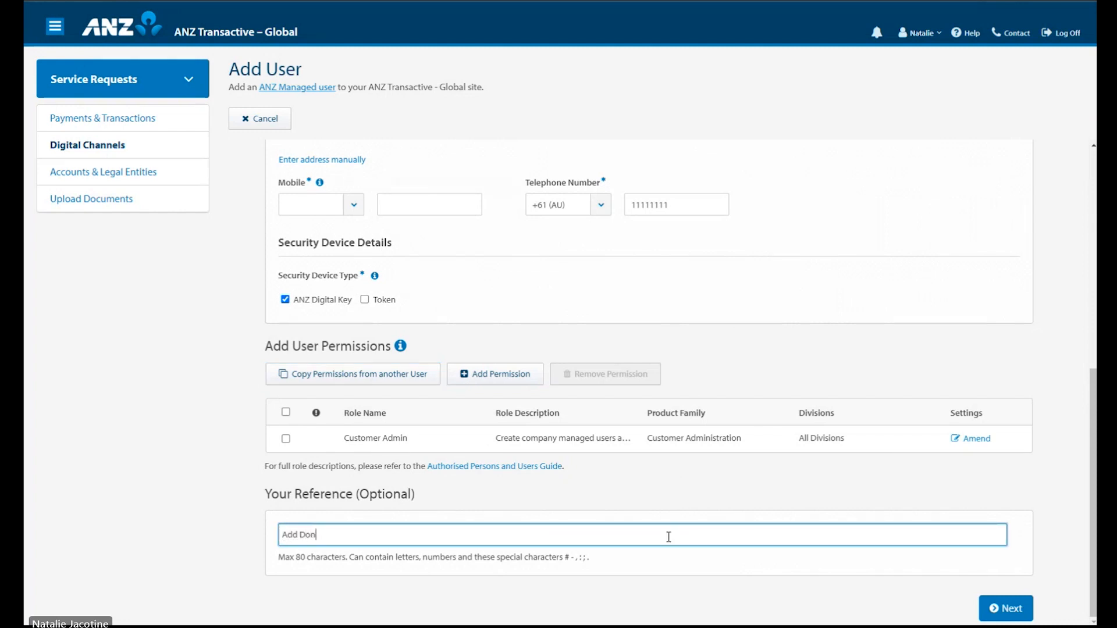
pyautogui.write('ald')
pyautogui.click(774, 589)
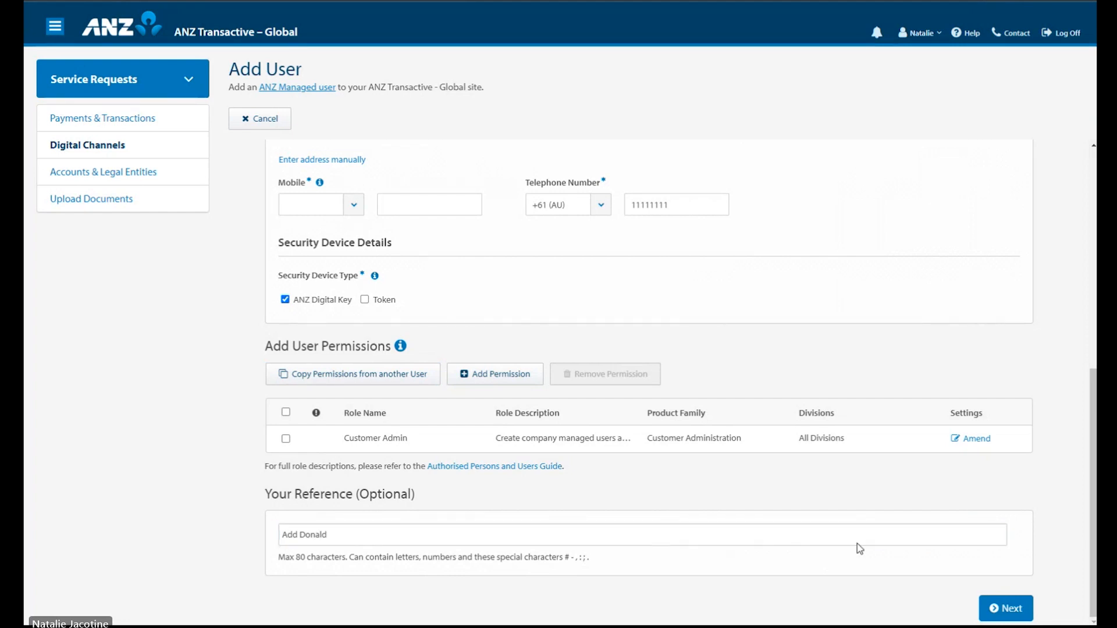
pyautogui.click(1008, 609)
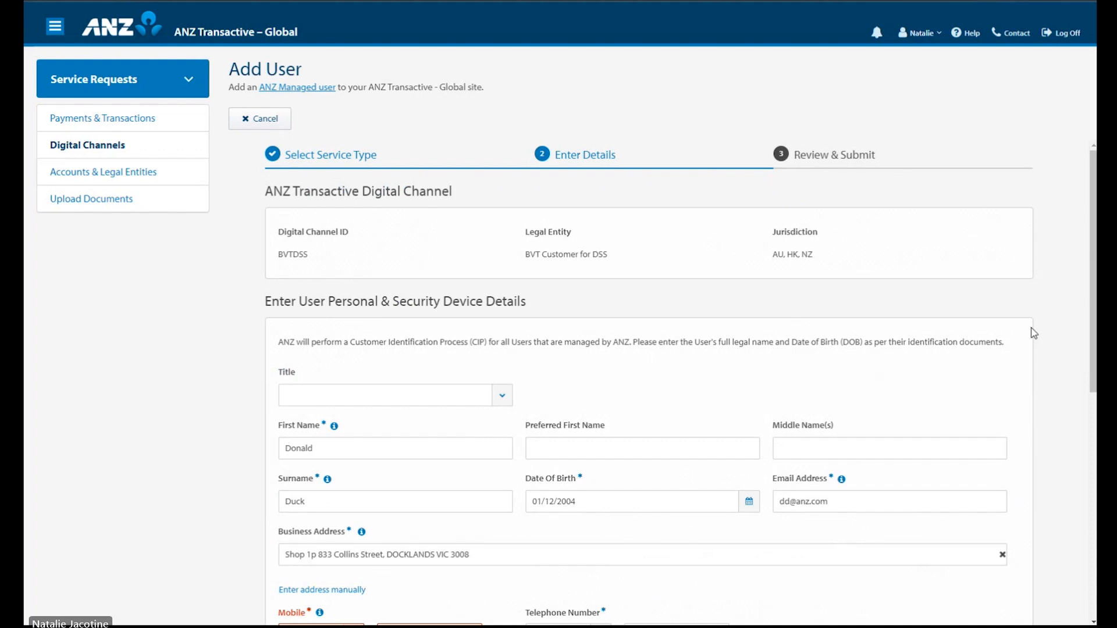
pyautogui.scroll(-1, 1033, 332)
pyautogui.scroll(-1, 1033, 333)
pyautogui.scroll(-4, 1033, 333)
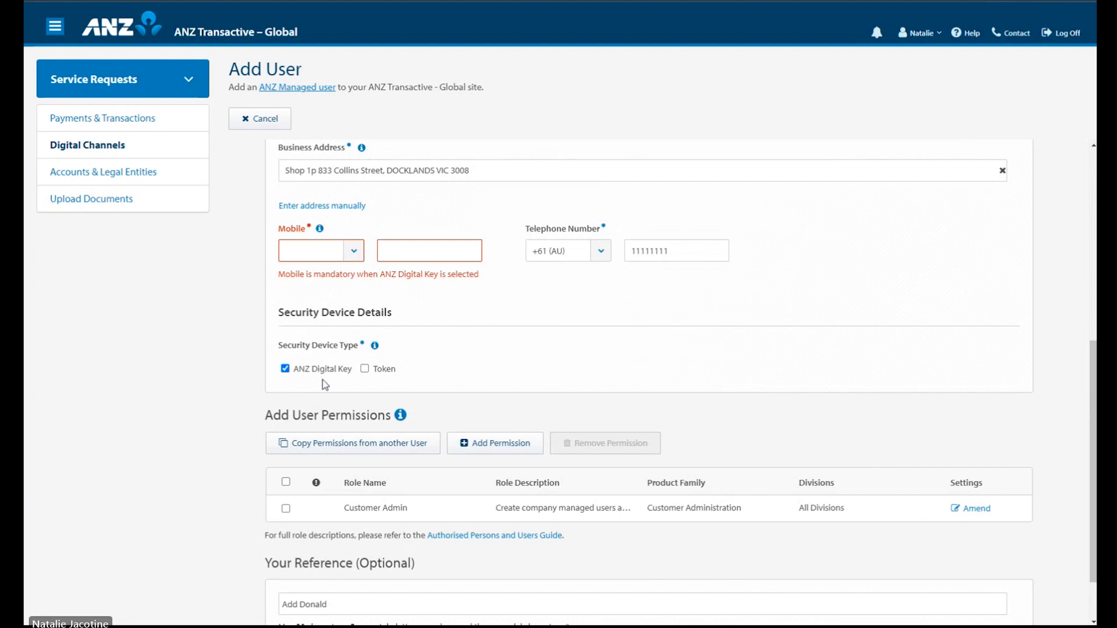
# Step: Enter the user's mobile number with the +61 (AU) code and continue to review
pyautogui.click(356, 250)
pyautogui.click(328, 281)
pyautogui.click(413, 256)
pyautogui.write('412345678')
pyautogui.scroll(-2, 1056, 276)
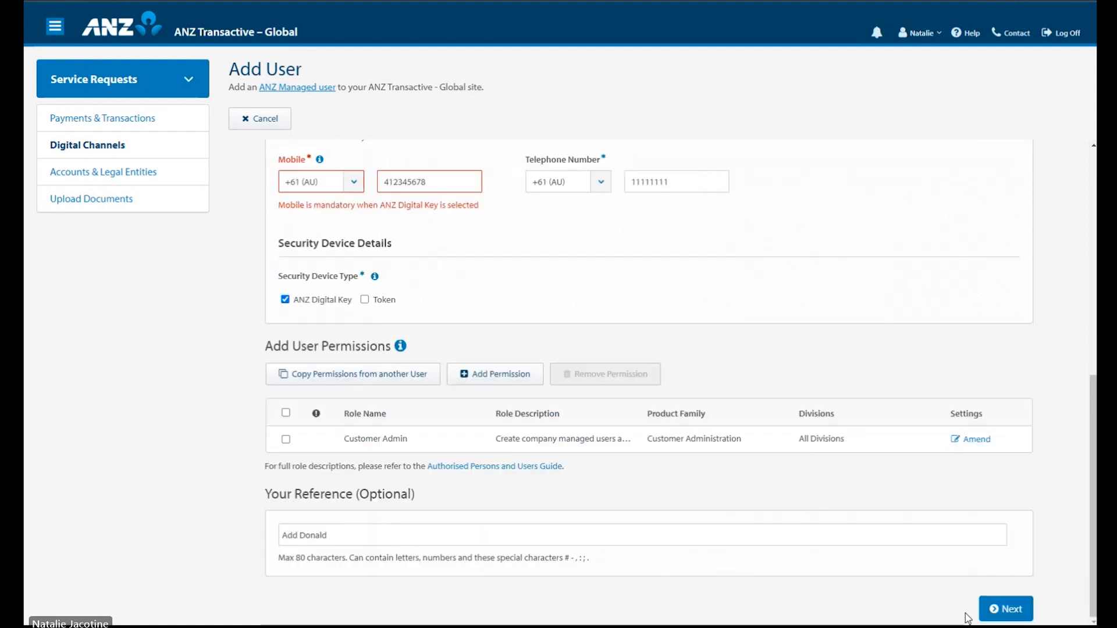
pyautogui.click(1006, 608)
pyautogui.scroll(5, 1008, 286)
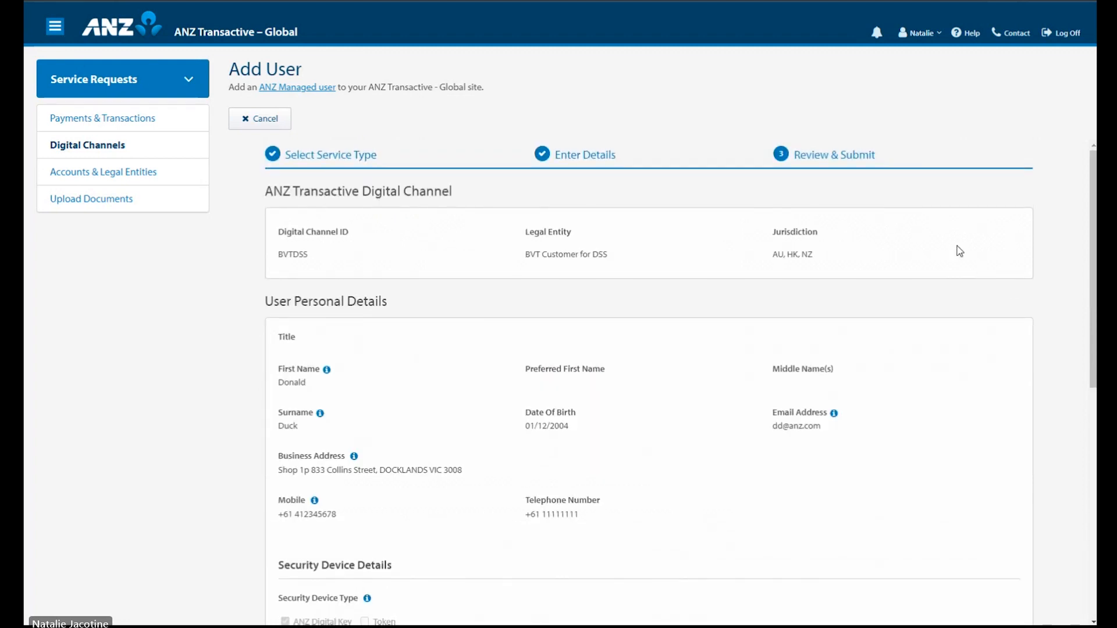
# Step: Accept the Important Information terms, submit the request, and dismiss the Submitted confirmation
pyautogui.scroll(-4, 958, 250)
pyautogui.scroll(-4, 960, 252)
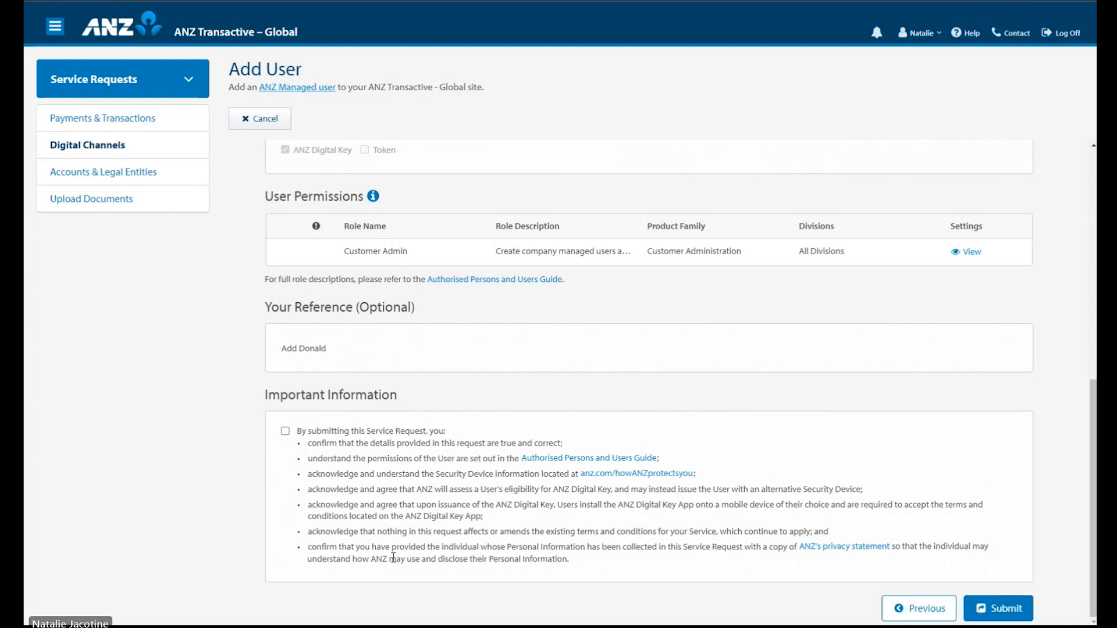
pyautogui.click(285, 432)
pyautogui.click(1003, 612)
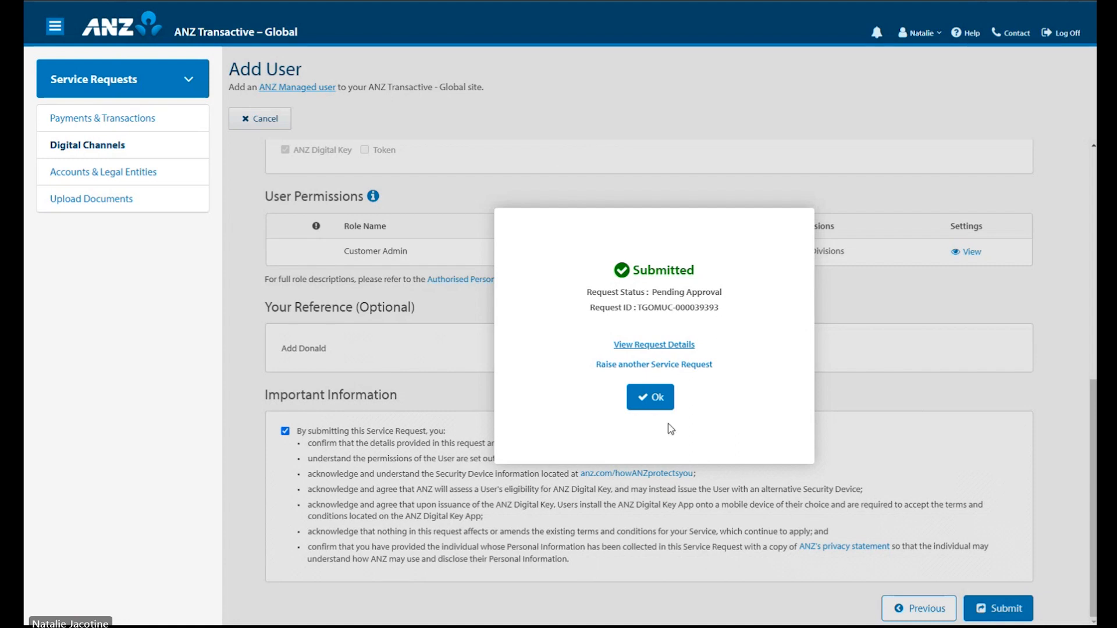
pyautogui.click(657, 398)
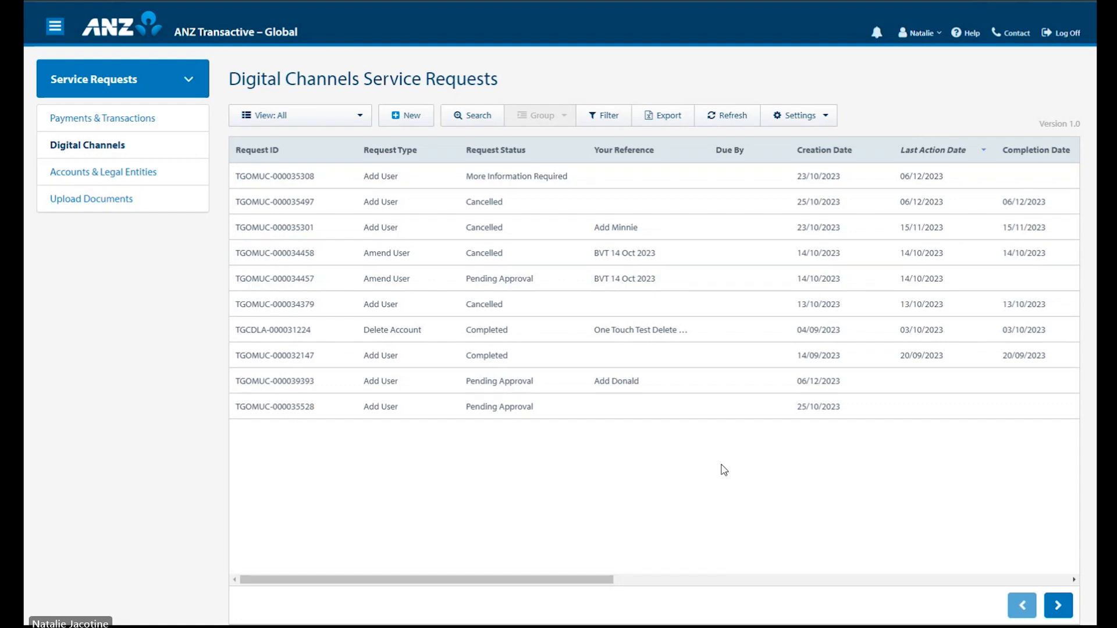
# Step: Open the new pending Add User request and review then close its audit history
pyautogui.click(540, 388)
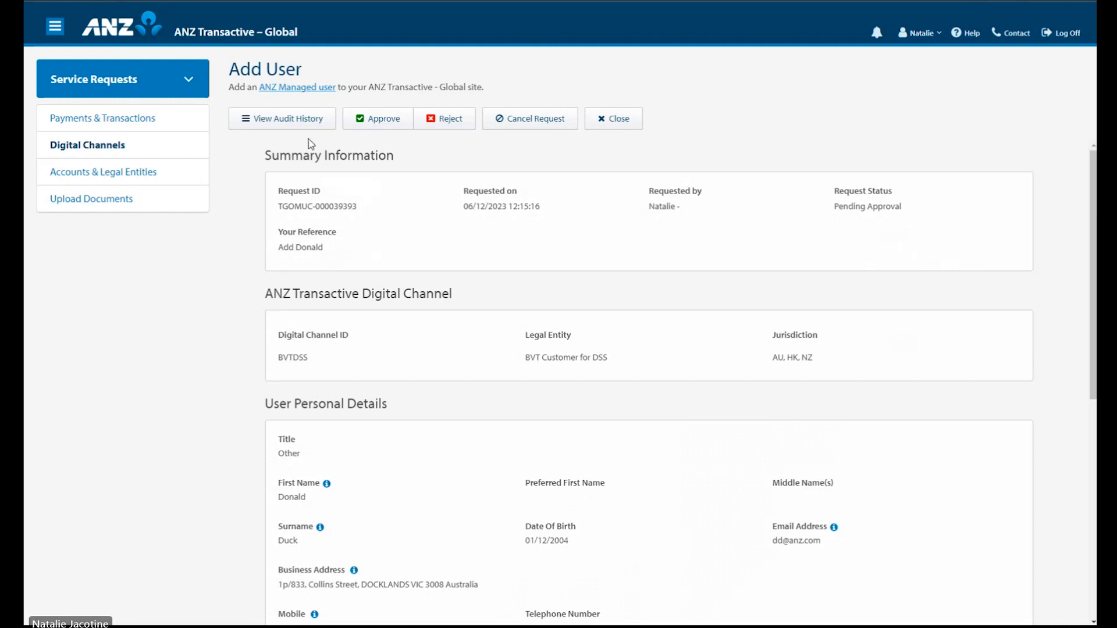
pyautogui.click(313, 123)
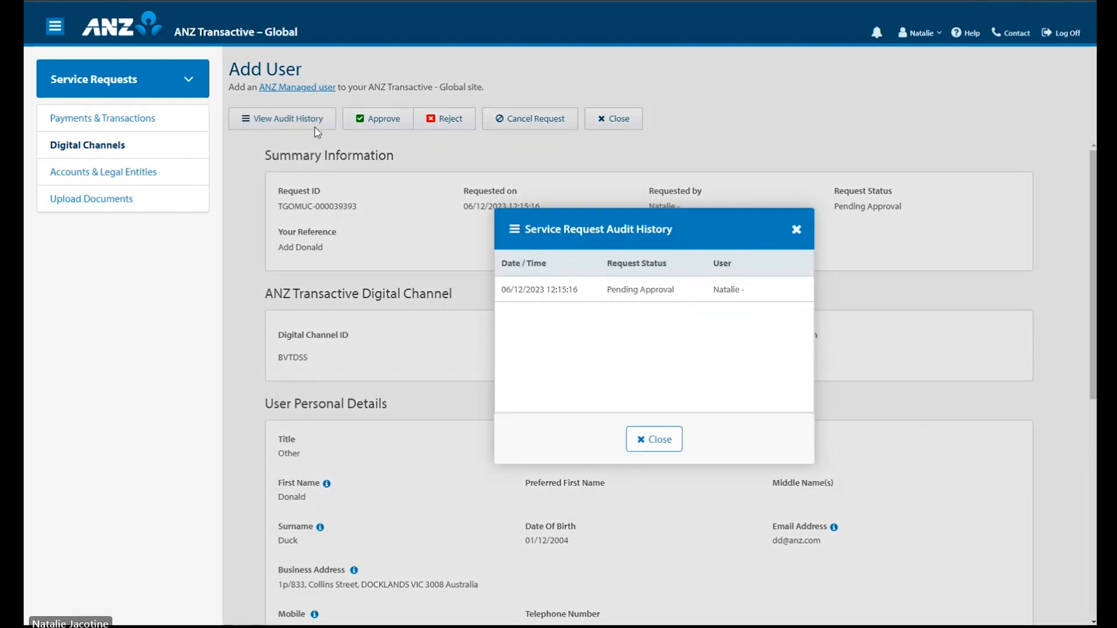
pyautogui.click(797, 229)
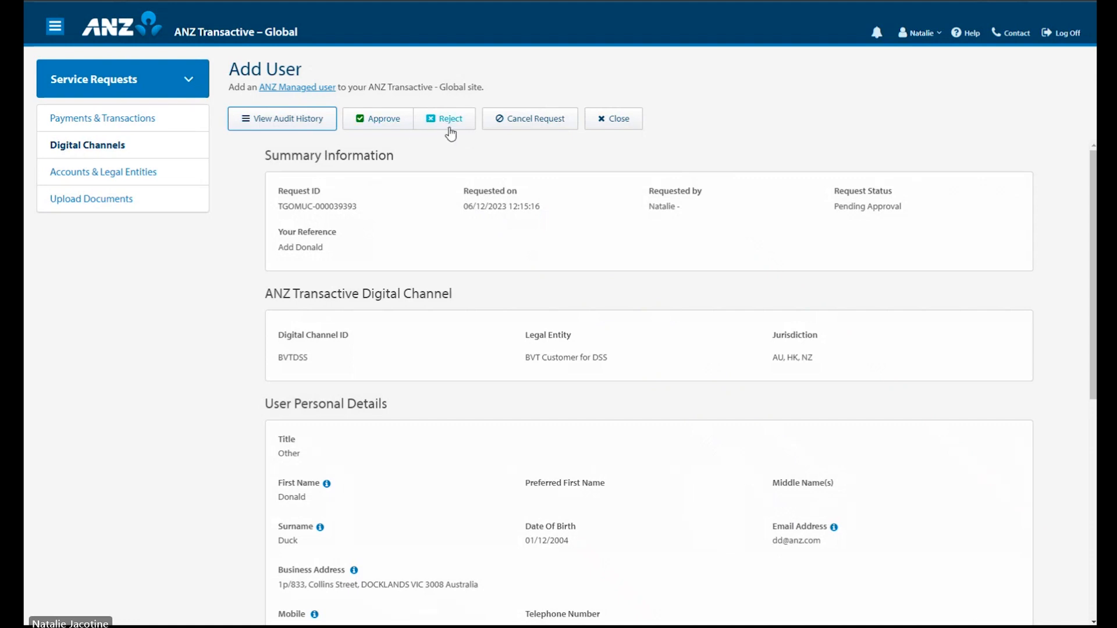
pyautogui.click(529, 154)
# Step: Approve the Add User request with consent, check its audit history, and close it
pyautogui.click(402, 128)
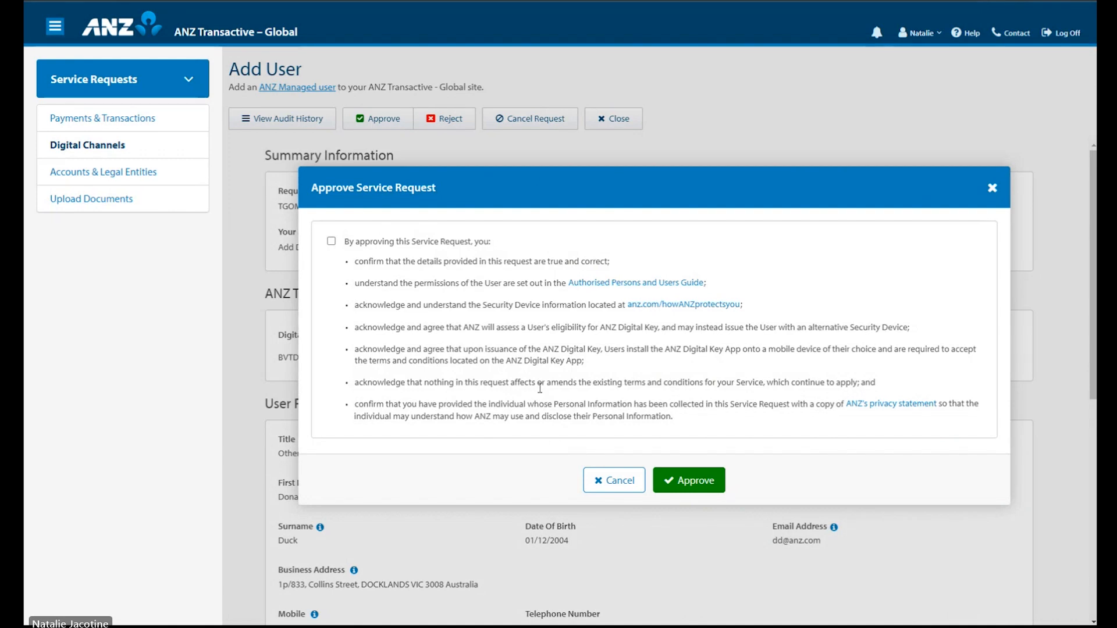
pyautogui.click(332, 242)
pyautogui.click(709, 494)
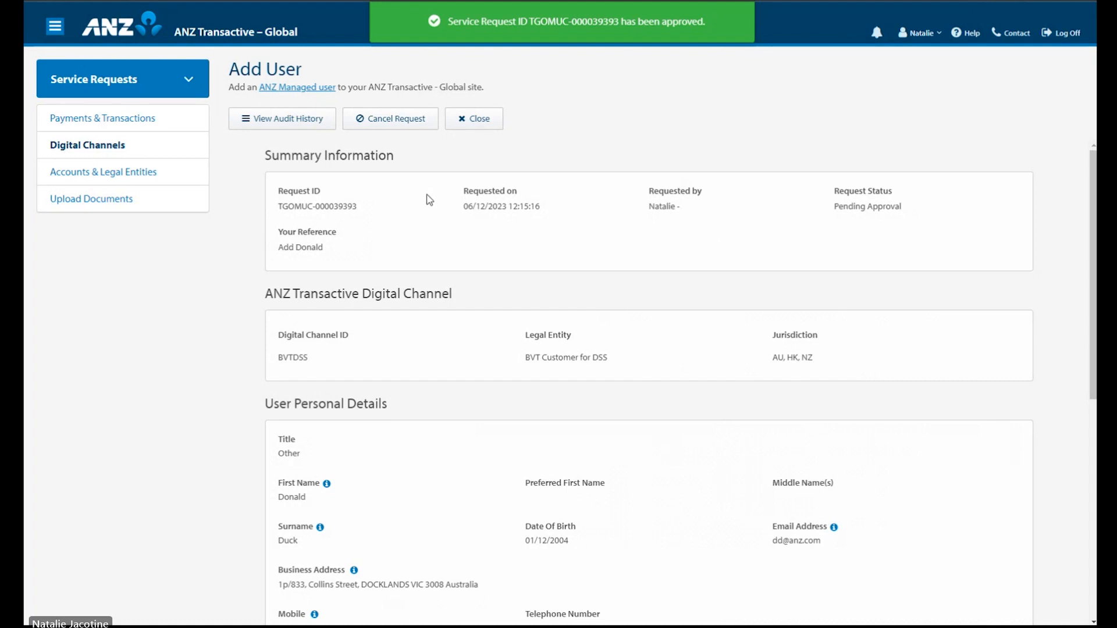
pyautogui.click(308, 127)
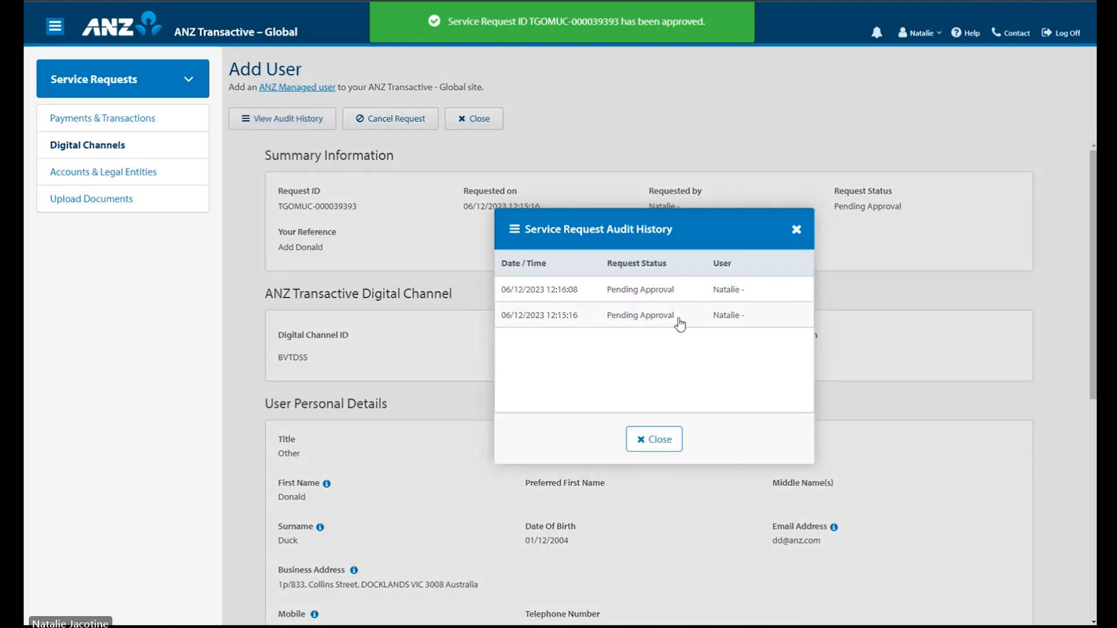
pyautogui.click(668, 445)
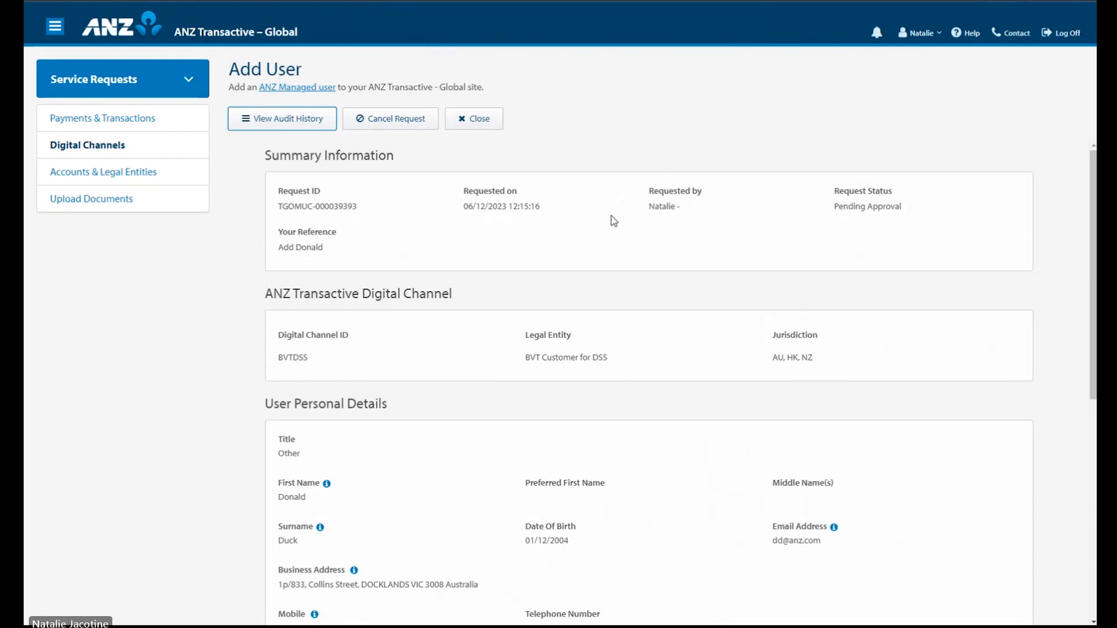
pyautogui.click(498, 123)
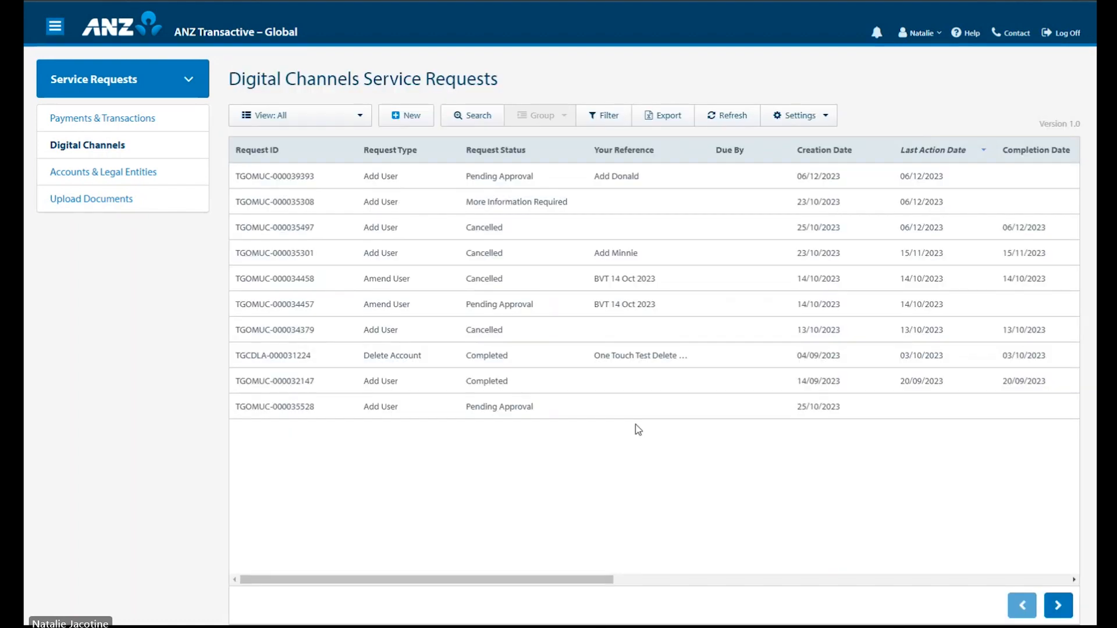
# Step: Open the More Information Required request and scroll to ANZ's comment about certified identification documents
pyautogui.click(511, 210)
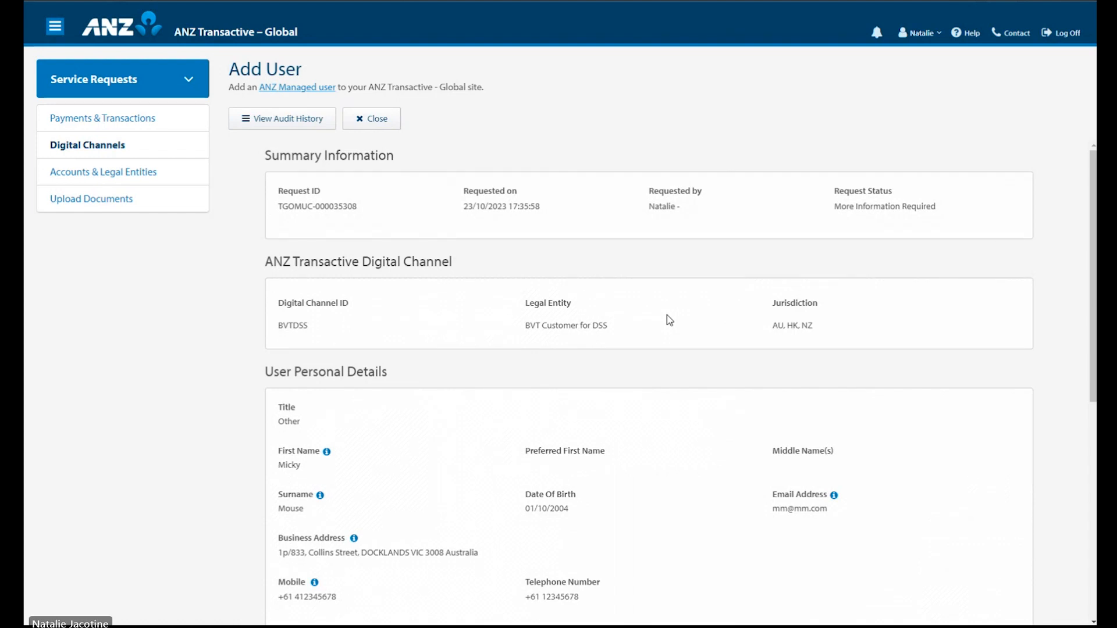
pyautogui.scroll(-6, 667, 315)
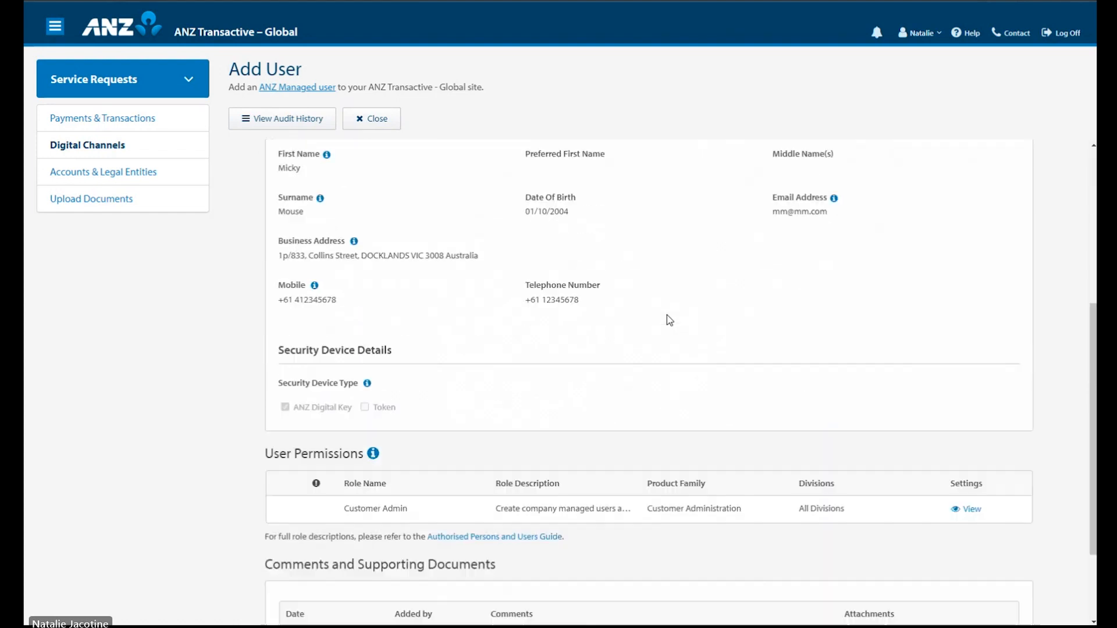
pyautogui.scroll(-1, 668, 319)
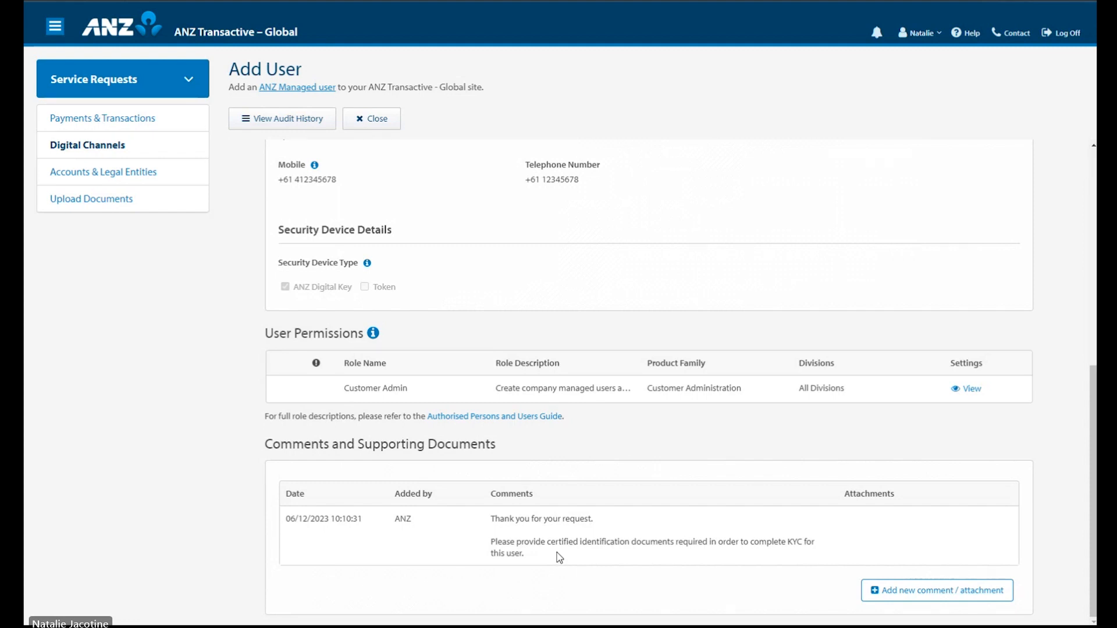
# Step: Submit a 'Docs attached' comment with Certified Identification Documents.docx set to Restricted View
pyautogui.click(945, 591)
pyautogui.click(481, 446)
pyautogui.write('Docs a')
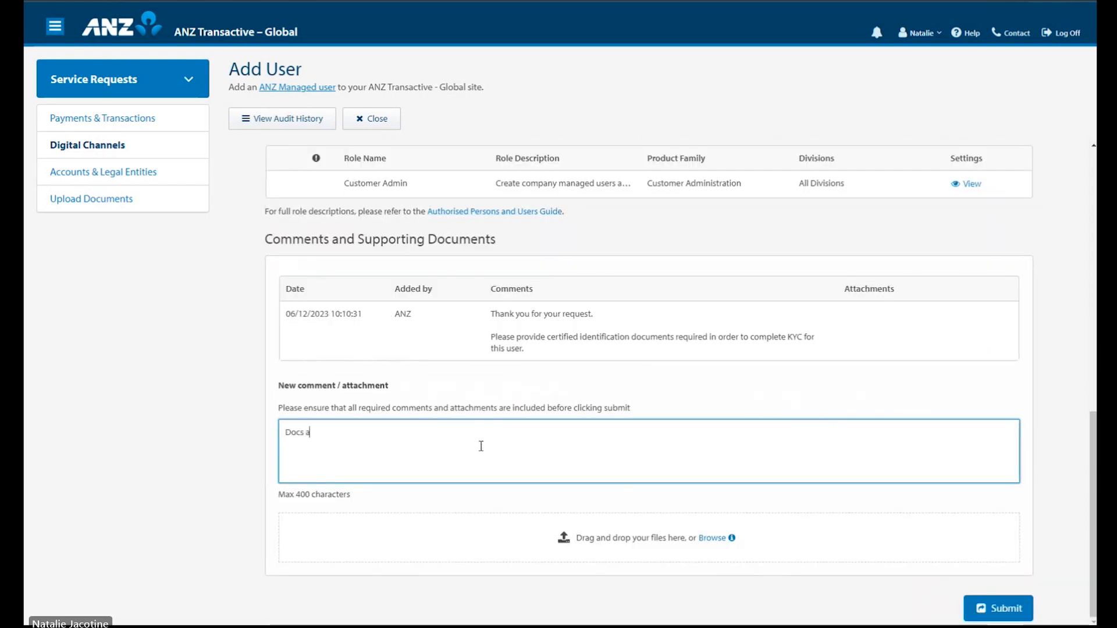
pyautogui.write('ttached')
pyautogui.press('Tab')
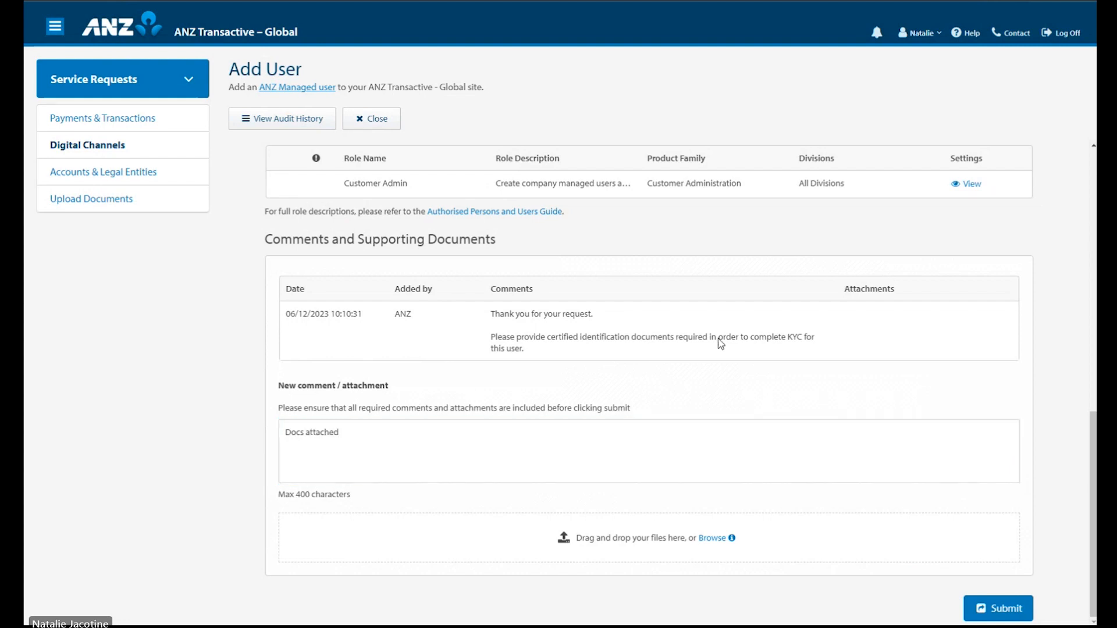
pyautogui.moveTo(1093, 202); pyautogui.dragTo(477, 545)
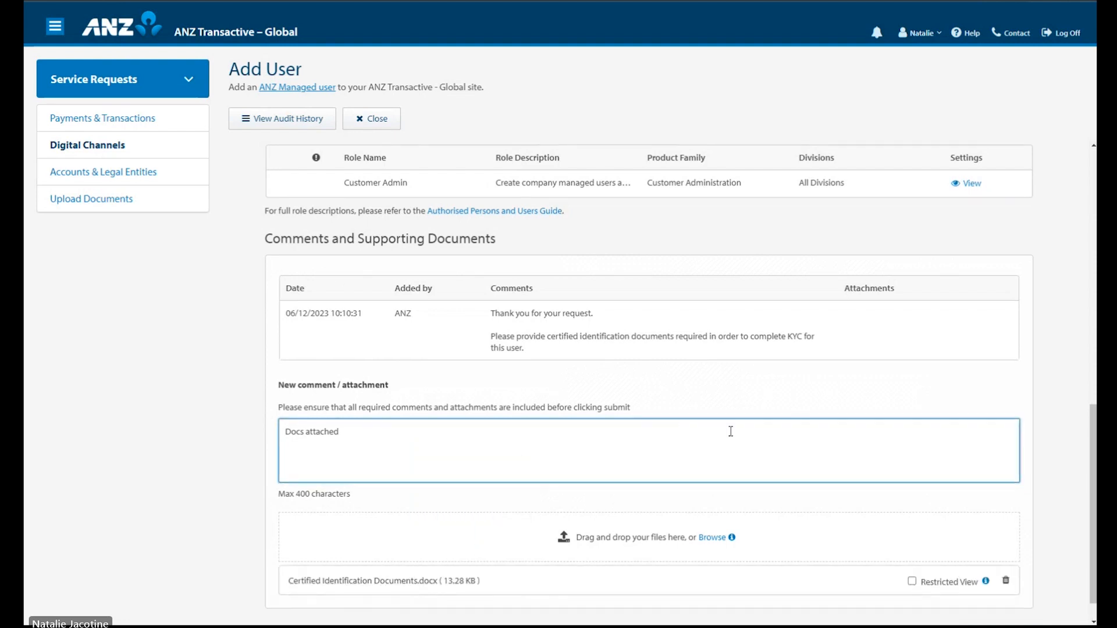
pyautogui.scroll(-1, 731, 432)
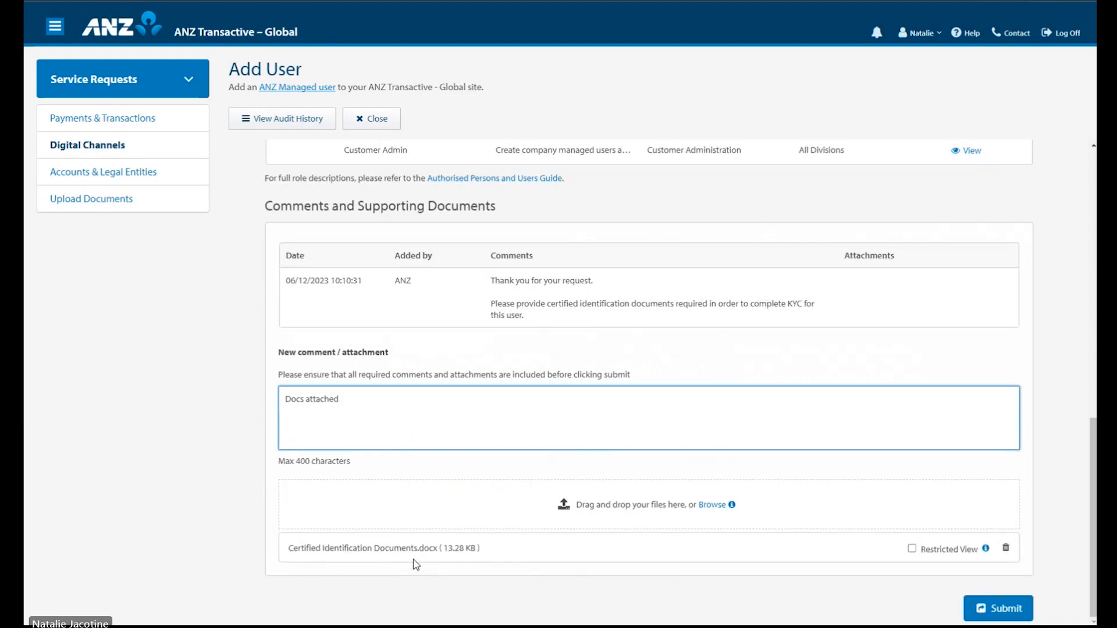
pyautogui.click(912, 549)
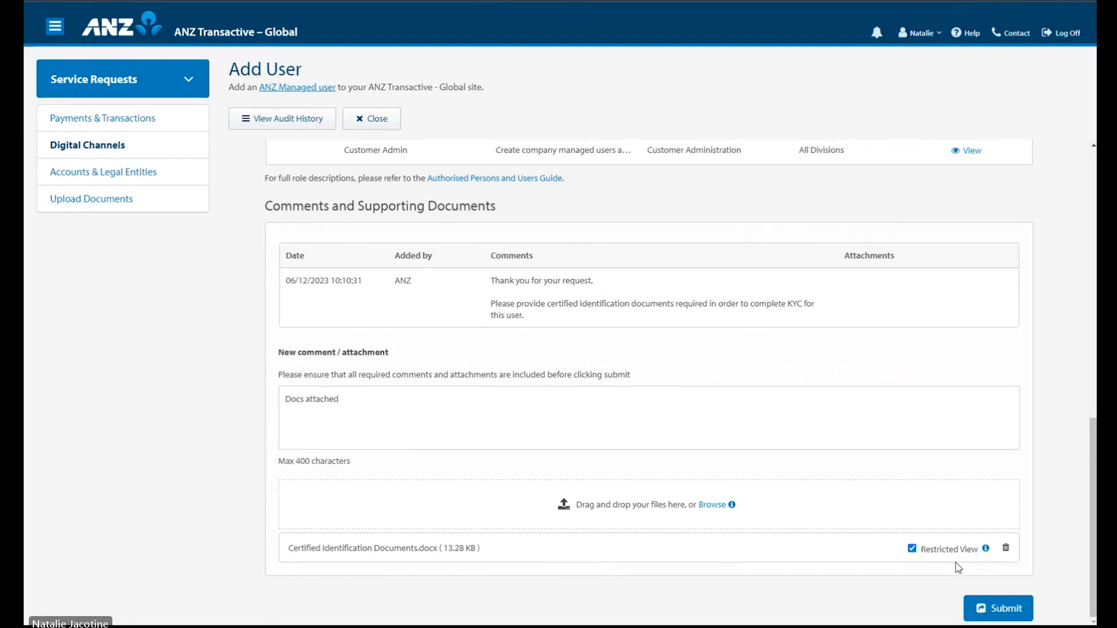
pyautogui.click(370, 405)
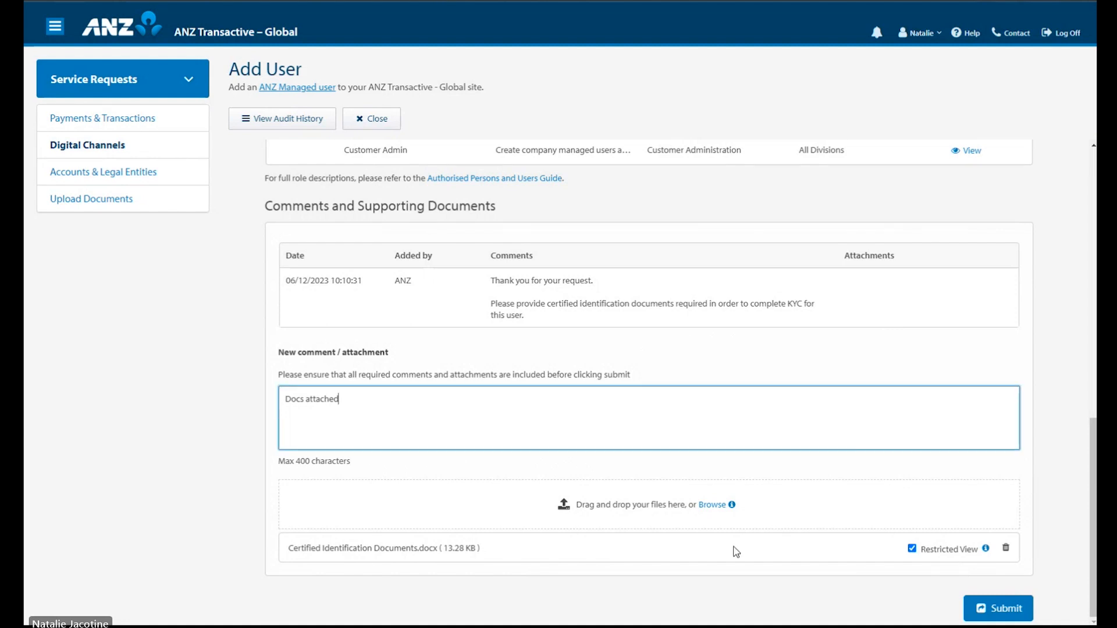
pyautogui.click(1000, 610)
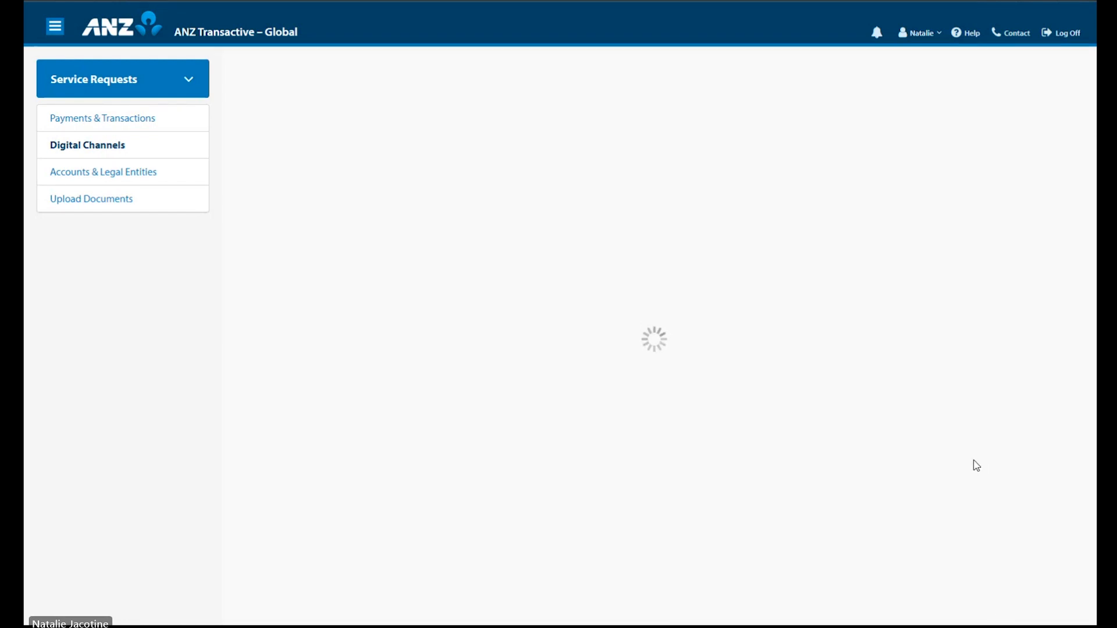
# Step: Check the updated audit history, then return to the Digital Channels requests list
pyautogui.click(299, 125)
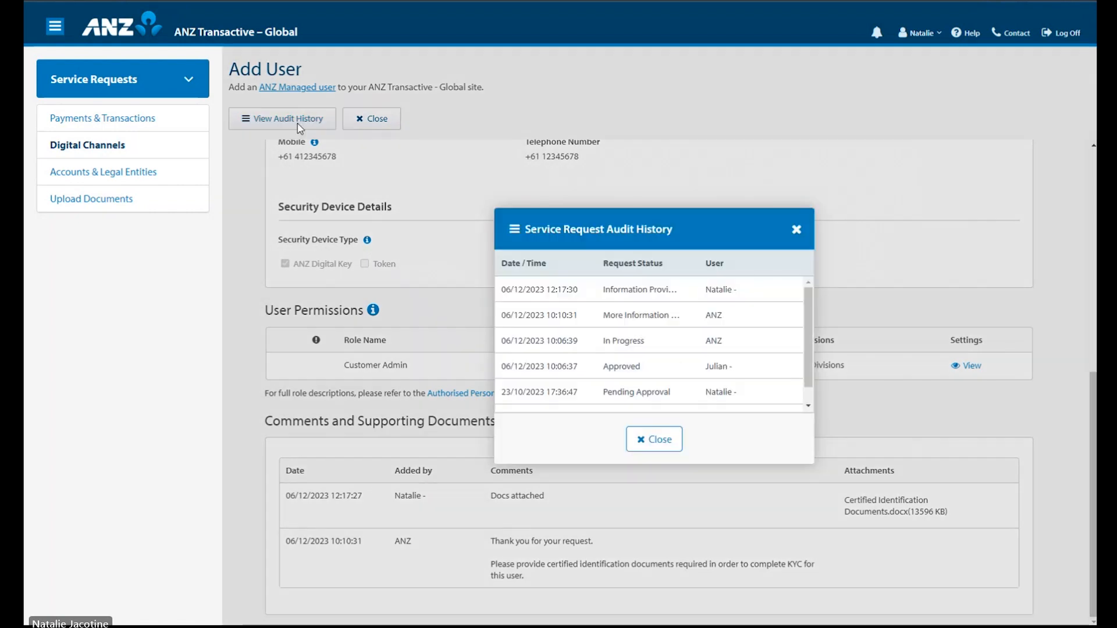
pyautogui.click(654, 439)
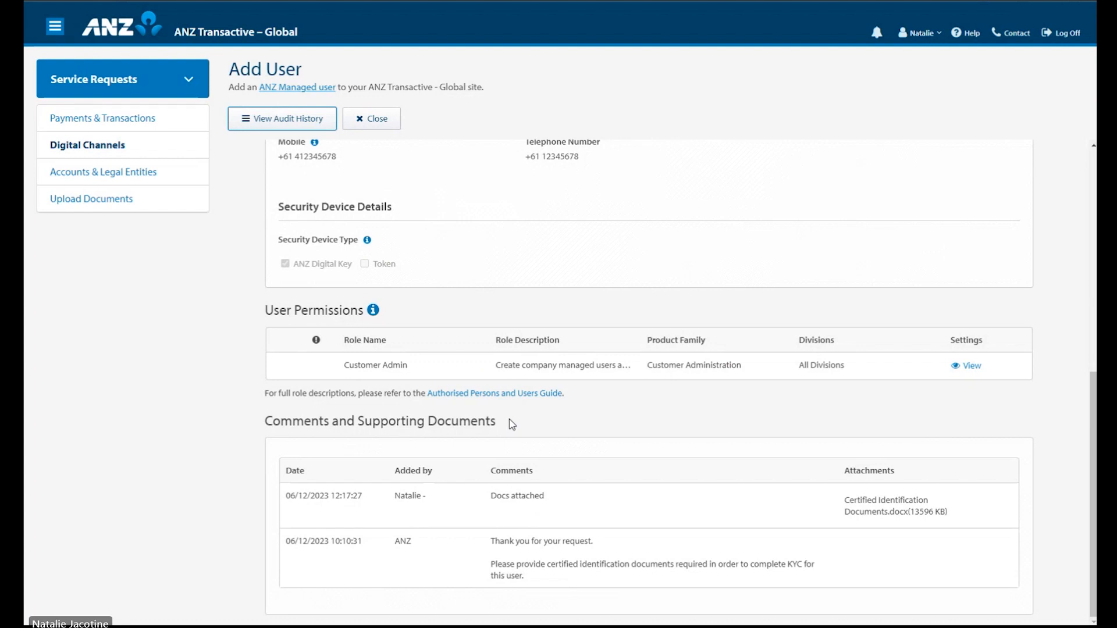
pyautogui.click(382, 124)
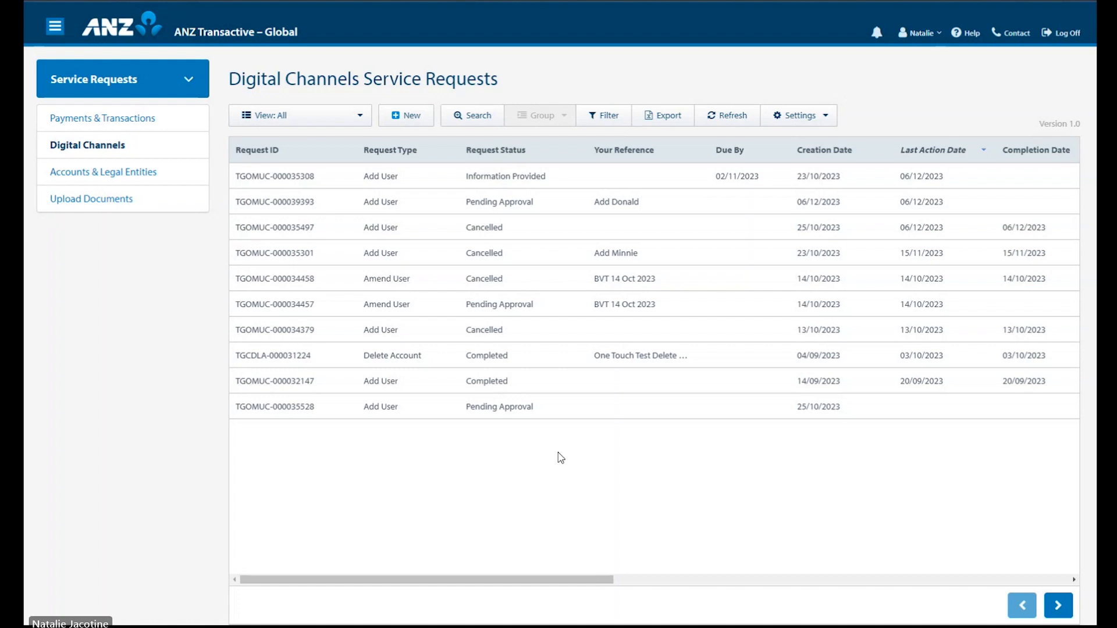
# Step: Switch to Accounts & Legal Entities requests and start a new Amend Statement Preferences request
pyautogui.click(148, 175)
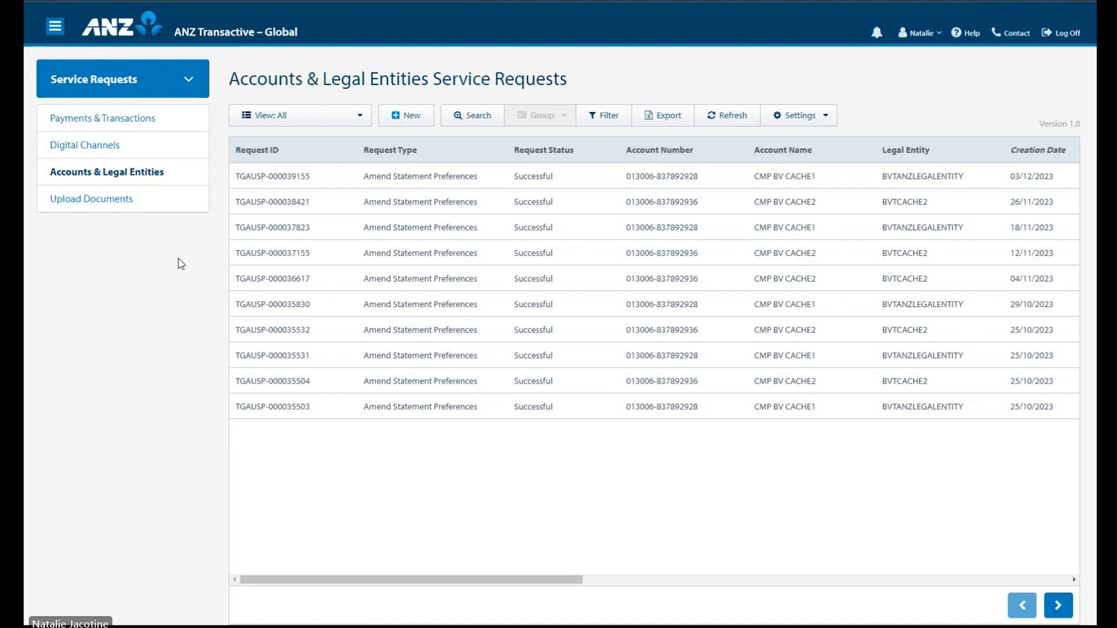
pyautogui.click(401, 116)
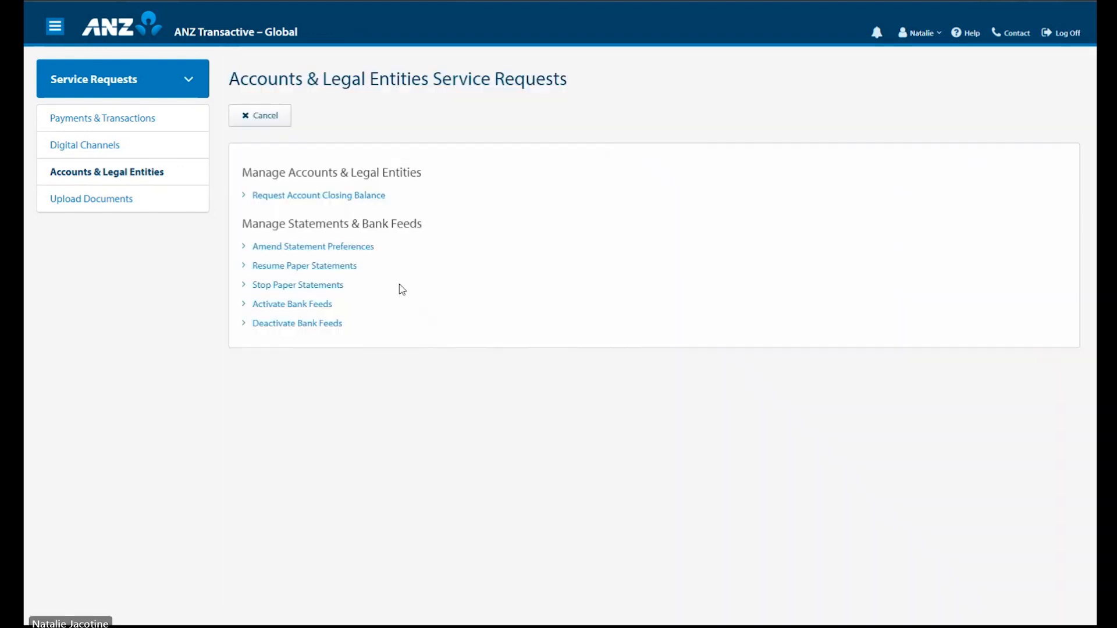
pyautogui.click(364, 249)
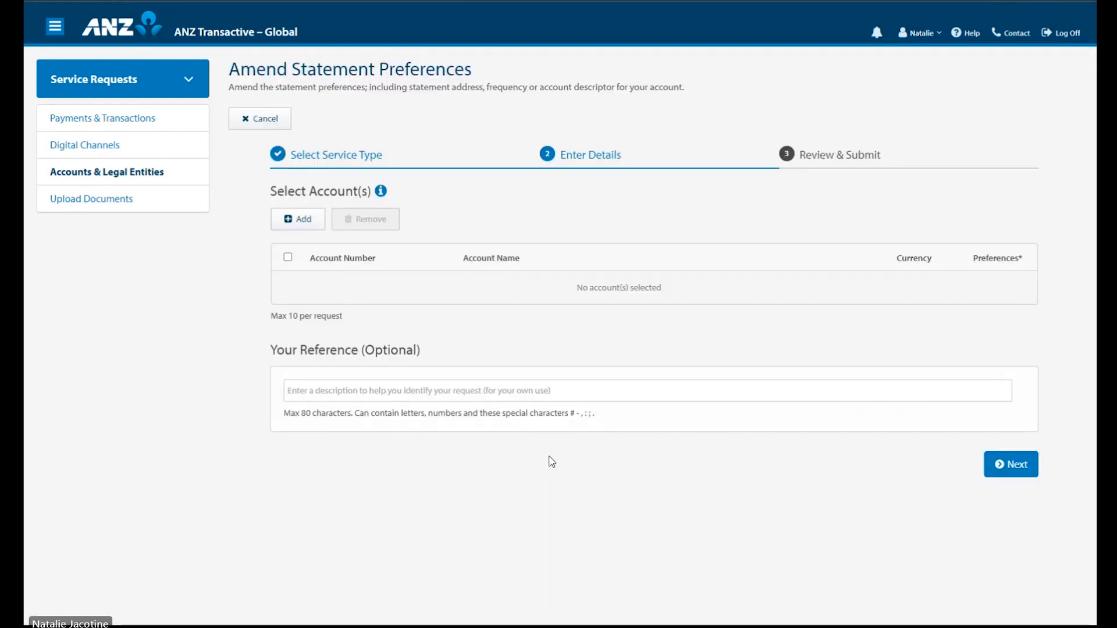
# Step: Add both CMP BV CACHE accounts to the request
pyautogui.click(312, 226)
pyautogui.click(354, 231)
pyautogui.click(354, 257)
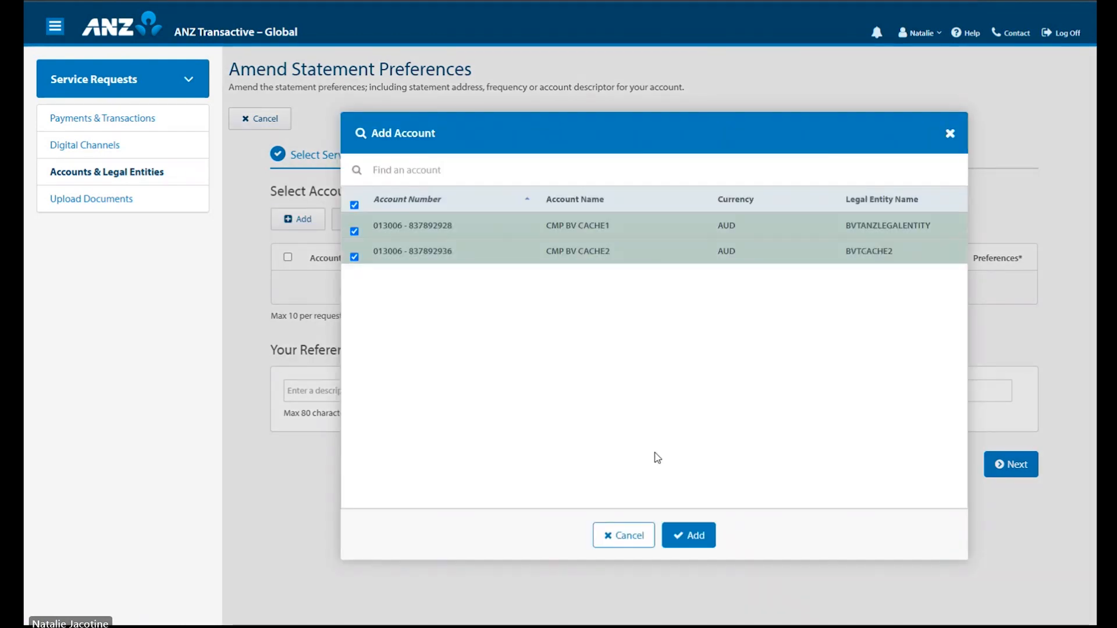
pyautogui.click(694, 536)
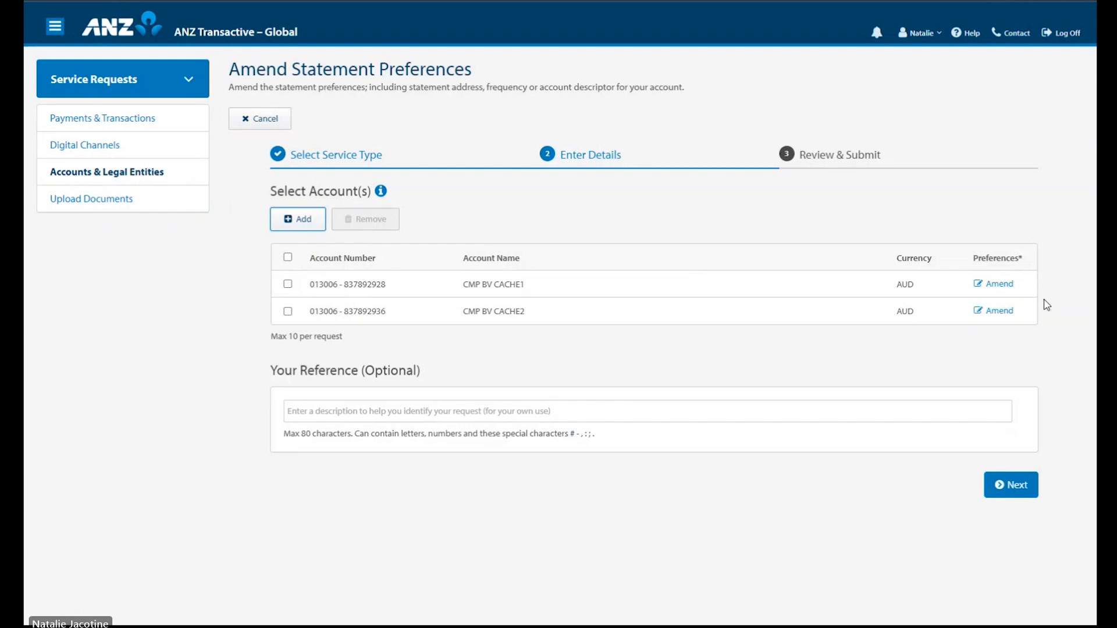
# Step: Replace the first account's Attention To Line 2 'BVT' text with the contact's name
pyautogui.click(1000, 286)
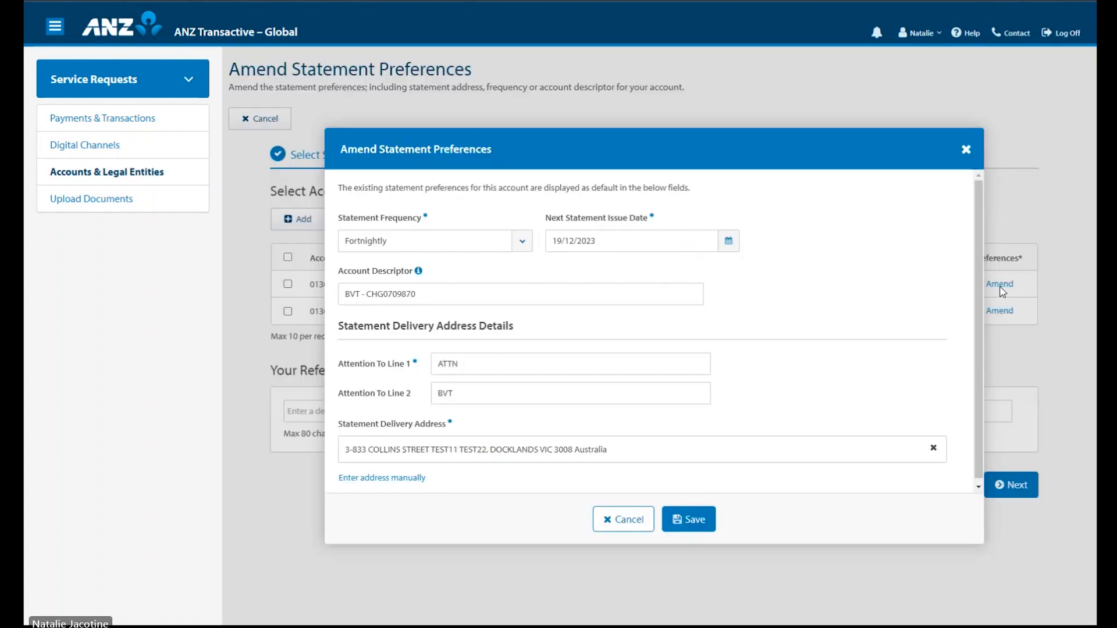
pyautogui.click(495, 398)
pyautogui.moveTo(454, 394); pyautogui.dragTo(433, 404)
pyautogui.write('Donald Duck')
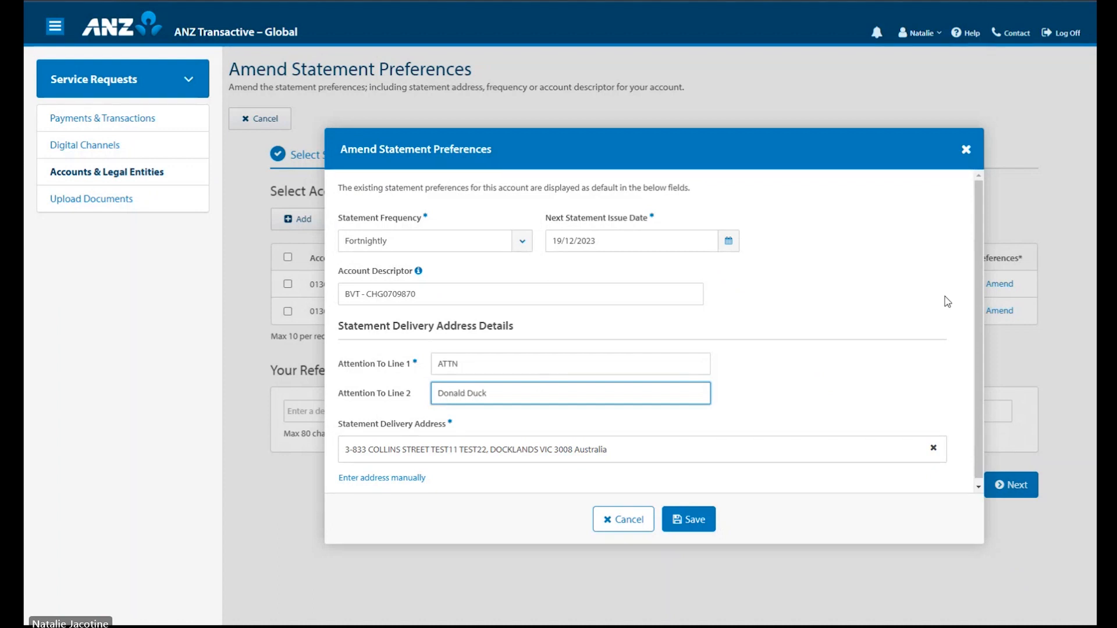
pyautogui.scroll(-1, 607, 297)
pyautogui.click(526, 360)
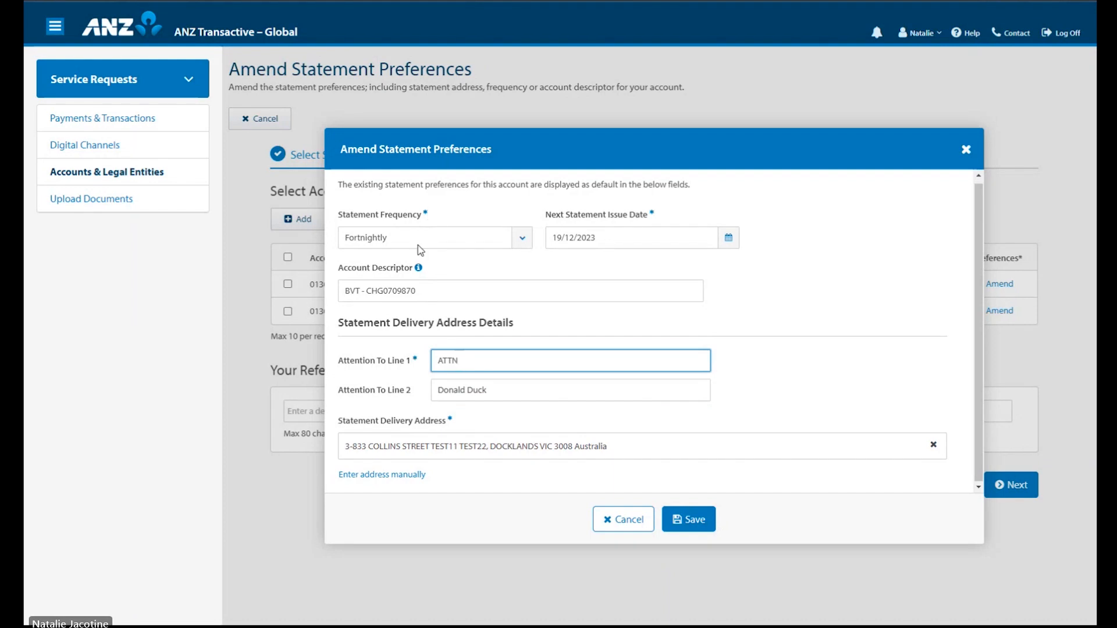
pyautogui.click(417, 392)
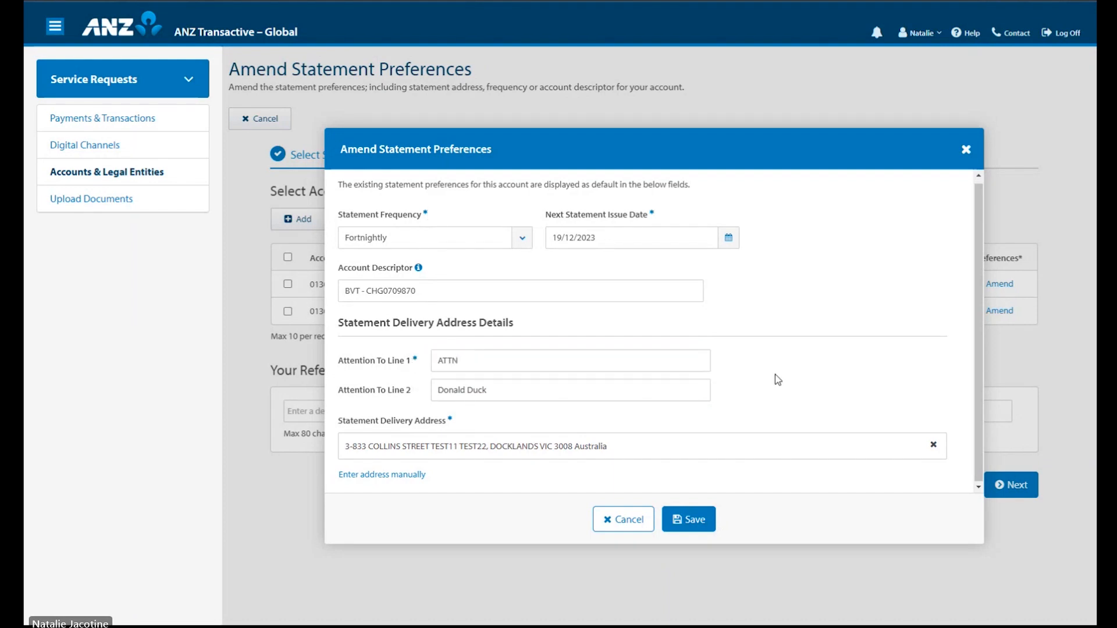
# Step: Save the first account, set the second account's Attention To Line 2 to the contact's name, save, and continue
pyautogui.click(701, 531)
pyautogui.click(1001, 310)
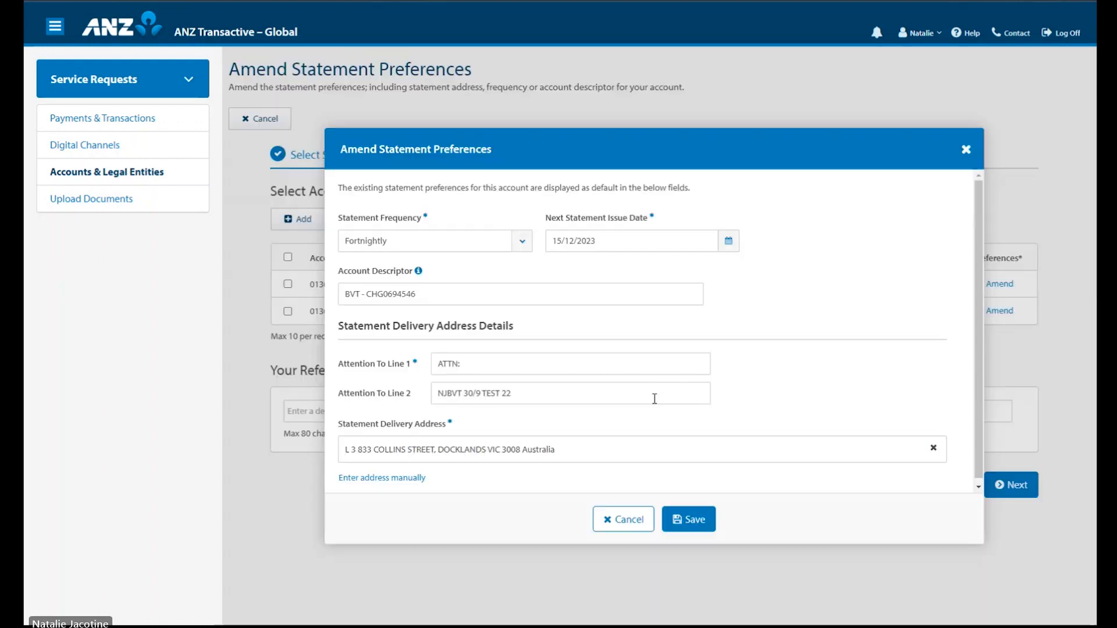
pyautogui.moveTo(540, 391); pyautogui.dragTo(450, 391)
pyautogui.moveTo(599, 395); pyautogui.dragTo(501, 390)
pyautogui.tripleClick(501, 390)
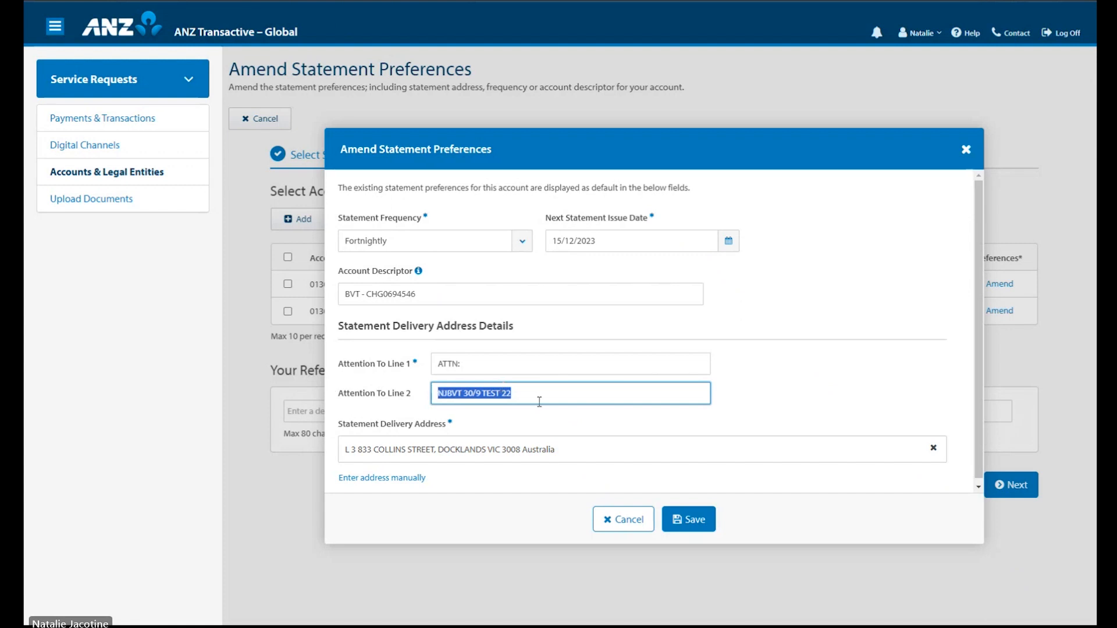
pyautogui.write('Donald Duck')
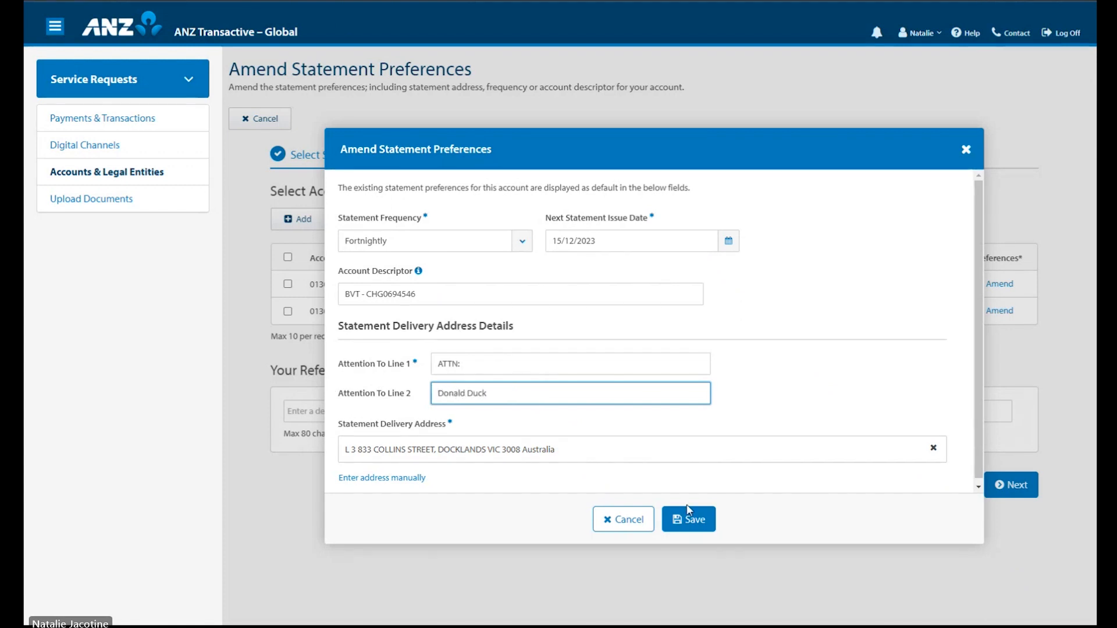
pyautogui.click(688, 511)
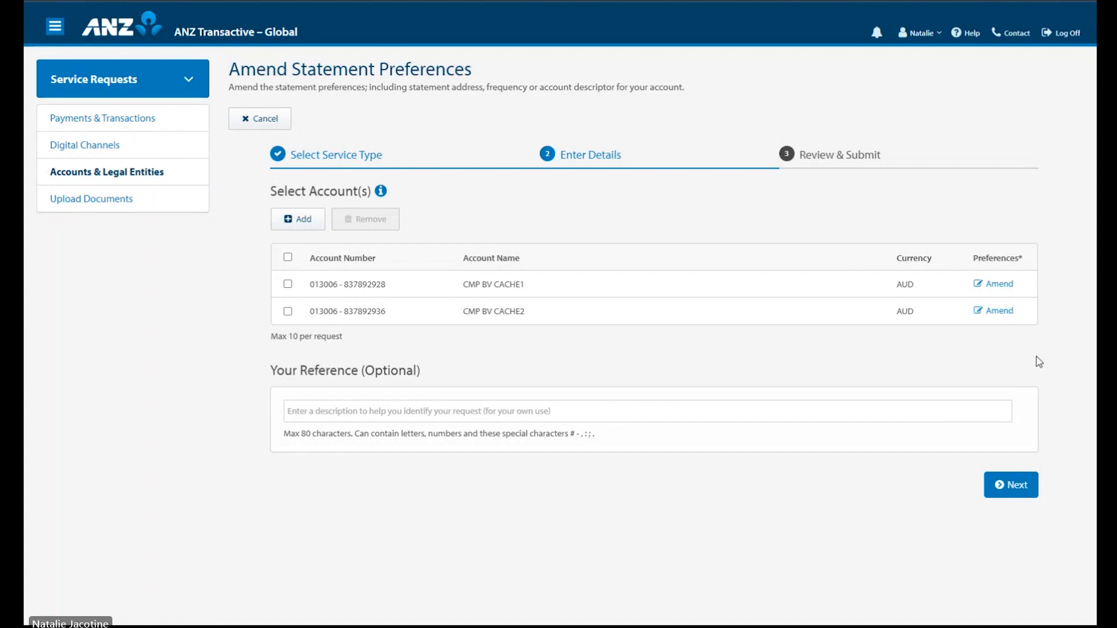
pyautogui.click(1008, 485)
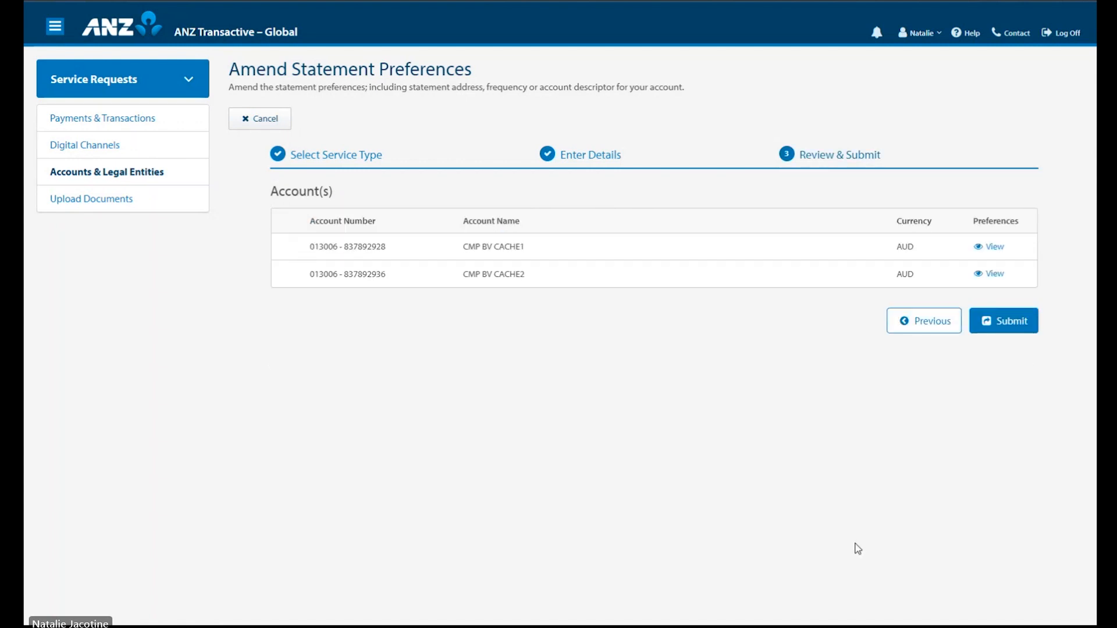
# Step: Submit the statement preferences request and view both Successful Amend Statement Preferences requests
pyautogui.click(1006, 323)
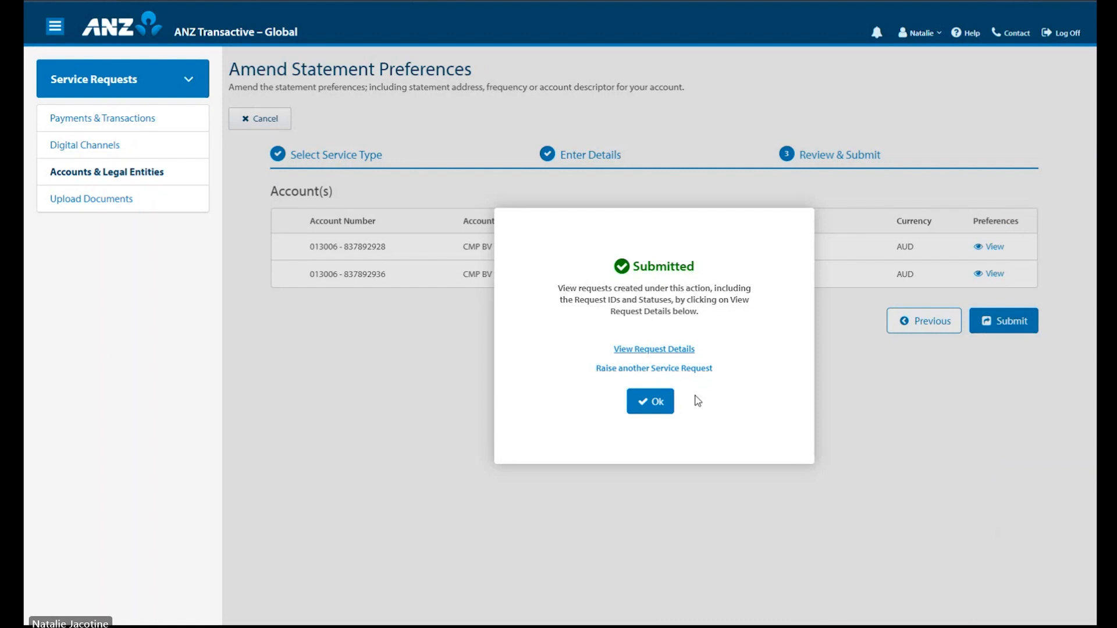
pyautogui.click(653, 351)
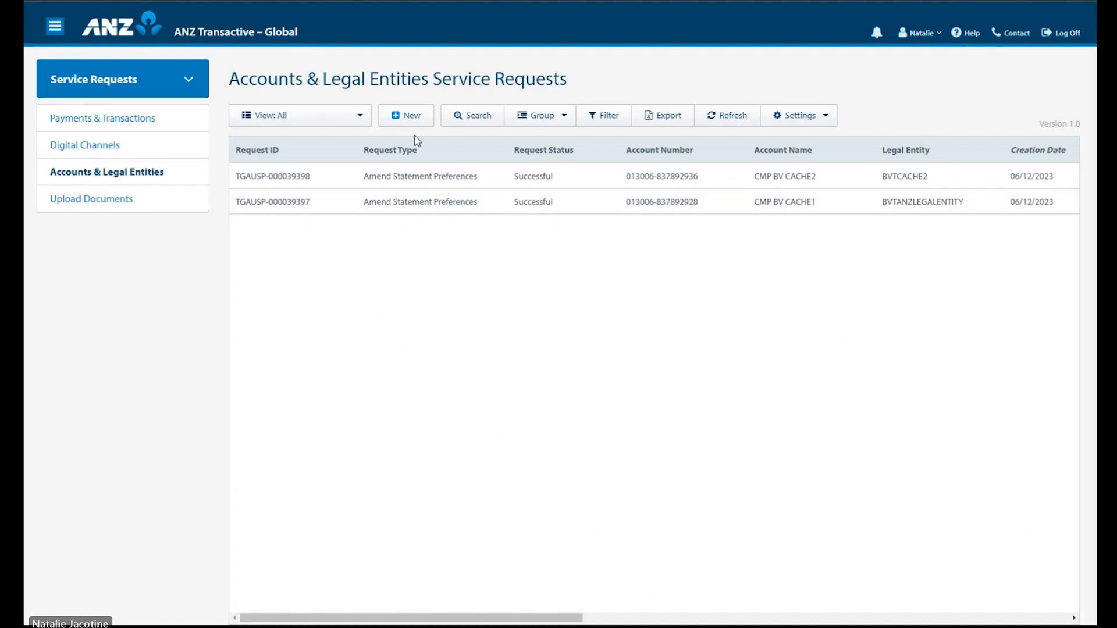
# Step: Switch to the Upload Documents requests list, topped by a Submitted Manage BPAY Facility request
pyautogui.click(409, 117)
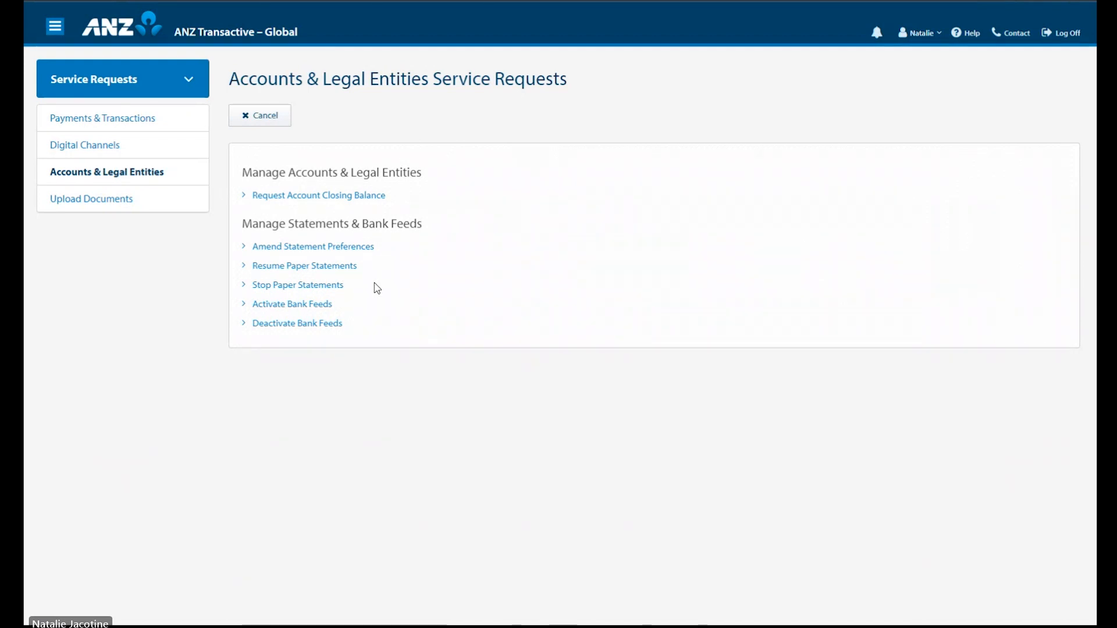
pyautogui.click(123, 207)
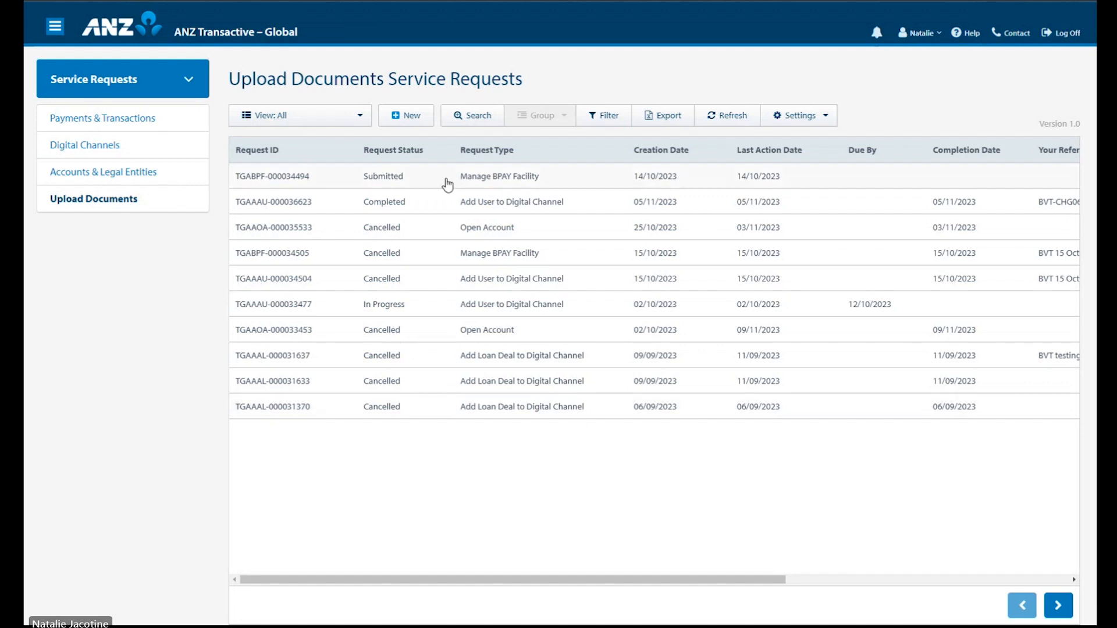
# Step: Submit a new Open Account request with DSS-open-account.pdf attached and the fees checkbox ticked
pyautogui.click(428, 122)
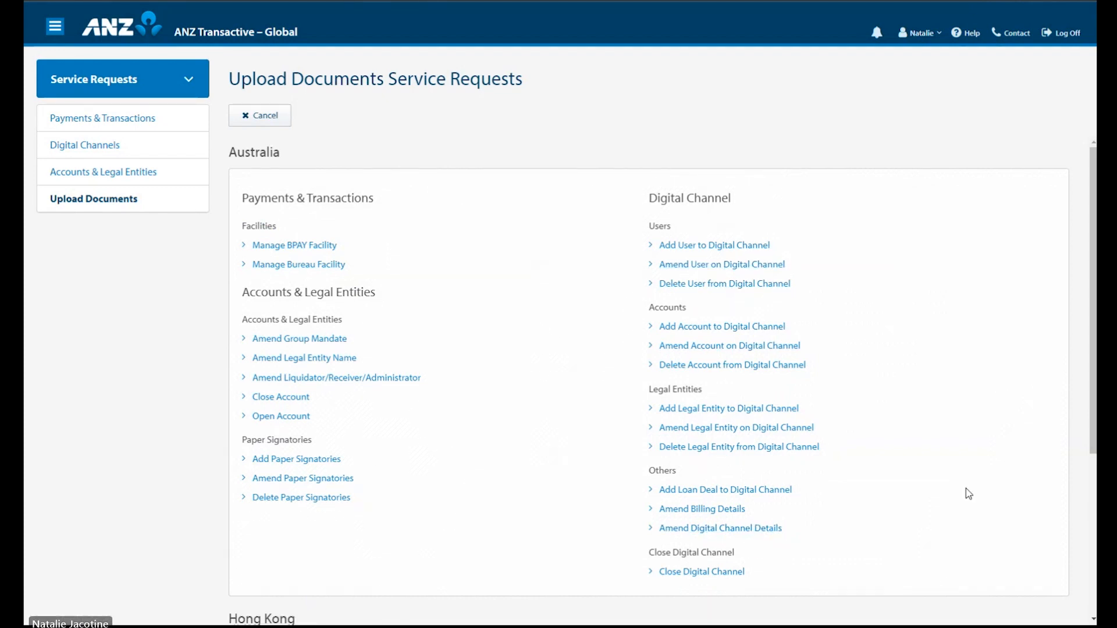
pyautogui.click(283, 417)
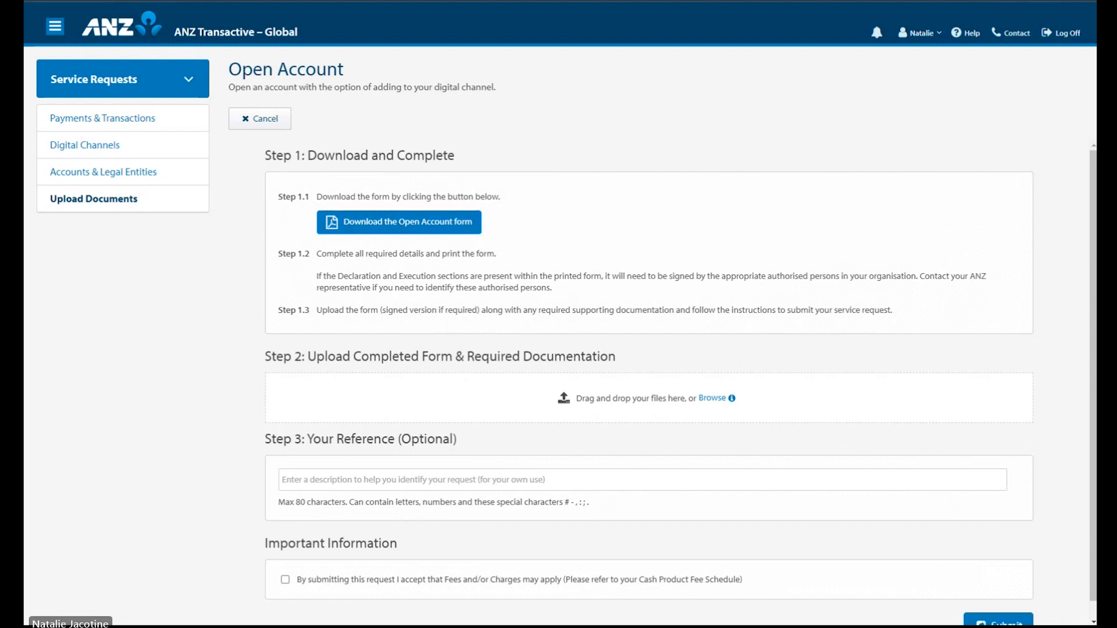
pyautogui.moveTo(778, 308); pyautogui.dragTo(634, 416)
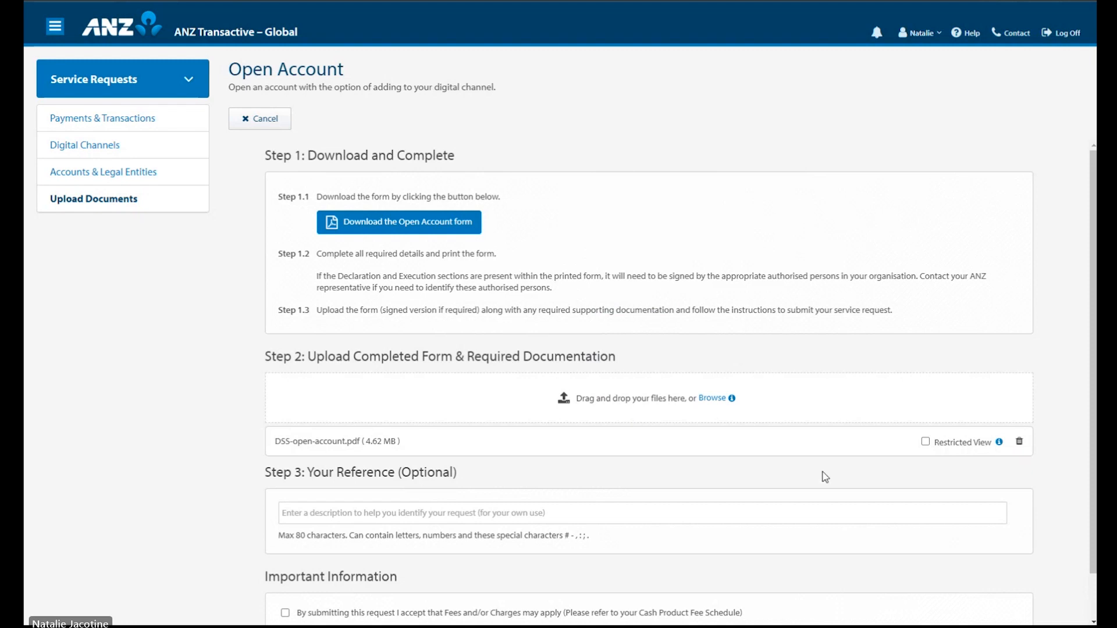
pyautogui.scroll(-1, 834, 504)
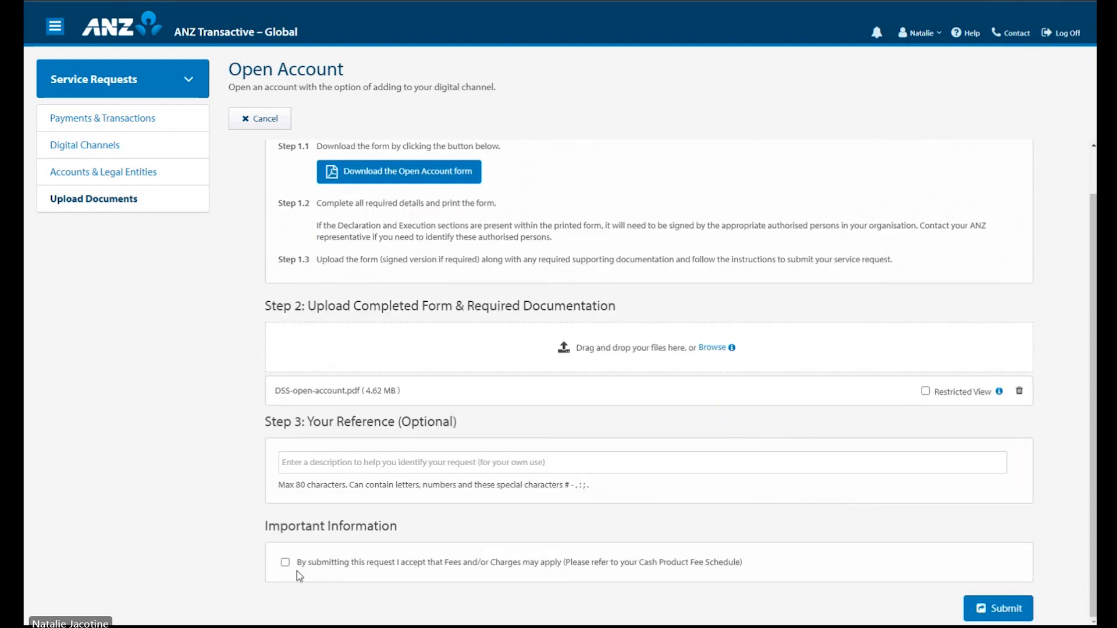
pyautogui.click(285, 562)
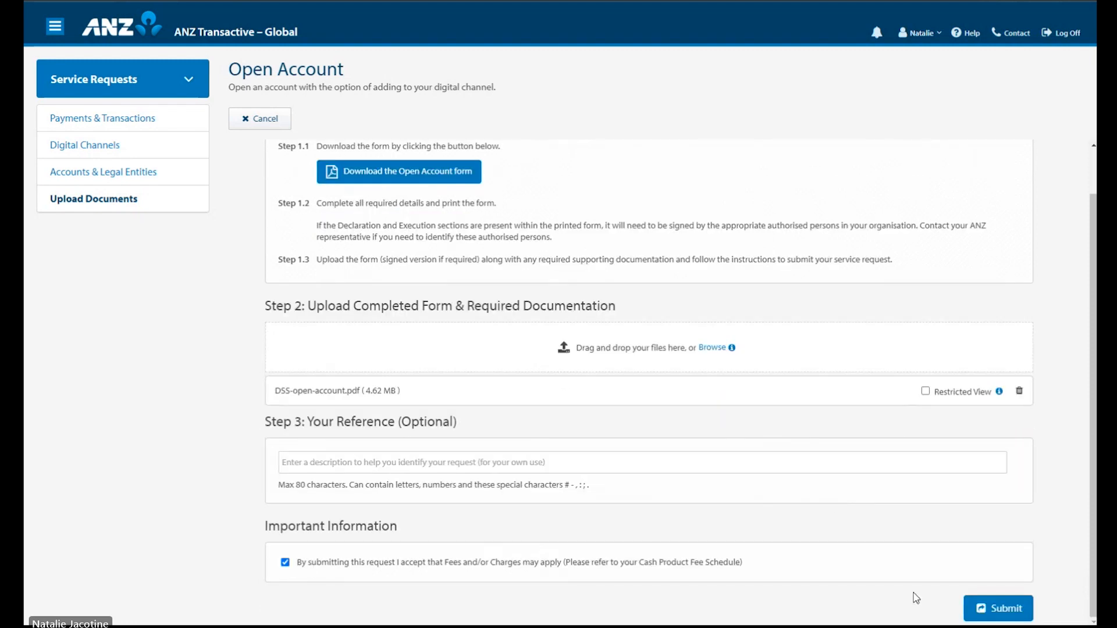
pyautogui.click(1006, 612)
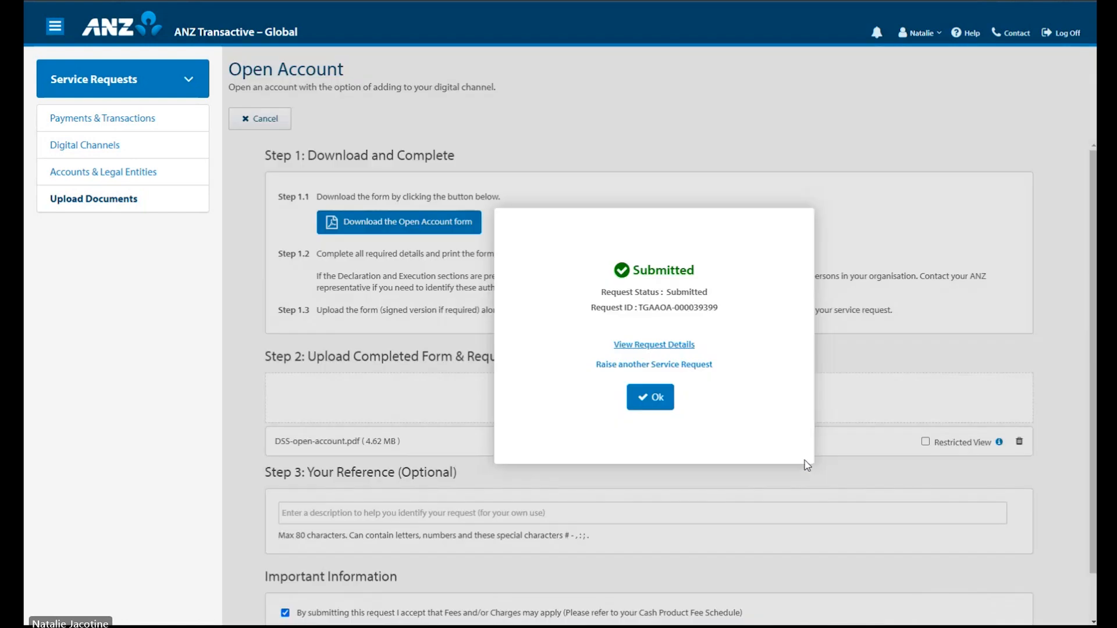
pyautogui.click(653, 405)
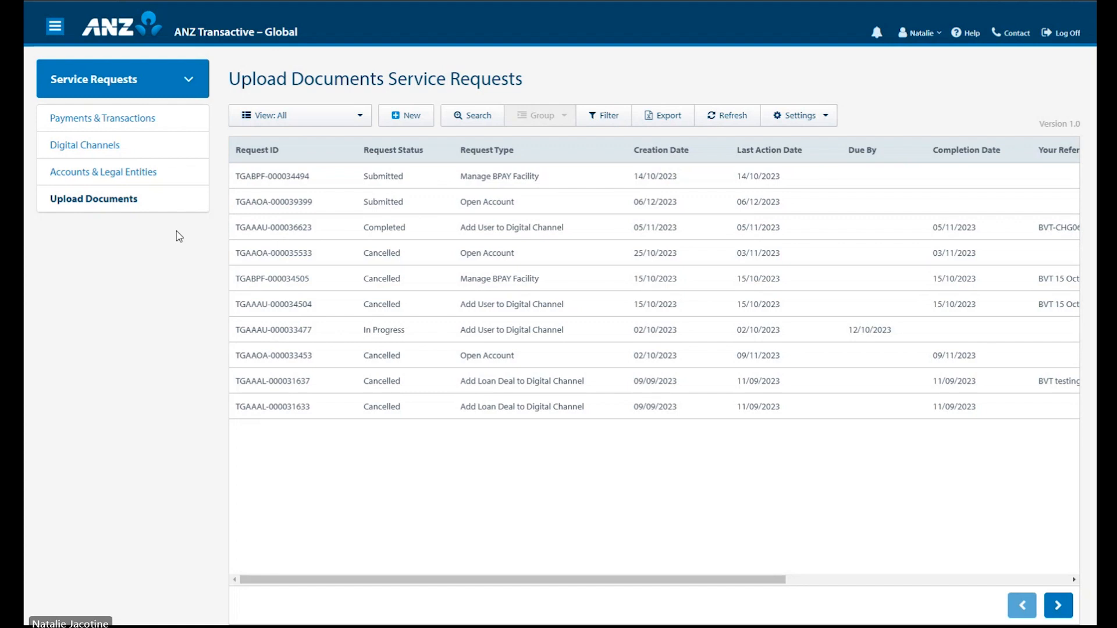
# Step: Go to the Administration area and open User Management from its left menu
pyautogui.click(193, 85)
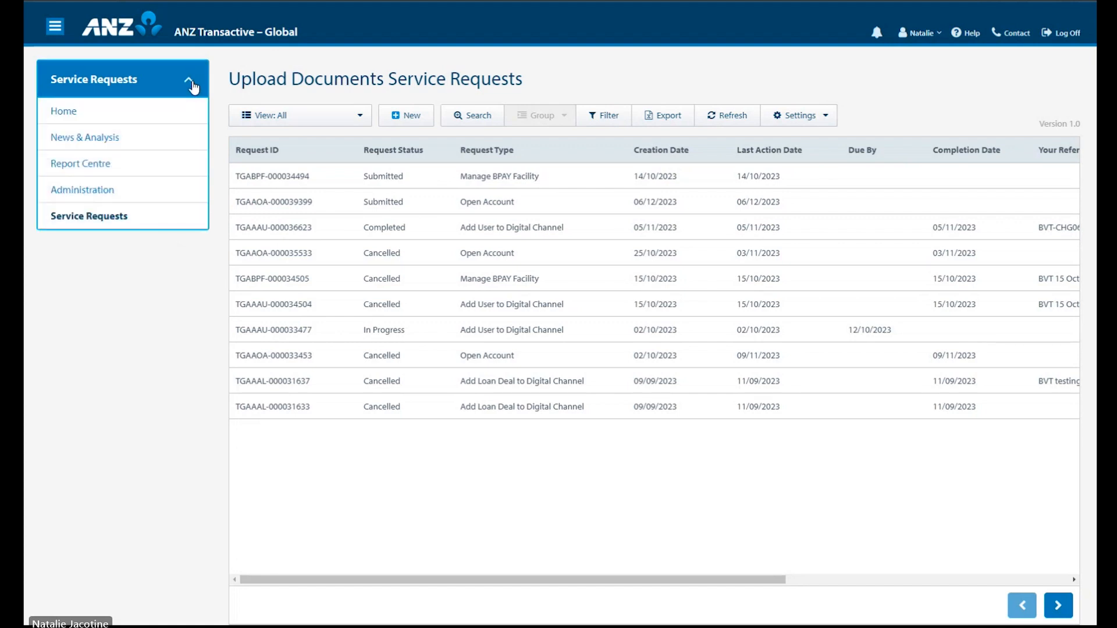
pyautogui.click(107, 192)
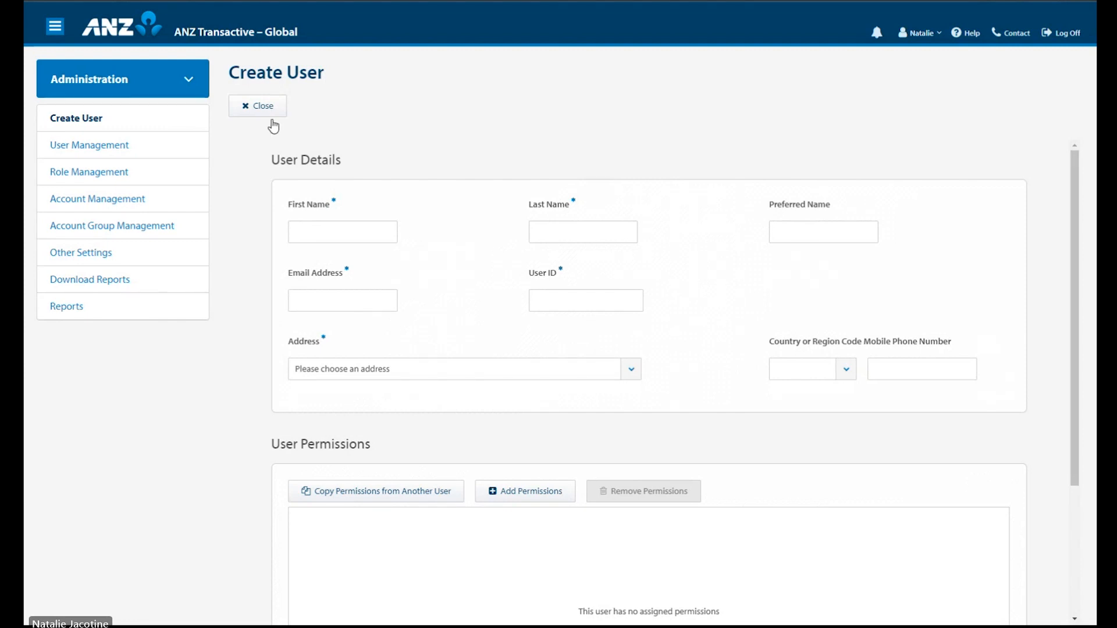
pyautogui.click(120, 156)
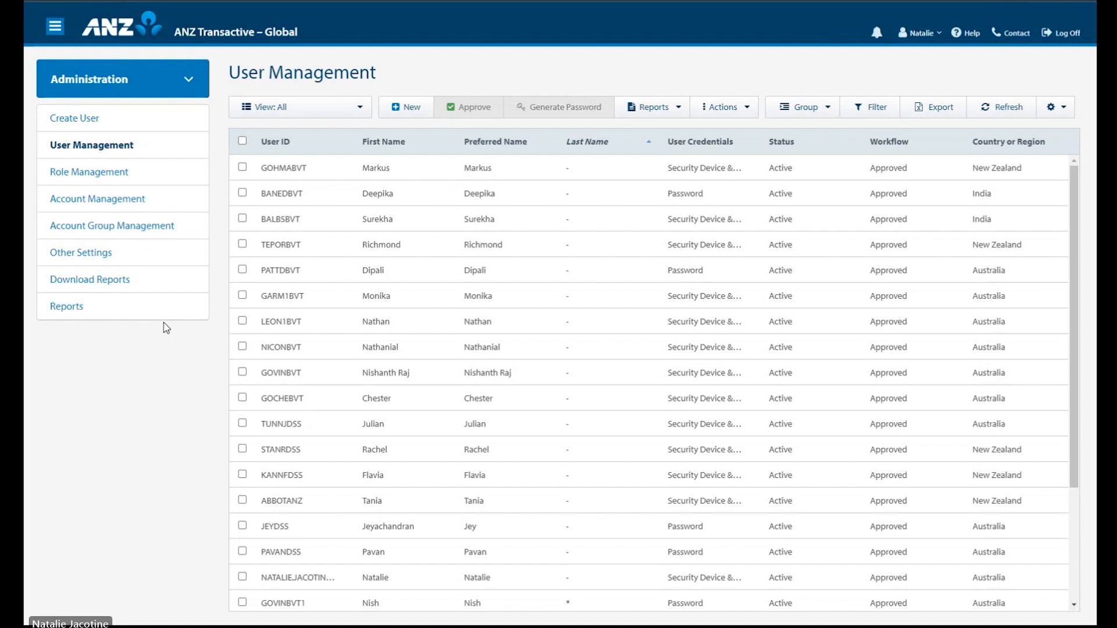
pyautogui.click(874, 112)
pyautogui.click(377, 170)
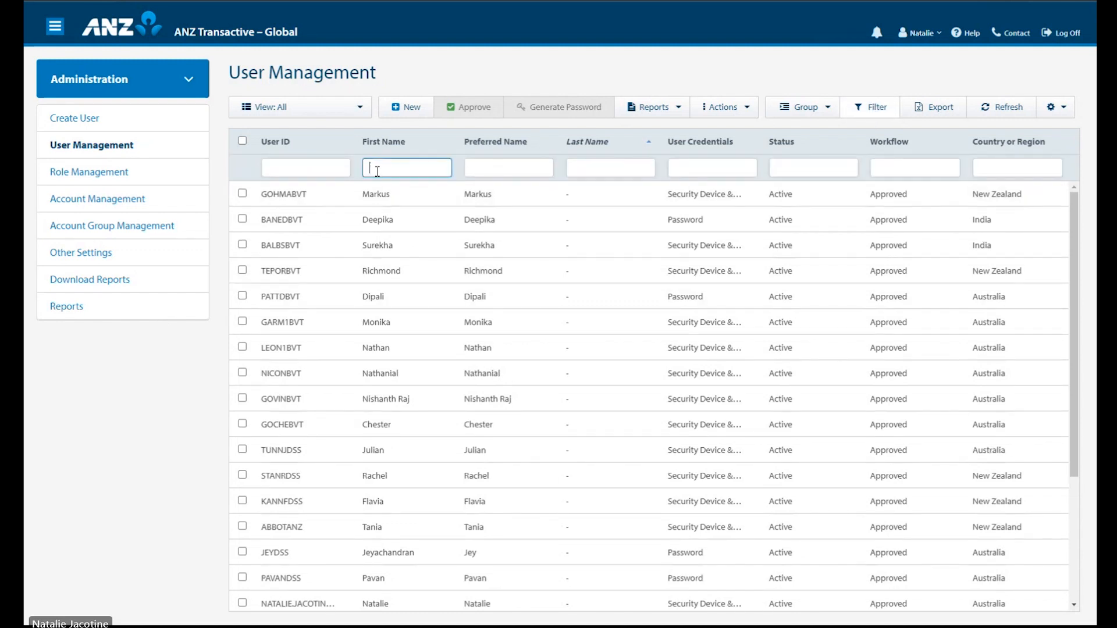
pyautogui.write('cat')
pyautogui.click(493, 192)
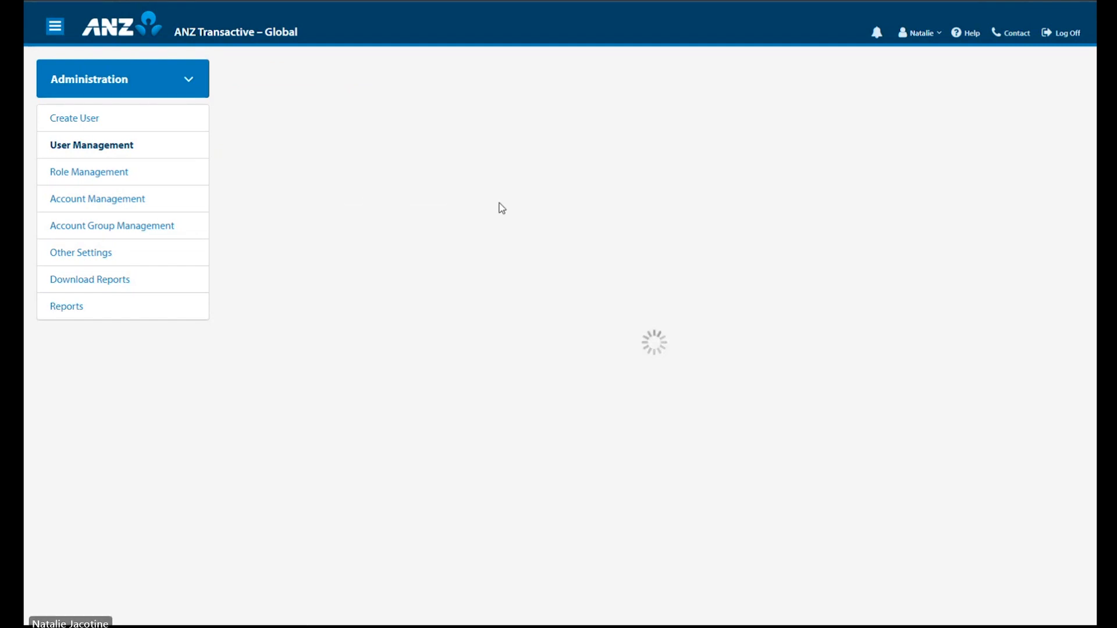
pyautogui.click(250, 106)
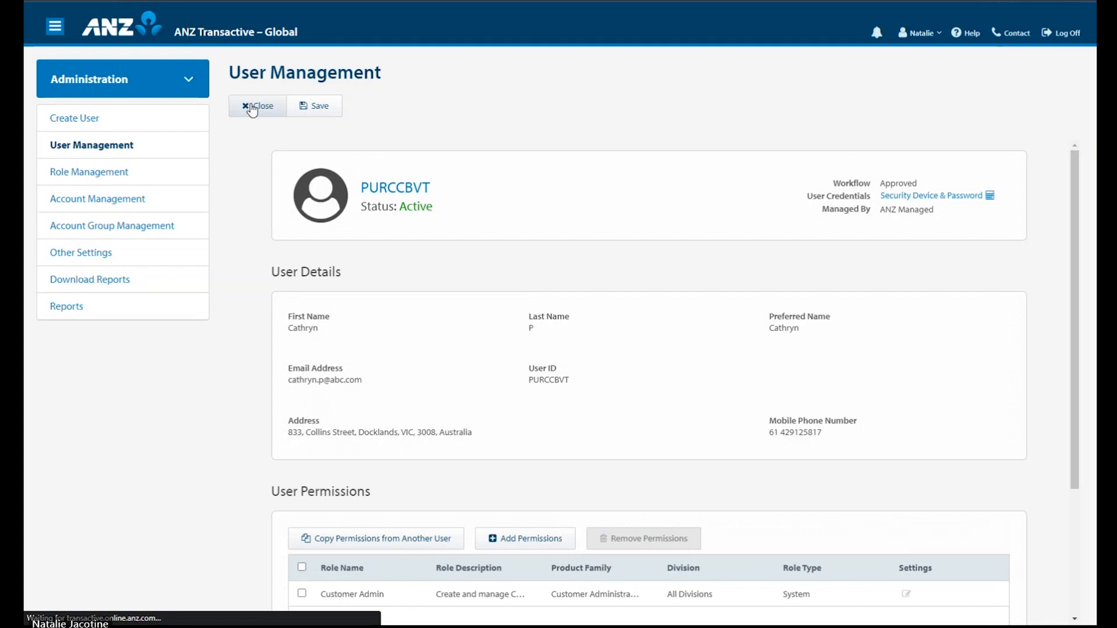
pyautogui.scroll(-3, 591, 259)
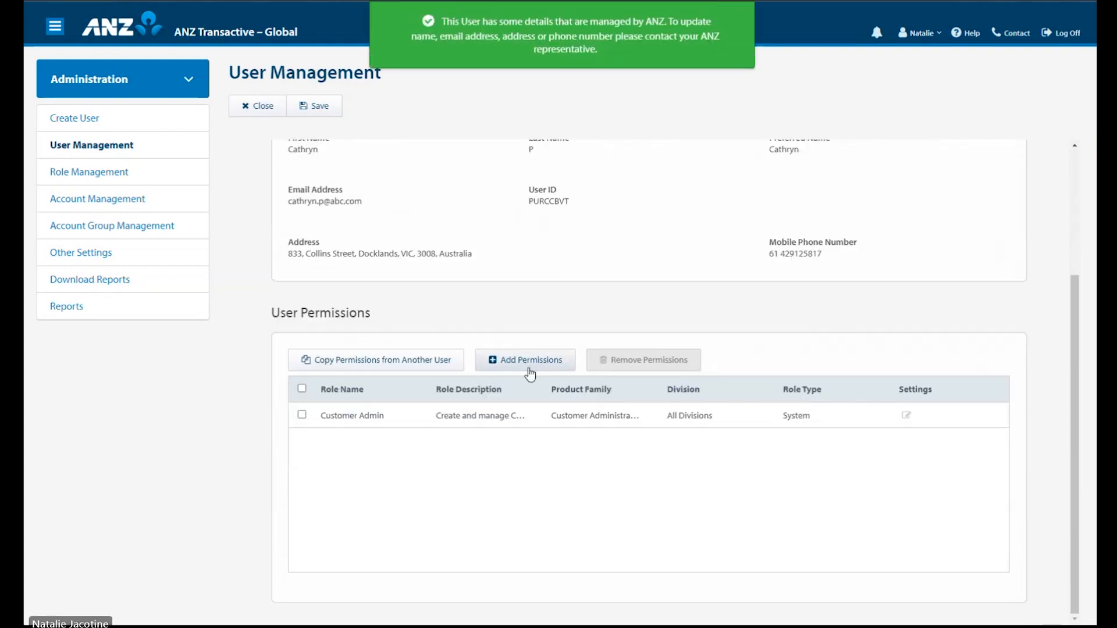
pyautogui.click(529, 373)
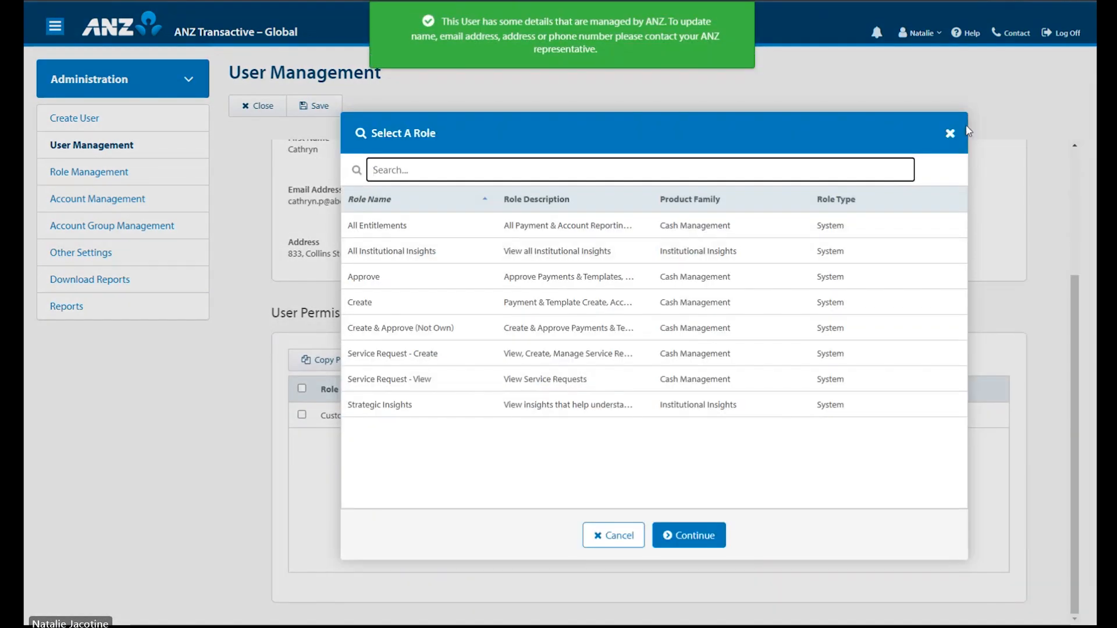
pyautogui.click(950, 133)
pyautogui.click(442, 361)
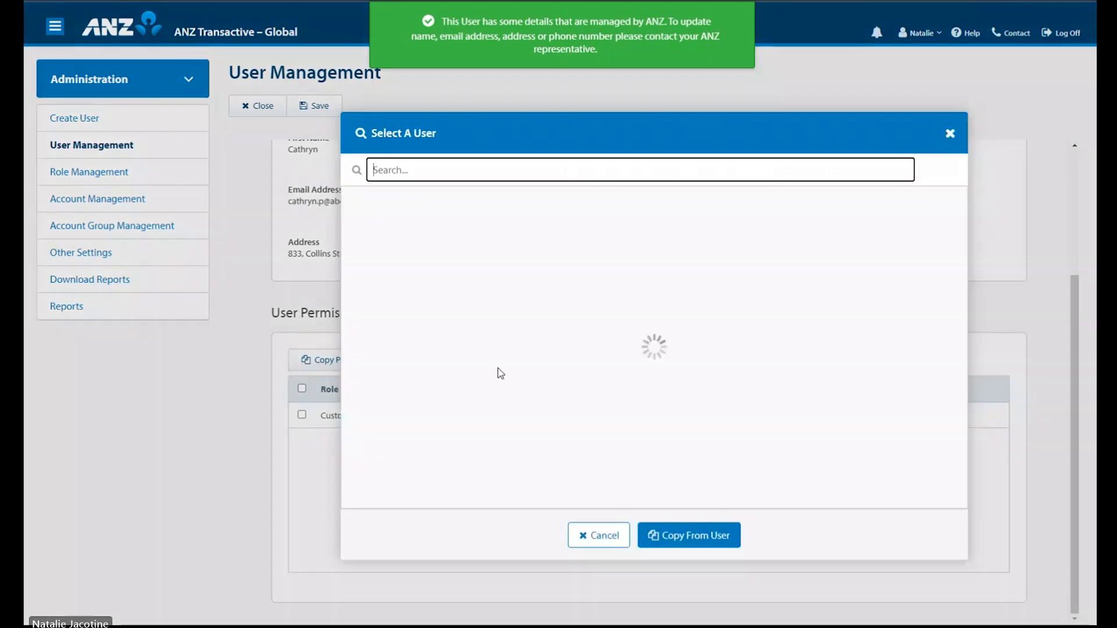
pyautogui.click(950, 135)
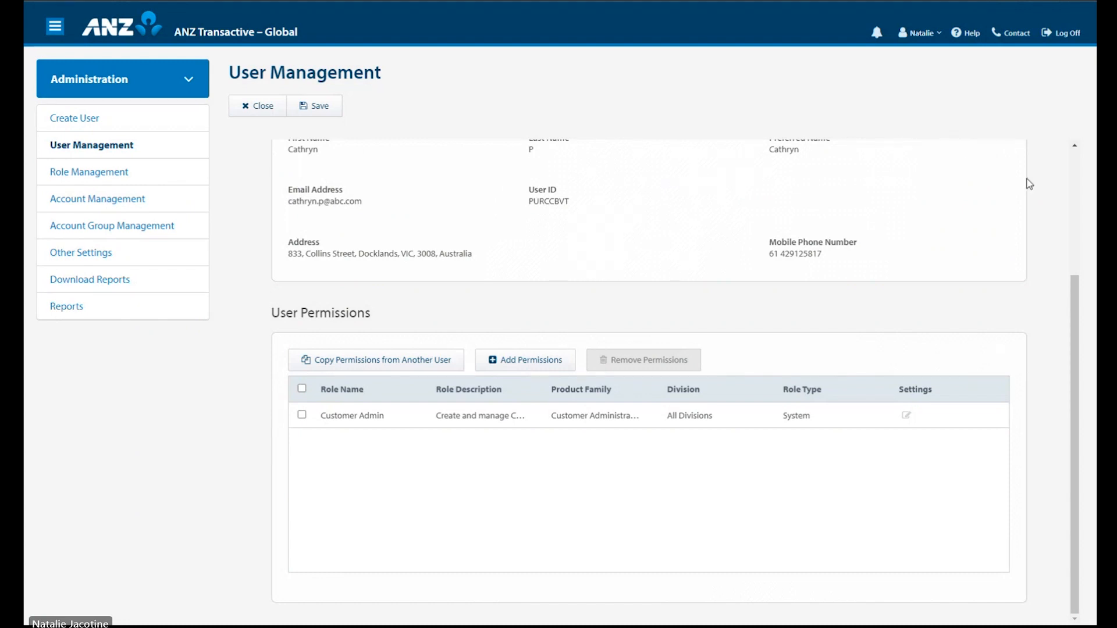
# Step: Open the Help site and go to its Service Requests category page
pyautogui.click(976, 39)
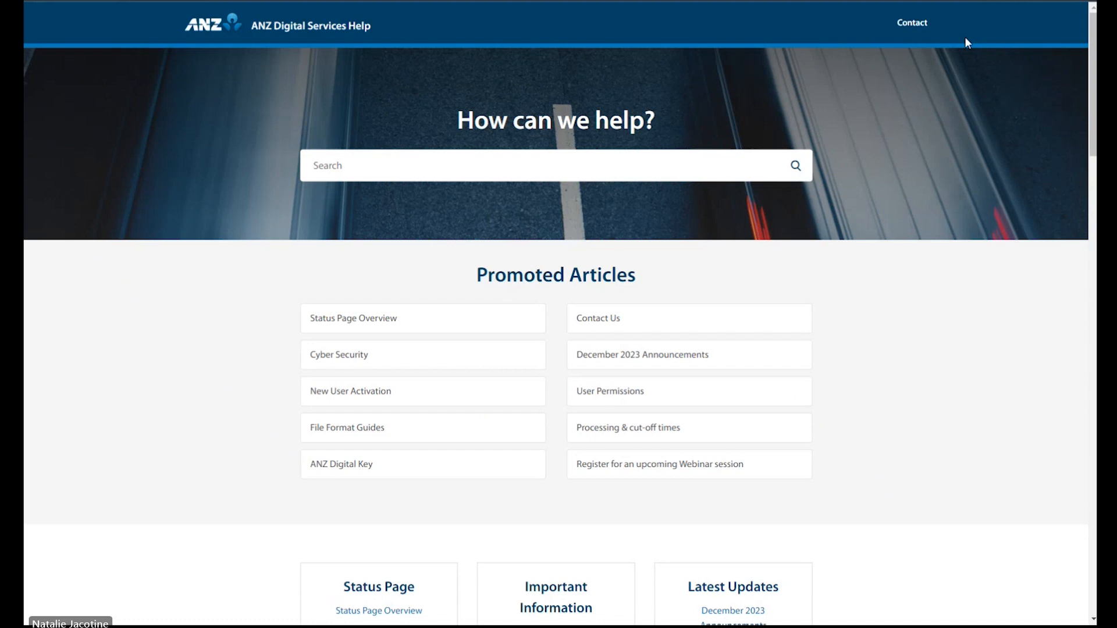
pyautogui.scroll(-1, 907, 267)
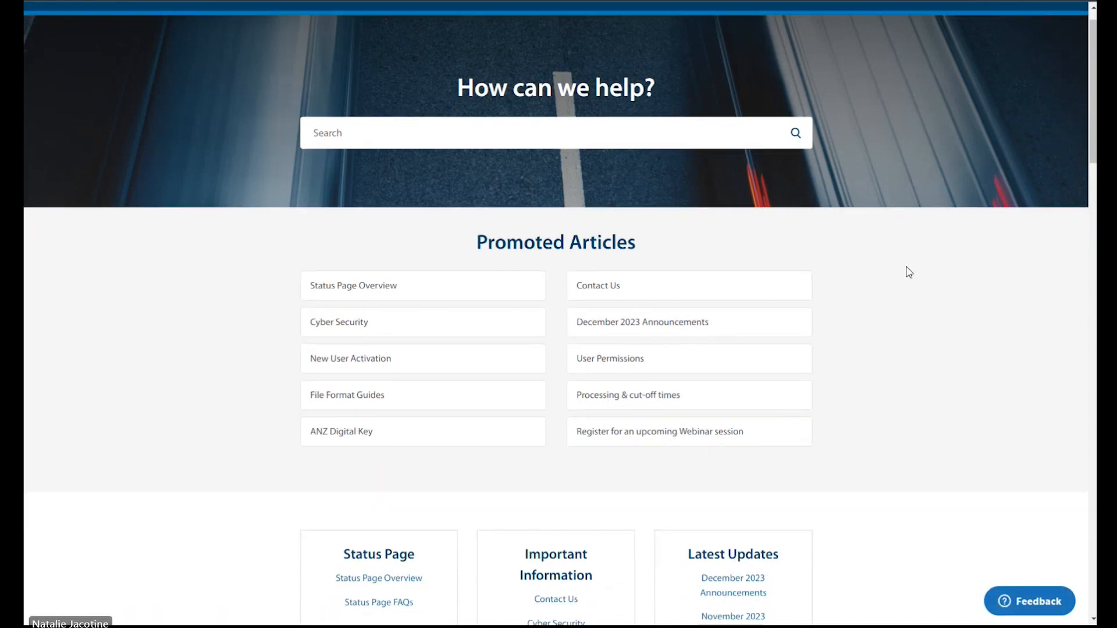
pyautogui.scroll(-12, 909, 272)
pyautogui.scroll(-15, 910, 272)
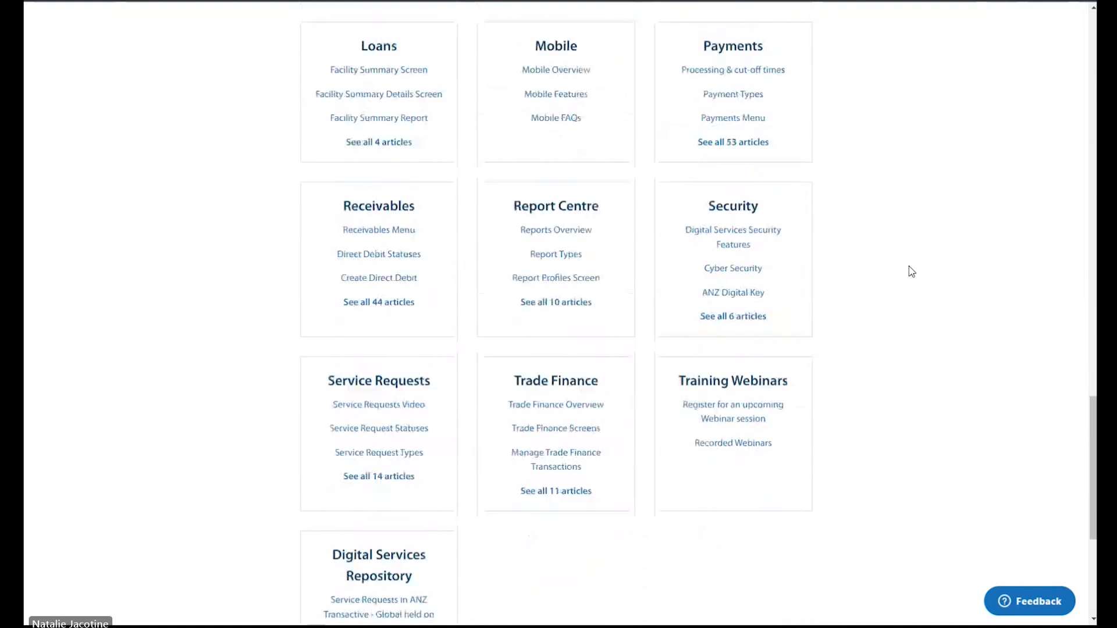
pyautogui.scroll(-1, 911, 272)
pyautogui.click(382, 321)
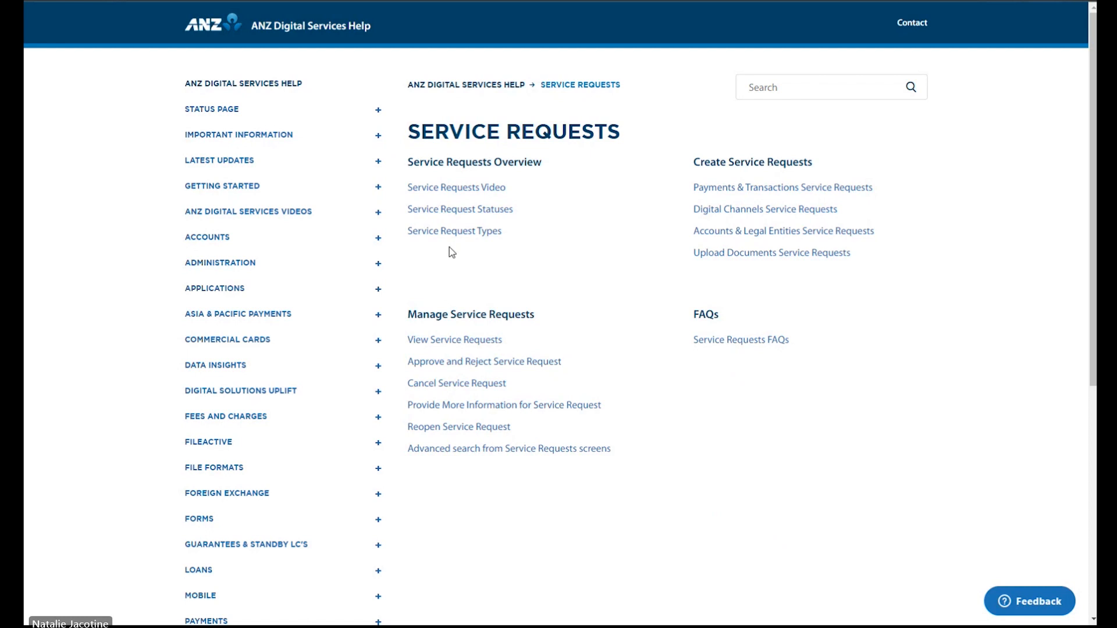
# Step: Open Service Request Types and expand the Payments & Transactions and Digital Channels tables
pyautogui.click(455, 232)
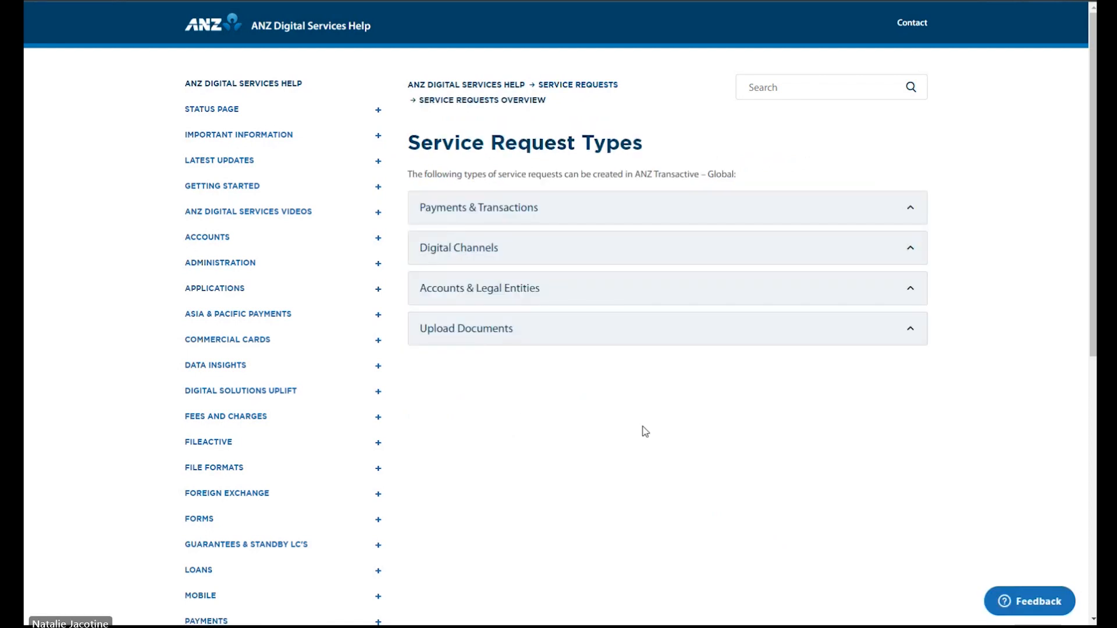
pyautogui.click(909, 208)
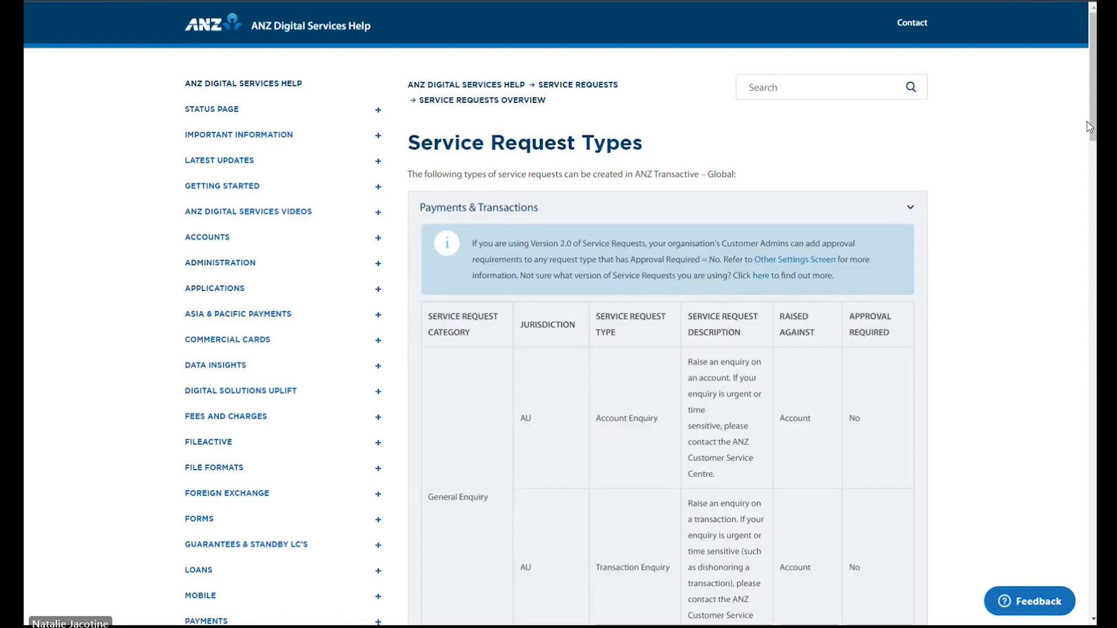
pyautogui.moveTo(1094, 120); pyautogui.dragTo(1094, 151)
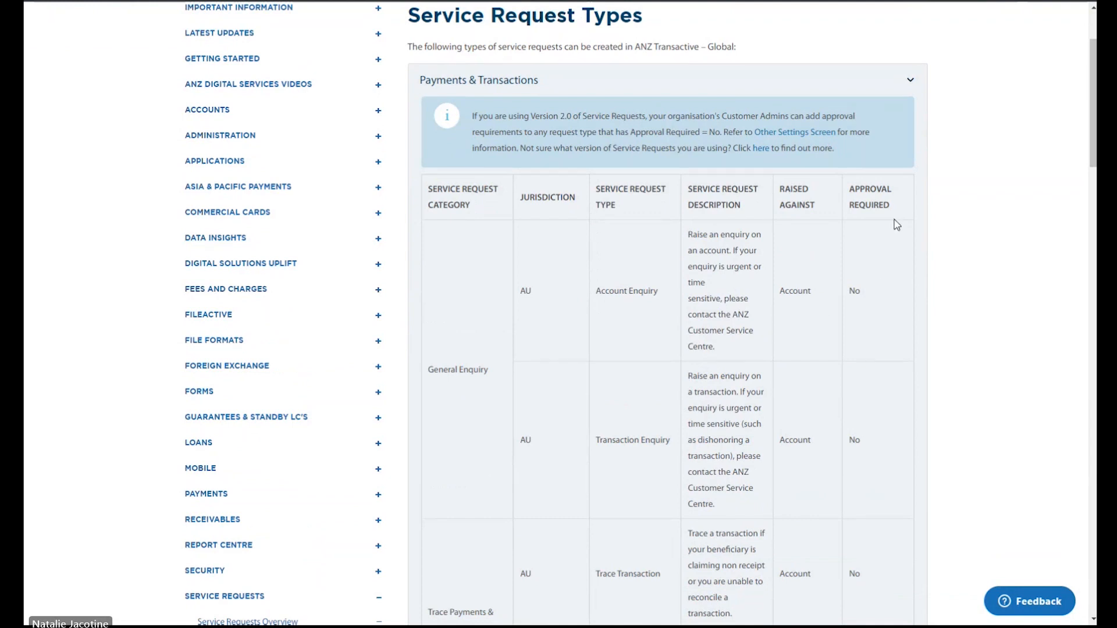
pyautogui.moveTo(1095, 124); pyautogui.dragTo(1095, 571)
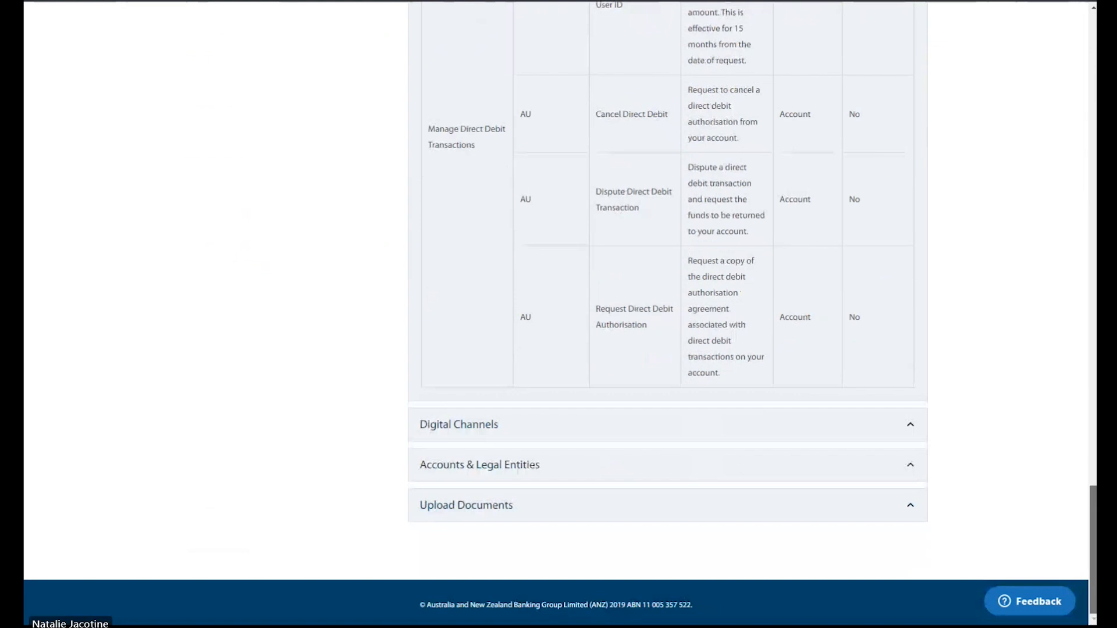
pyautogui.click(910, 426)
pyautogui.scroll(-3, 983, 339)
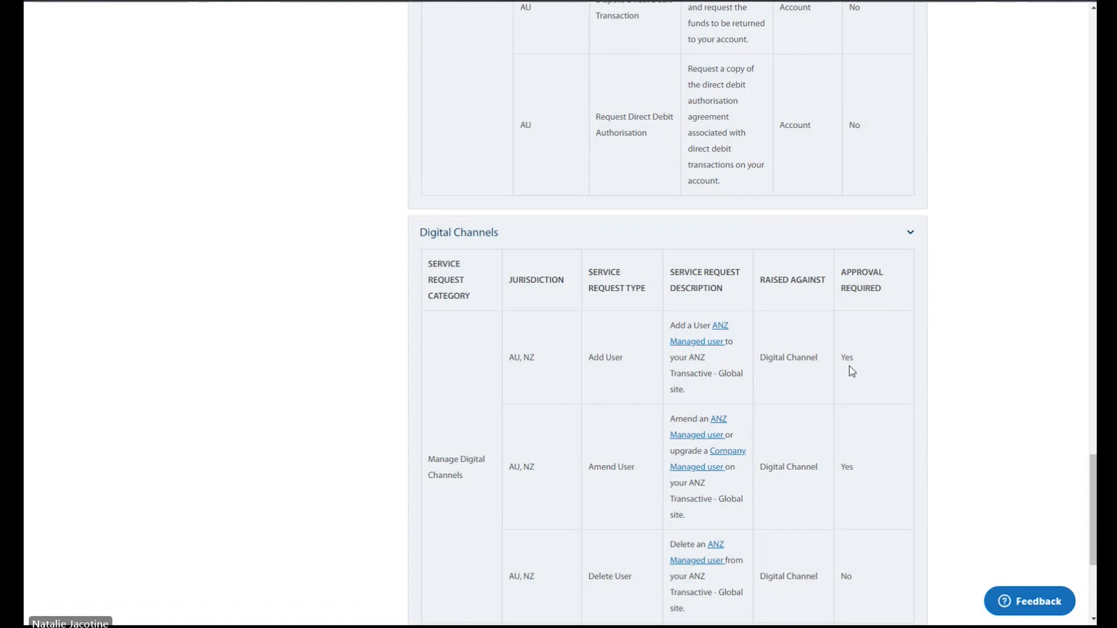
pyautogui.moveTo(1093, 466); pyautogui.dragTo(1093, 96)
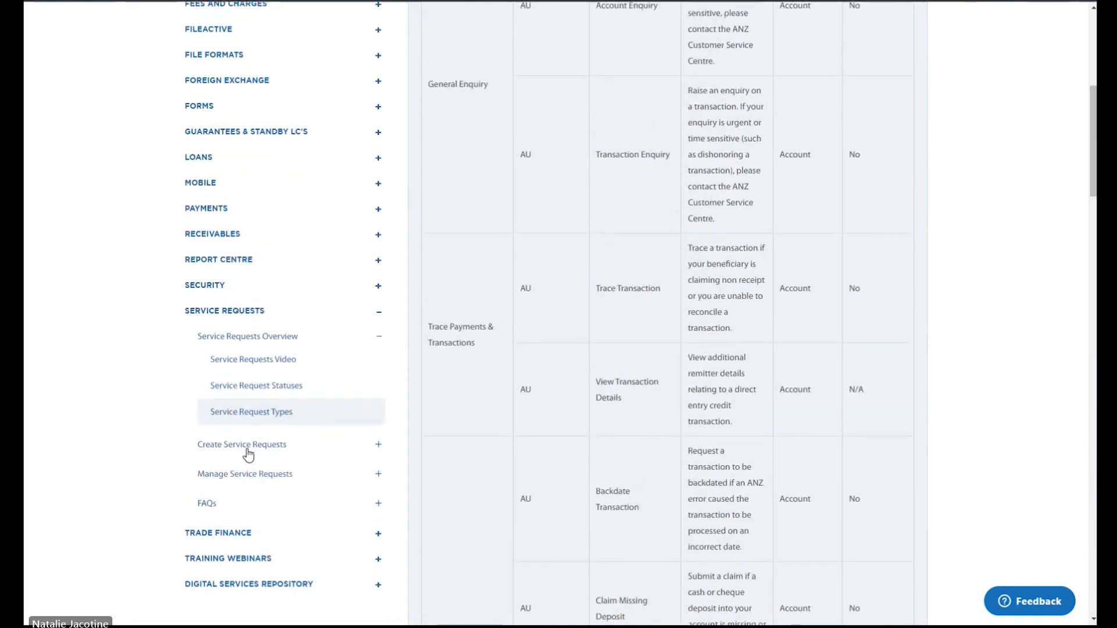
# Step: Open Payments & Transactions Service Requests and expand General Enquiry's Account Enquiry steps
pyautogui.click(378, 448)
pyautogui.click(291, 390)
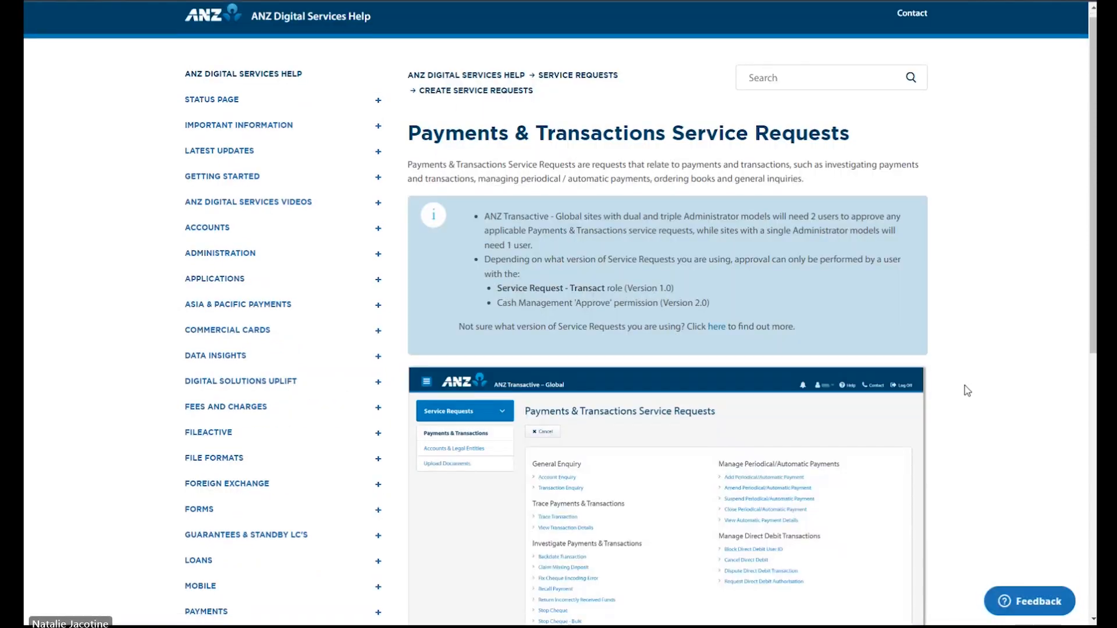
pyautogui.scroll(-6, 965, 385)
pyautogui.click(912, 382)
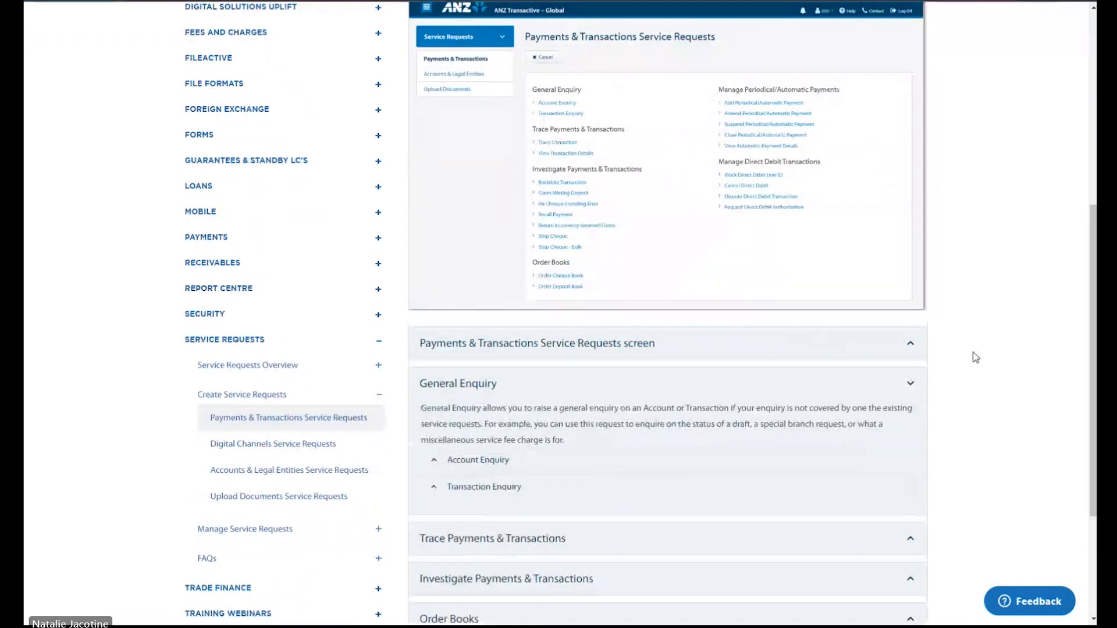
pyautogui.scroll(-1, 916, 396)
pyautogui.click(861, 398)
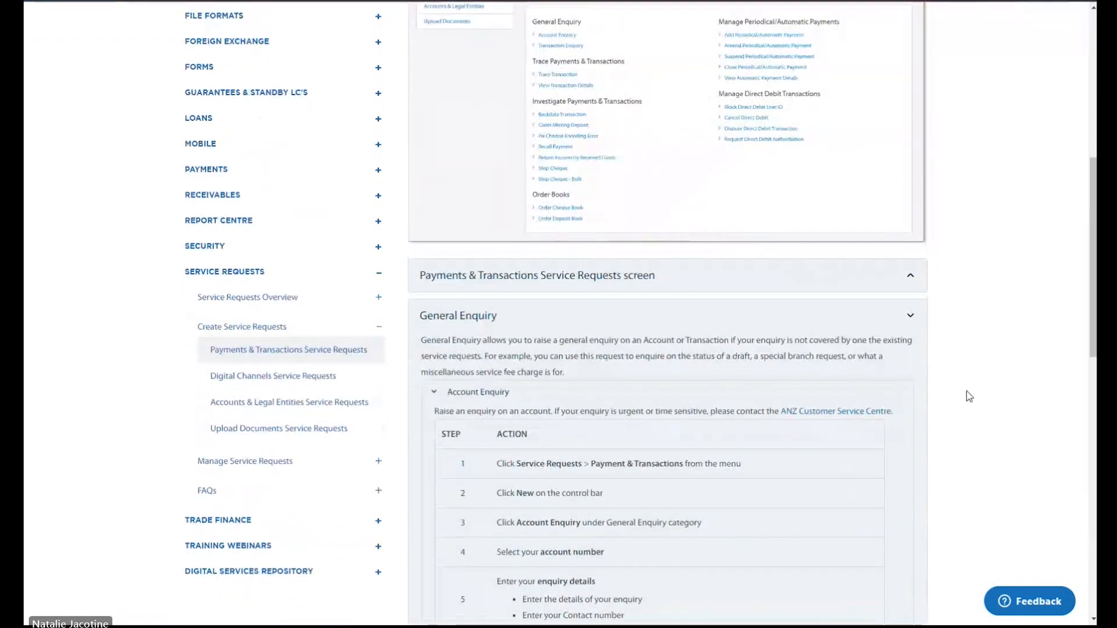
pyautogui.scroll(-4, 968, 394)
pyautogui.scroll(-3, 969, 396)
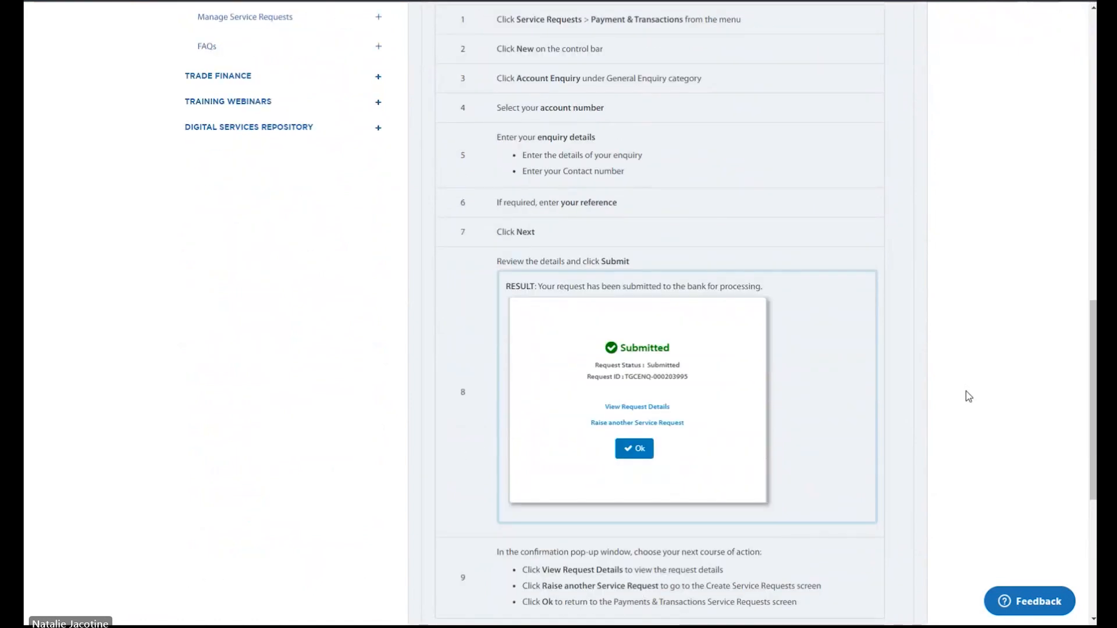
pyautogui.scroll(5, 968, 397)
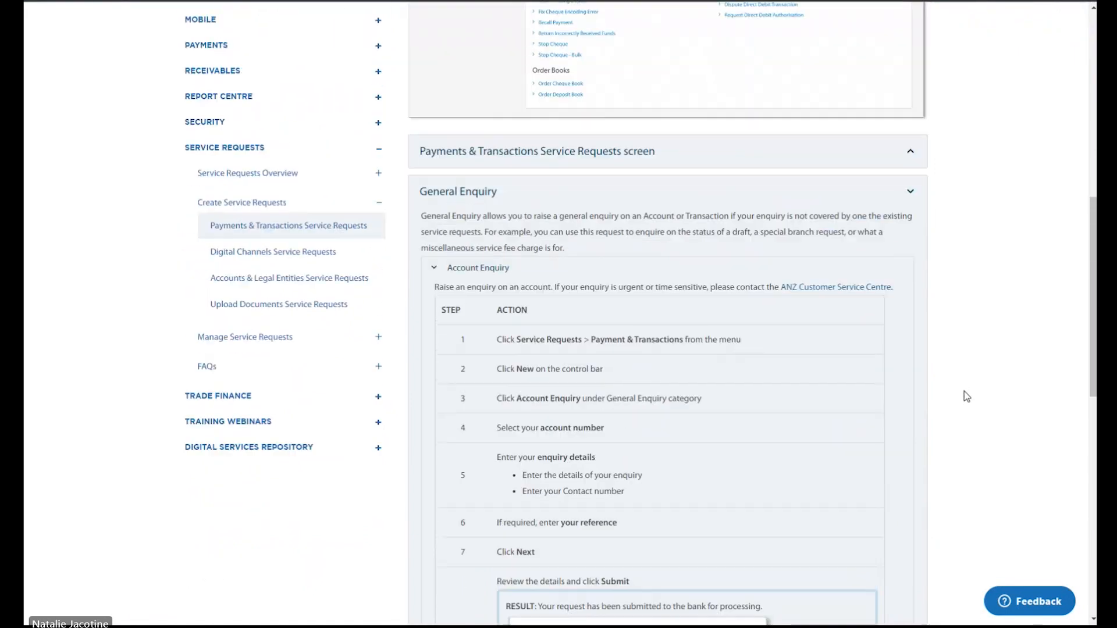
pyautogui.moveTo(1089, 234); pyautogui.dragTo(1087, 72)
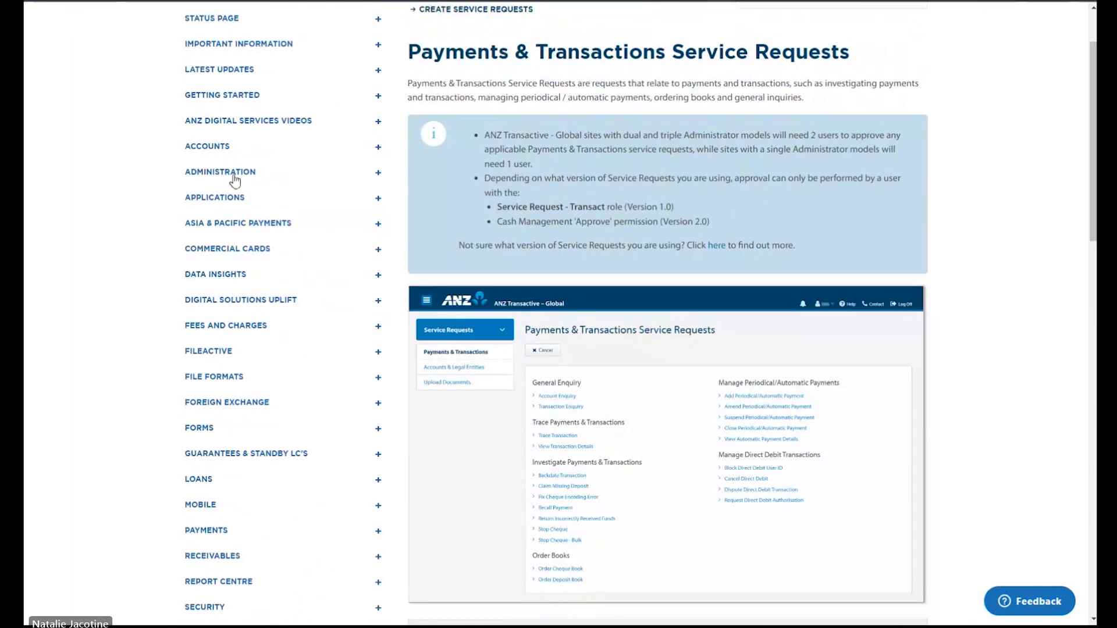
# Step: Open the User Permissions article under Administration > User Management in the help sidebar
pyautogui.click(377, 174)
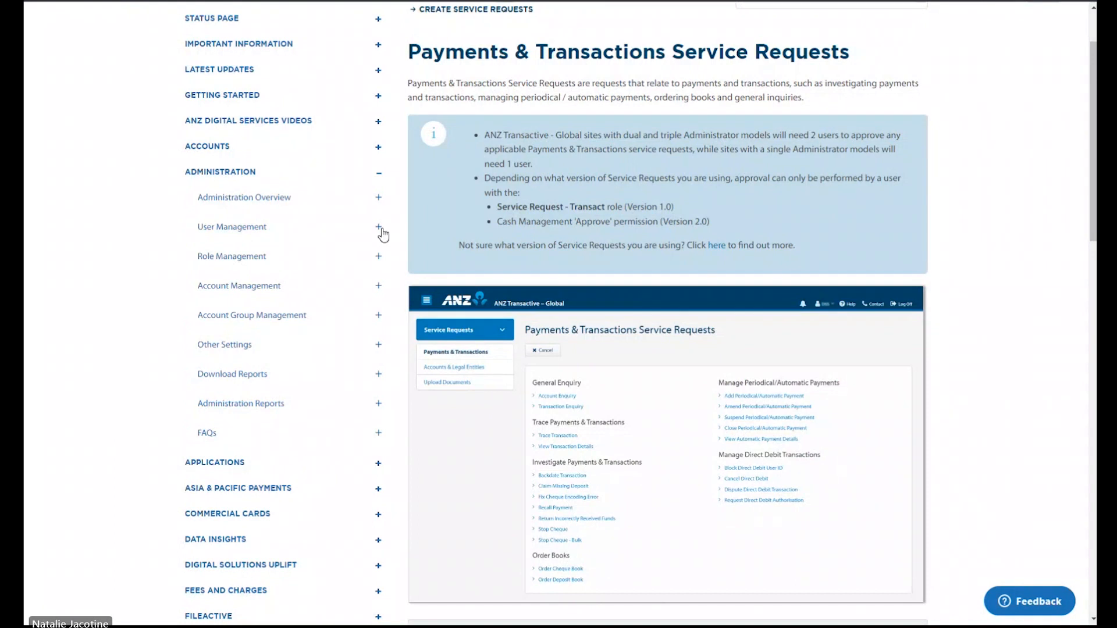
pyautogui.click(381, 230)
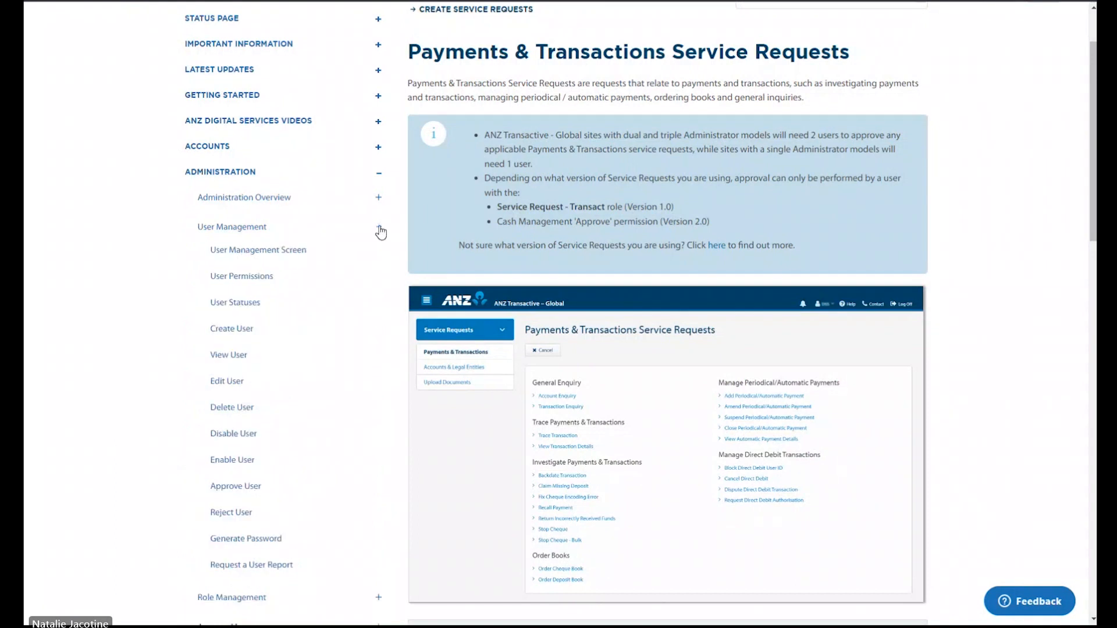
pyautogui.click(261, 285)
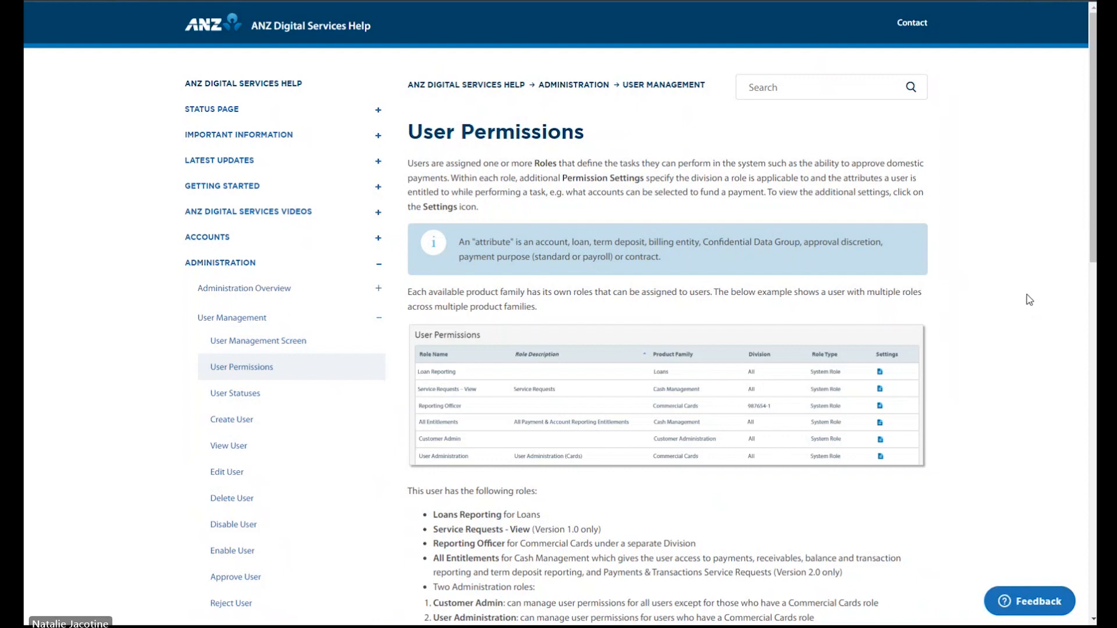
pyautogui.moveTo(1091, 128)
pyautogui.mouseDown()
pyautogui.moveTo(1089, 336)
pyautogui.moveTo(1090, 135)
pyautogui.mouseUp()
# Step: Close the feedback form without sending, then switch to the closing Q&A slide
pyautogui.click(1046, 609)
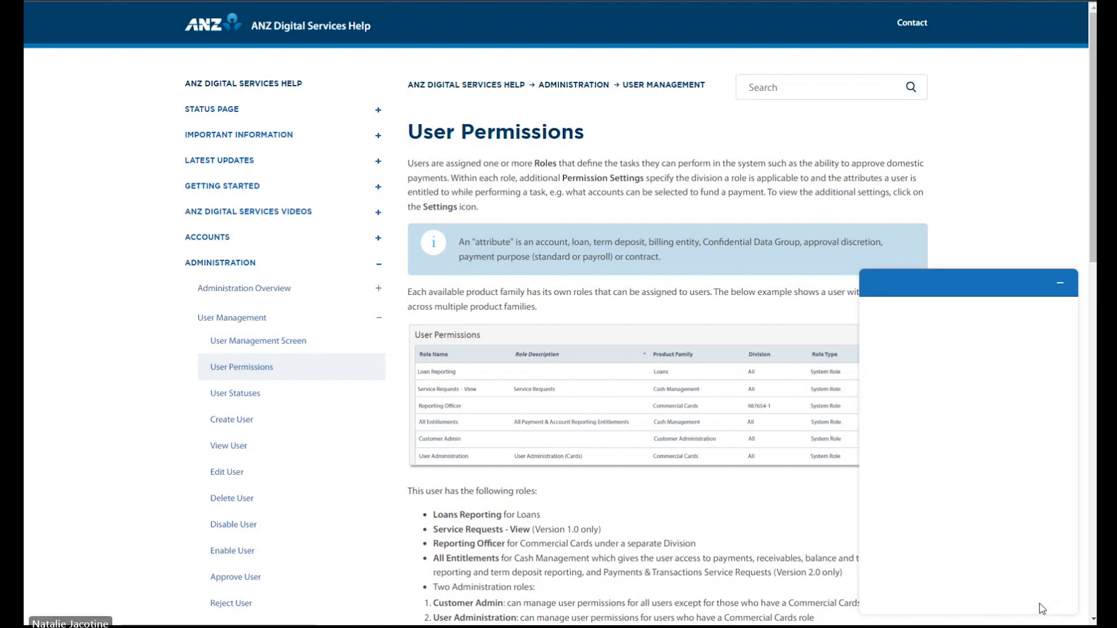
pyautogui.click(950, 399)
pyautogui.click(949, 453)
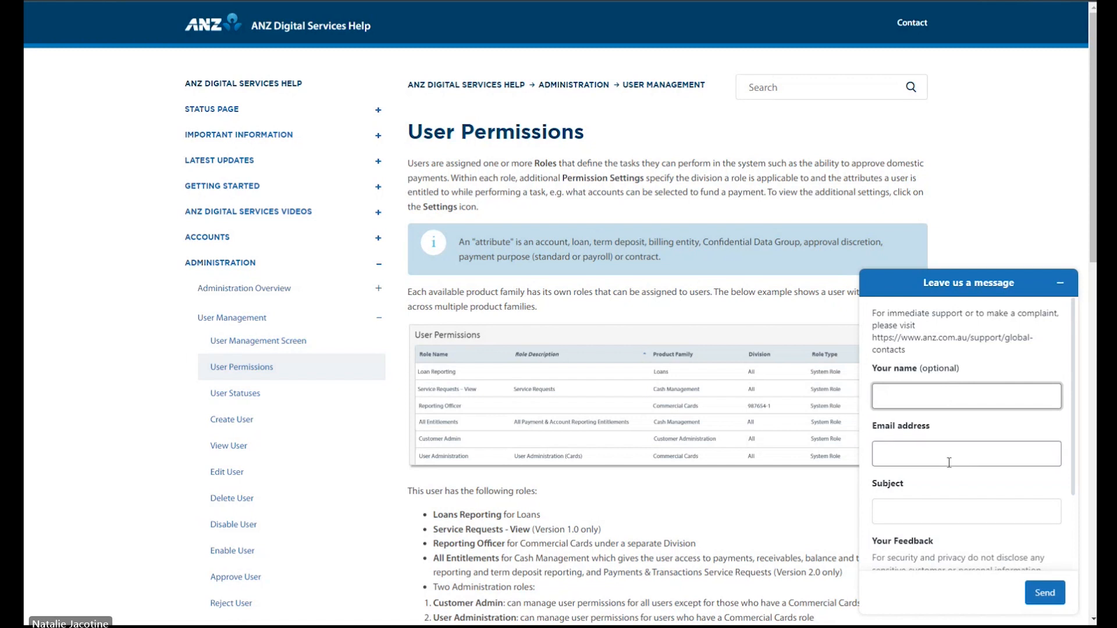
pyautogui.scroll(-3, 929, 511)
pyautogui.click(896, 518)
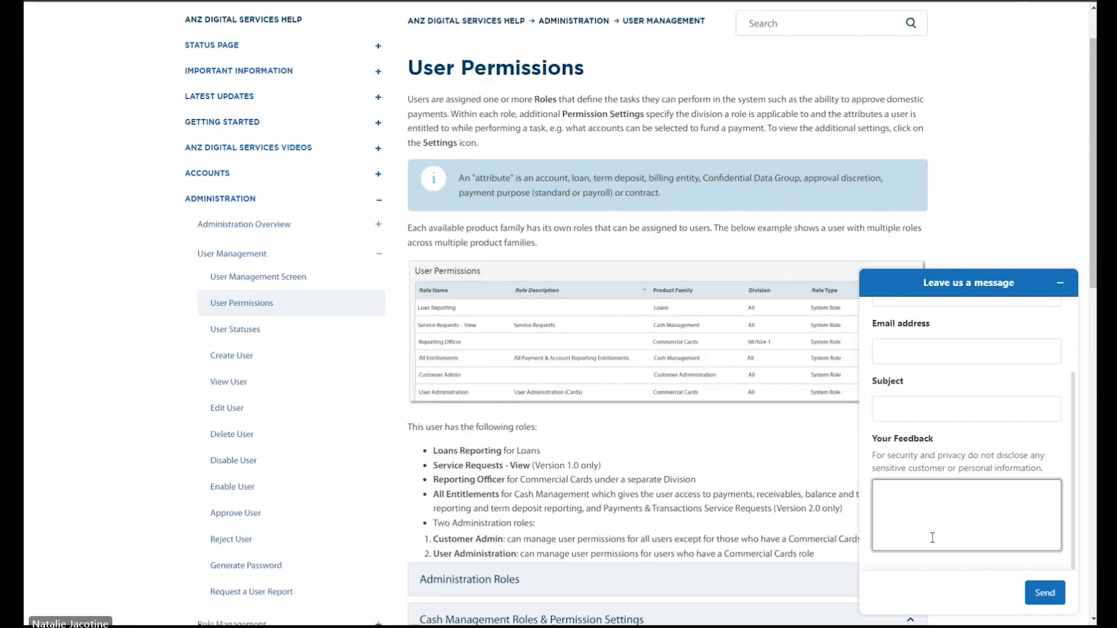
pyautogui.click(1060, 283)
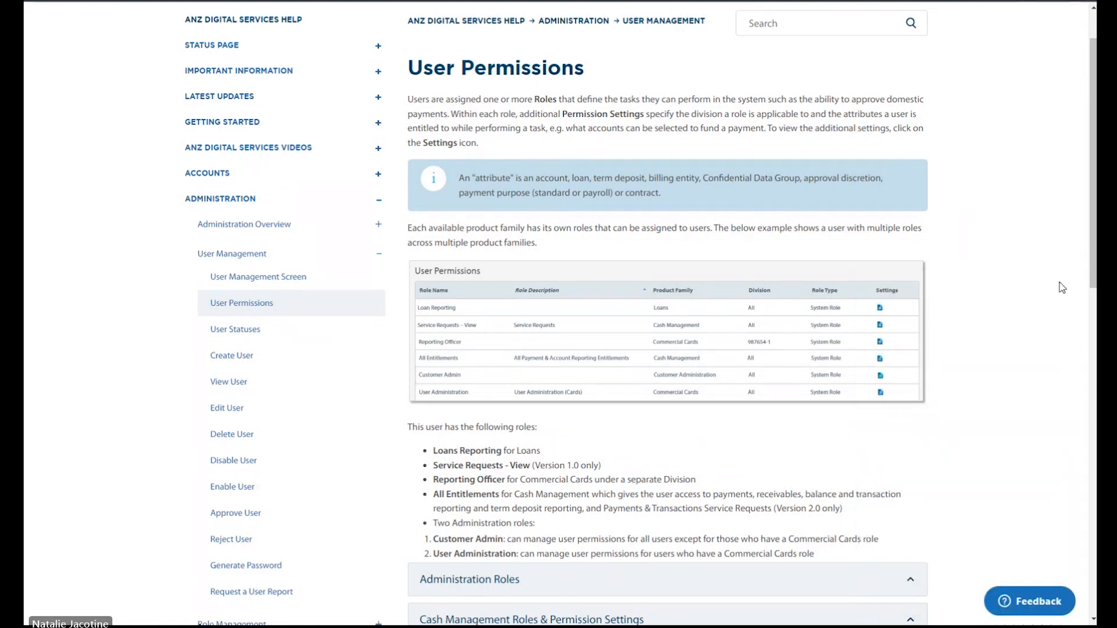
pyautogui.hotkey('alt', 'Tab')
pyautogui.click(1060, 283)
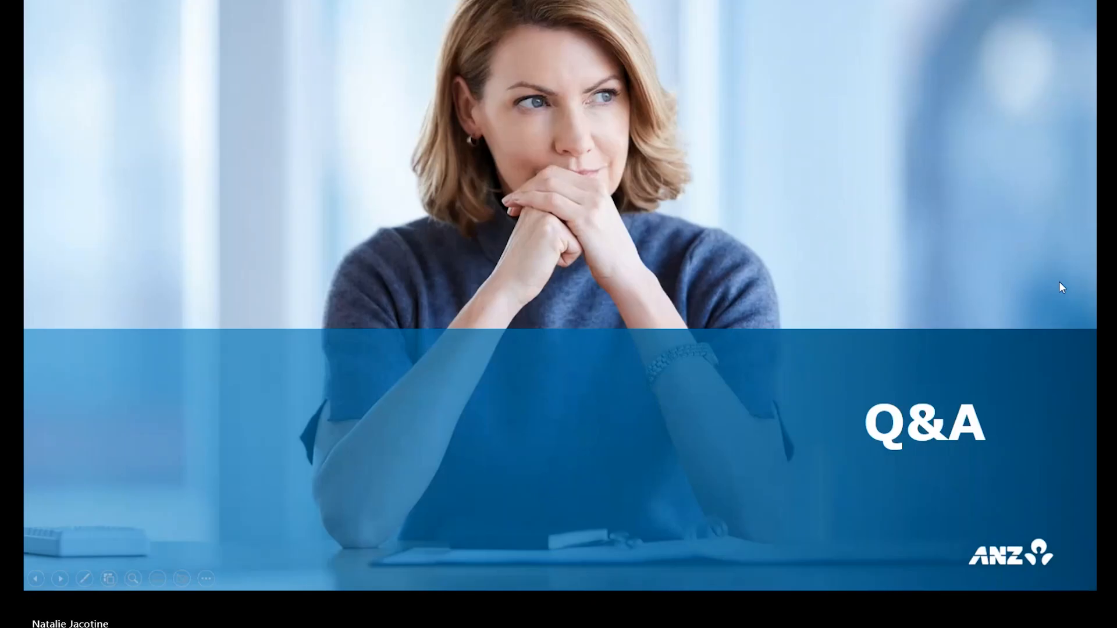